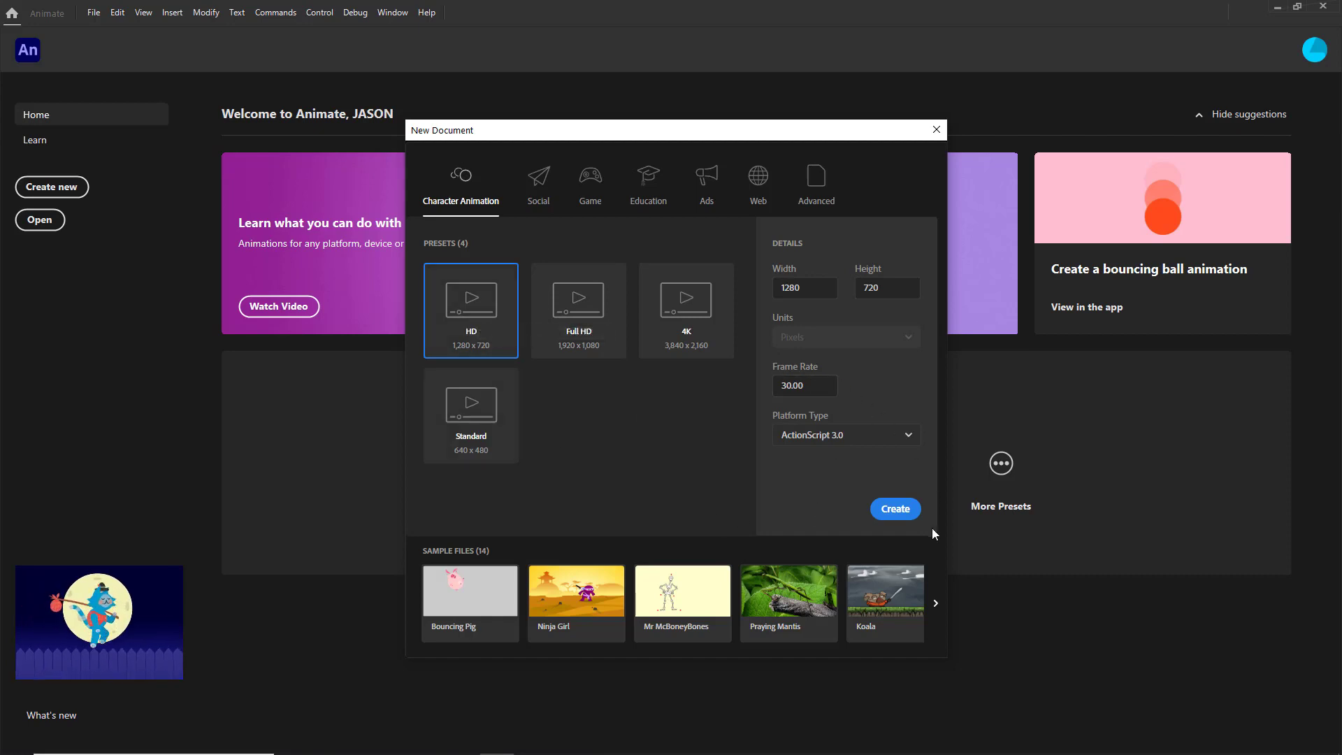
Create an HD 1280 x 720 ActionScript 3.0 document and set up the Classic workspace with a two-column tool strip
{"action": "left_click", "coordinate": [895, 509]}
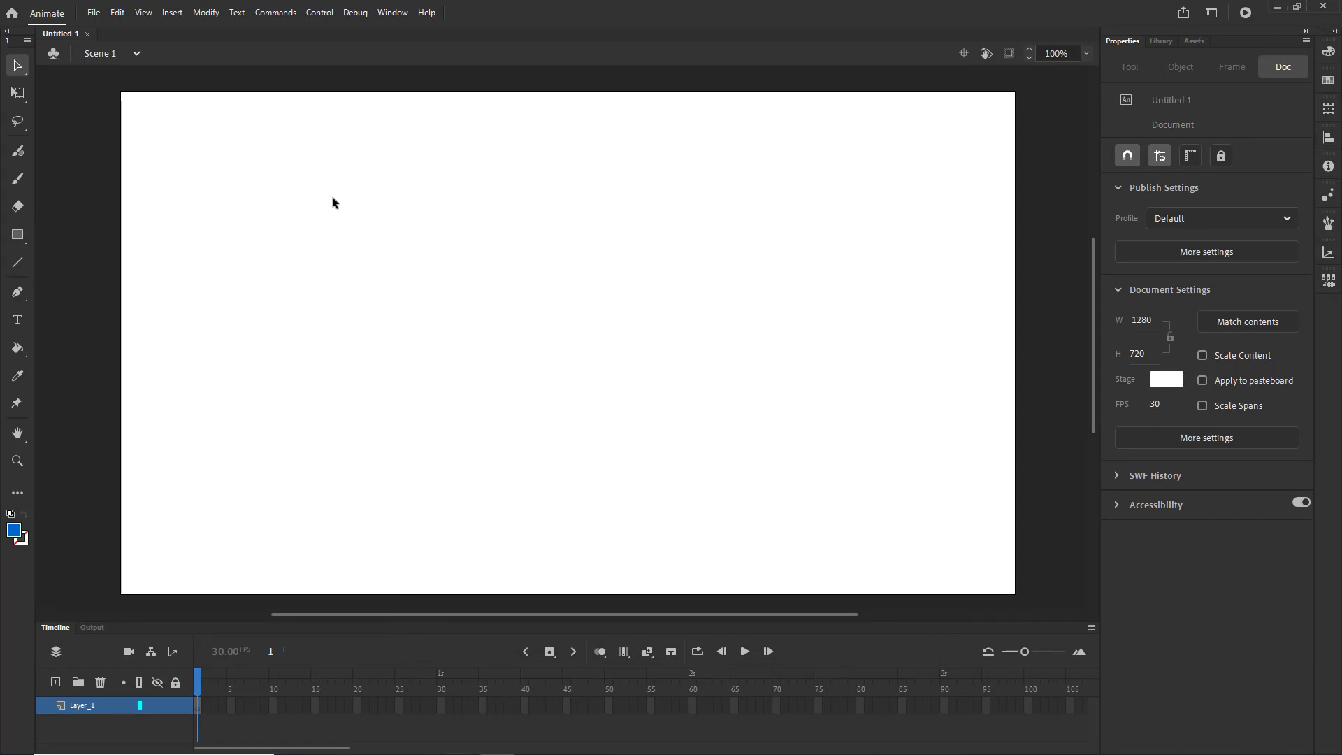
{"action": "left_click", "coordinate": [390, 14]}
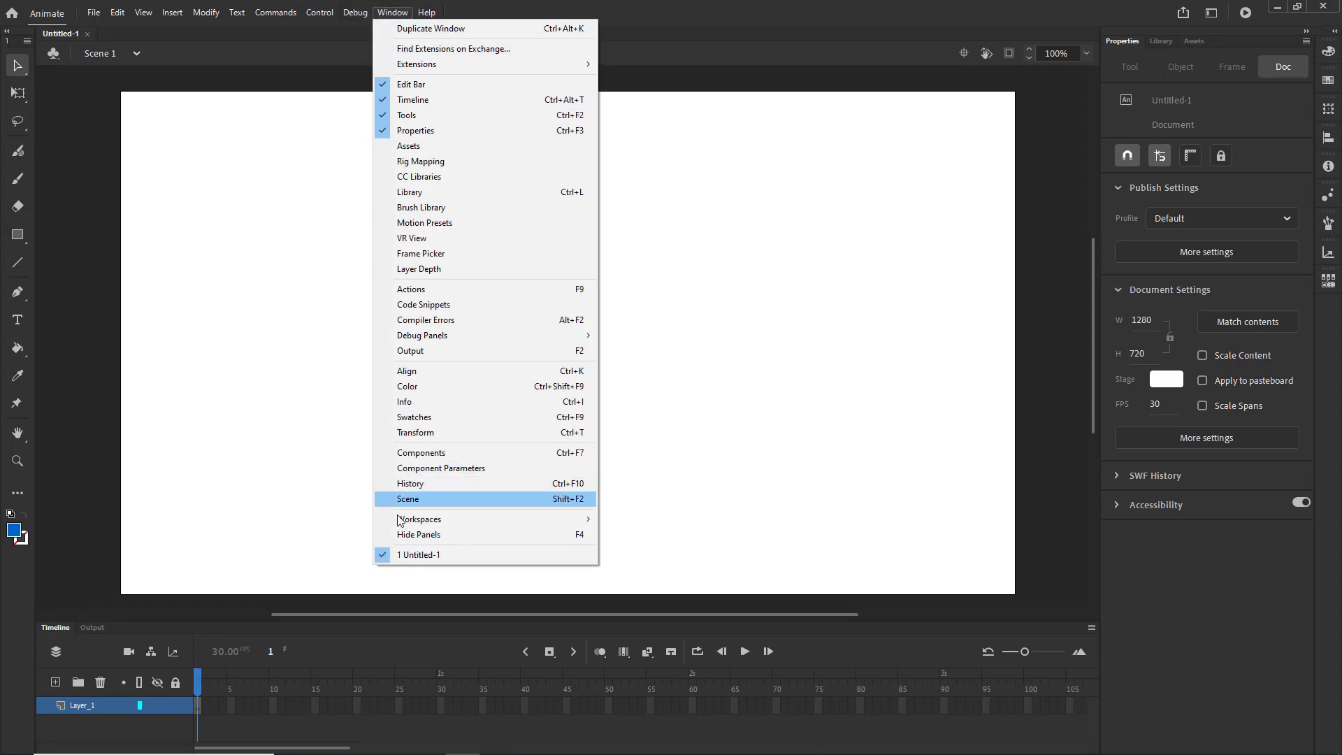
{"action": "left_click", "coordinate": [409, 10]}
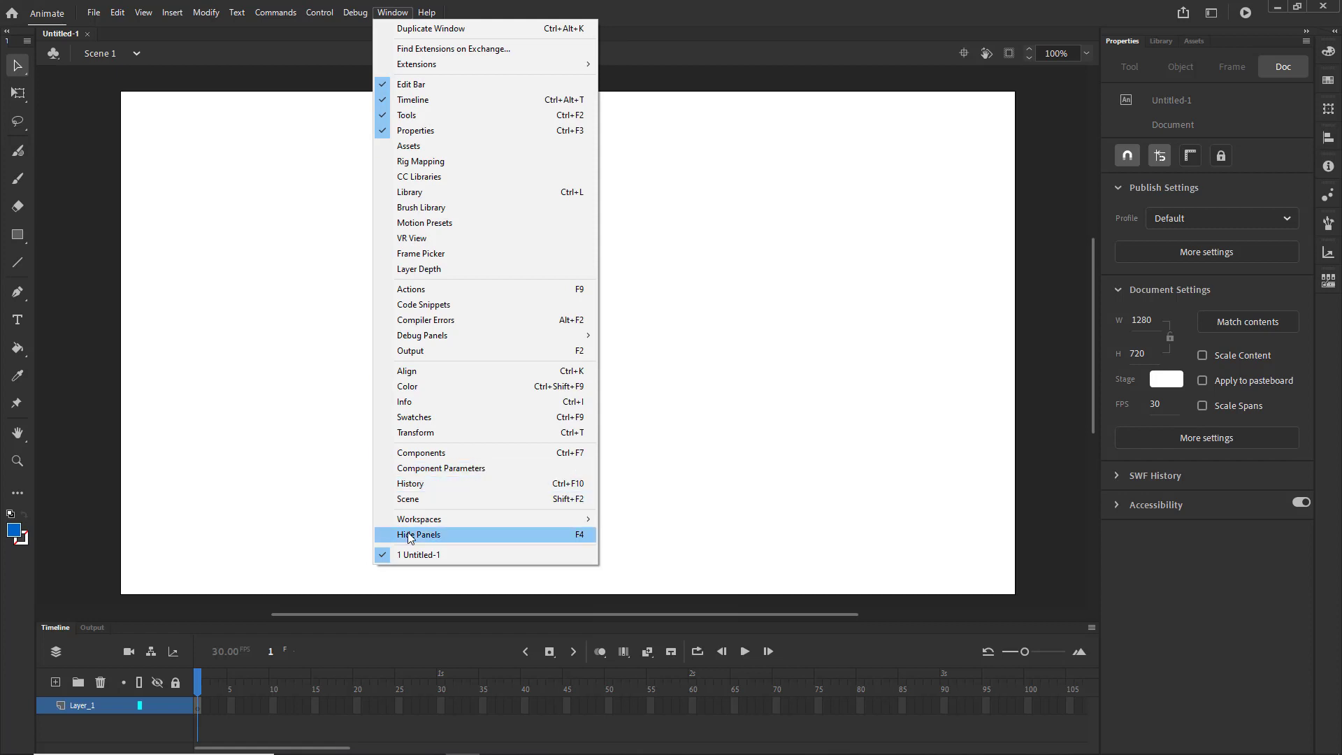
{"action": "mouse_move", "coordinate": [418, 521]}
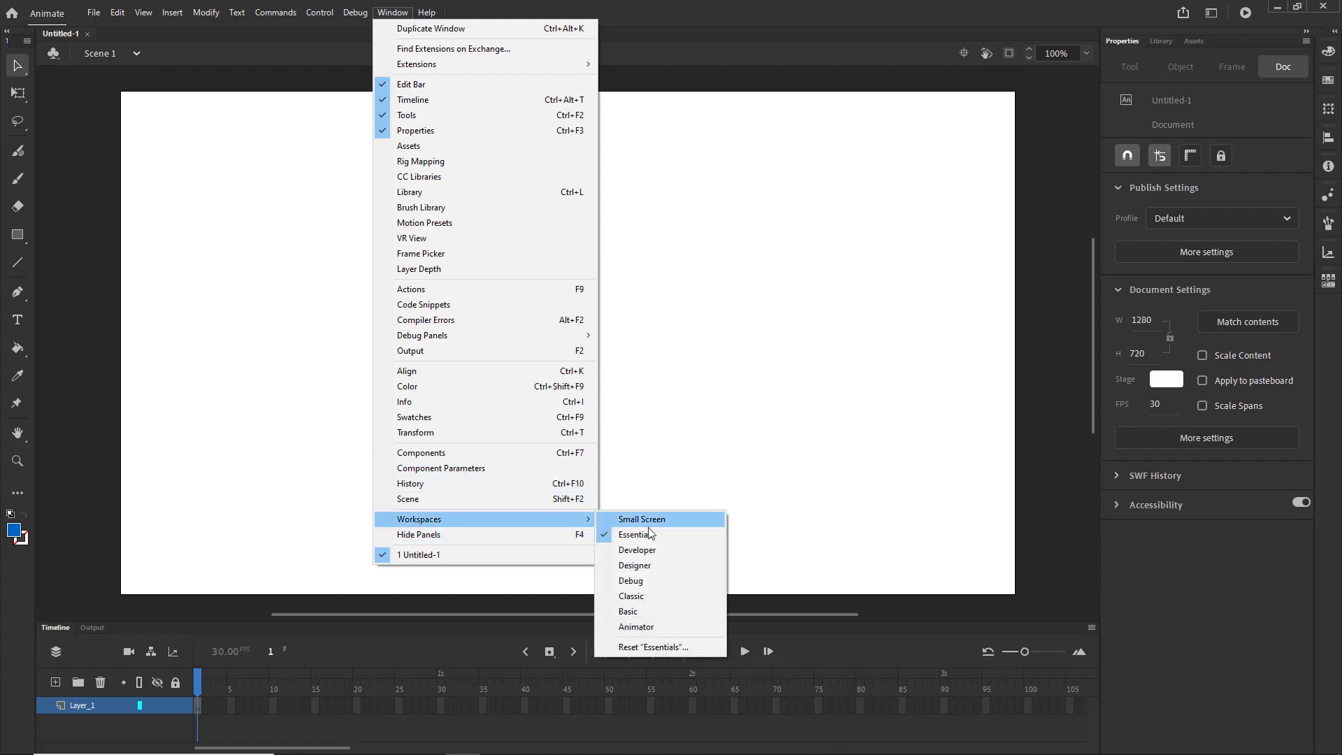
{"action": "left_click", "coordinate": [633, 596]}
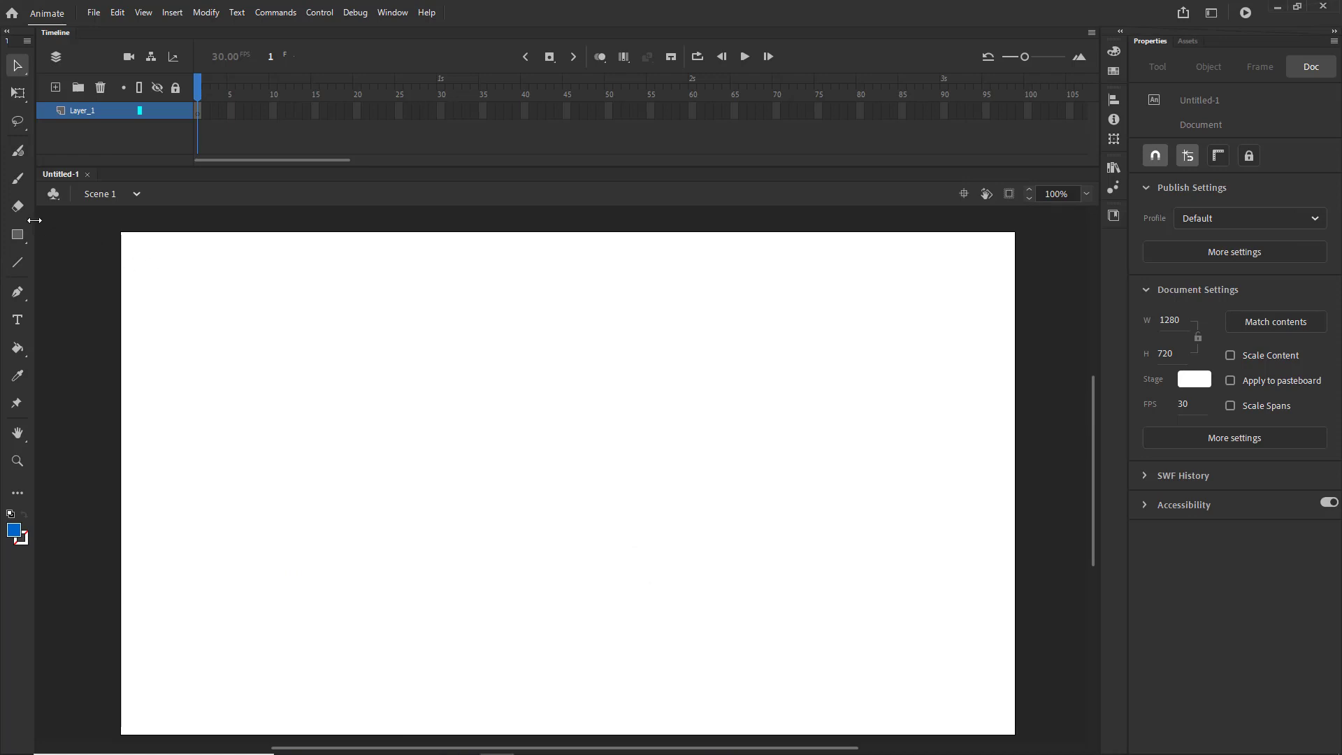
{"action": "left_click_drag", "start_coordinate": [35, 220], "coordinate": [66, 224]}
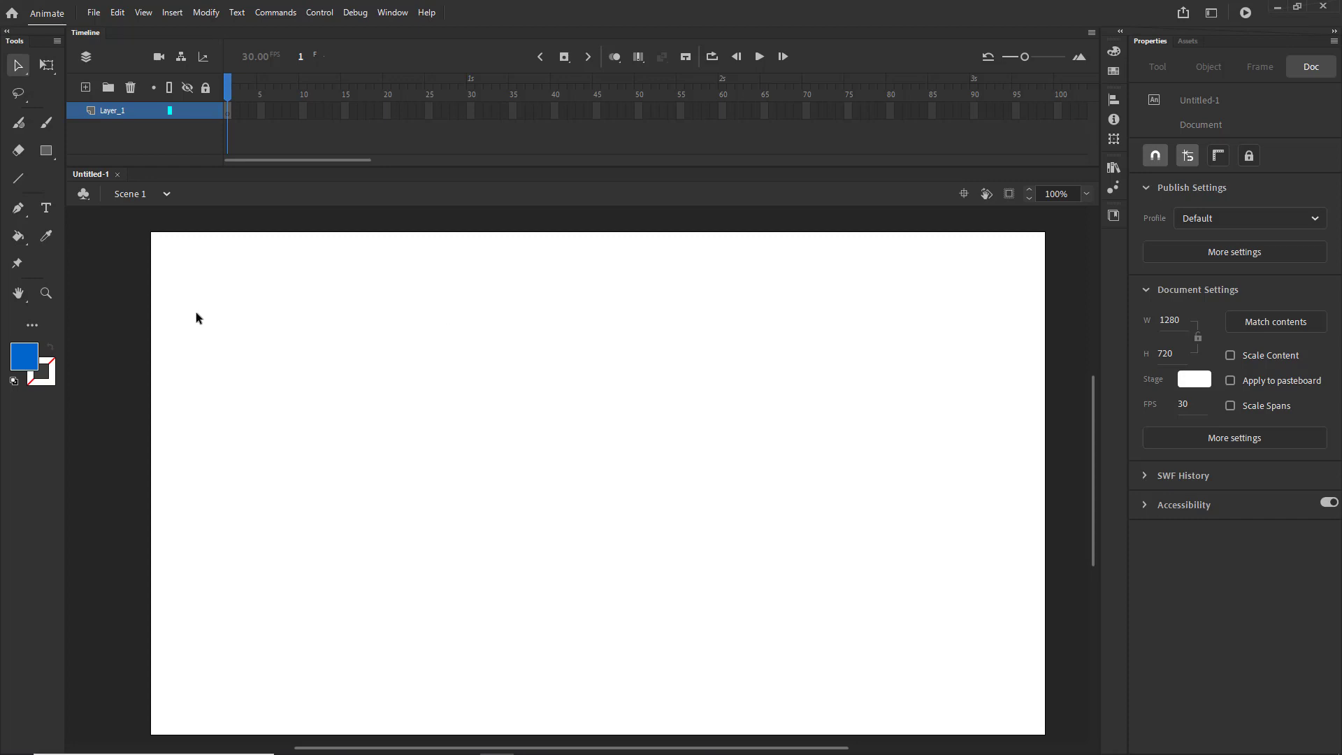
Draw a solid red rectangle about 126 px wide and 179 px high near the stage's upper-left corner
{"action": "left_click", "coordinate": [49, 155]}
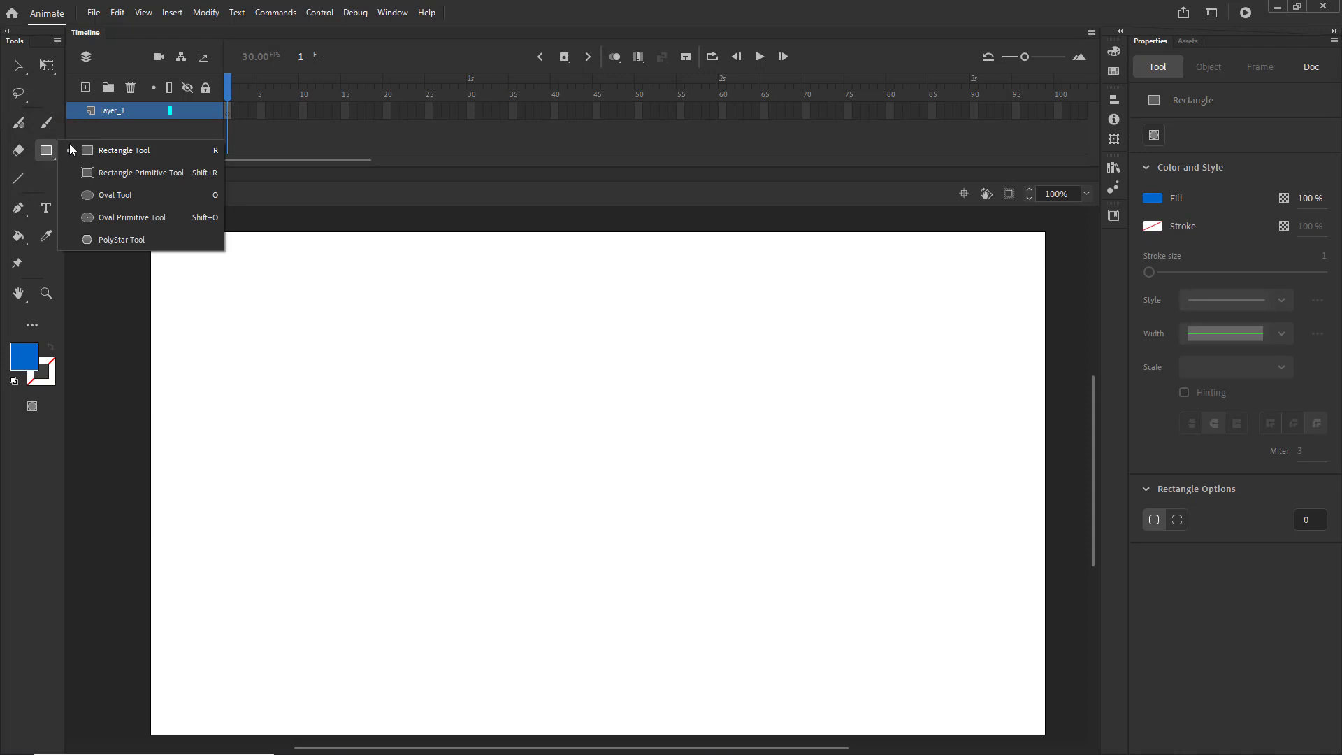
{"action": "left_click", "coordinate": [122, 151]}
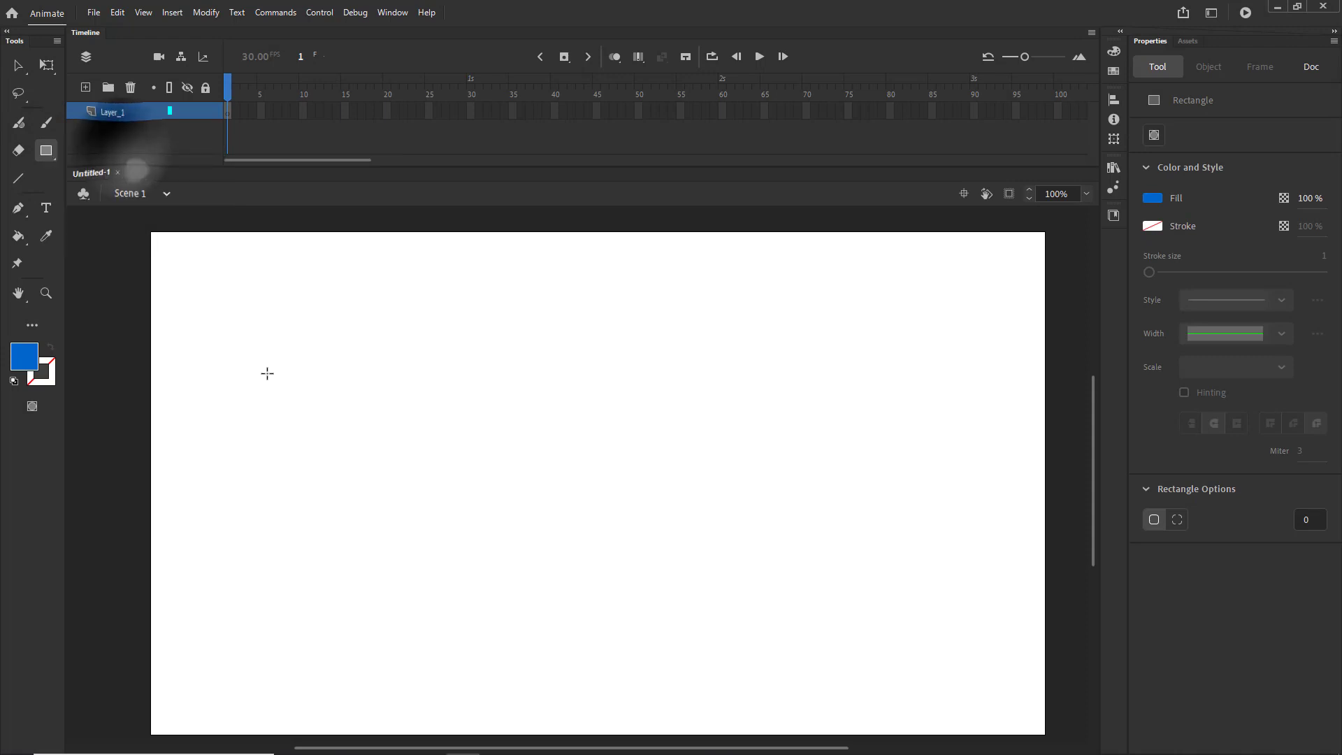
{"action": "left_click", "coordinate": [20, 359]}
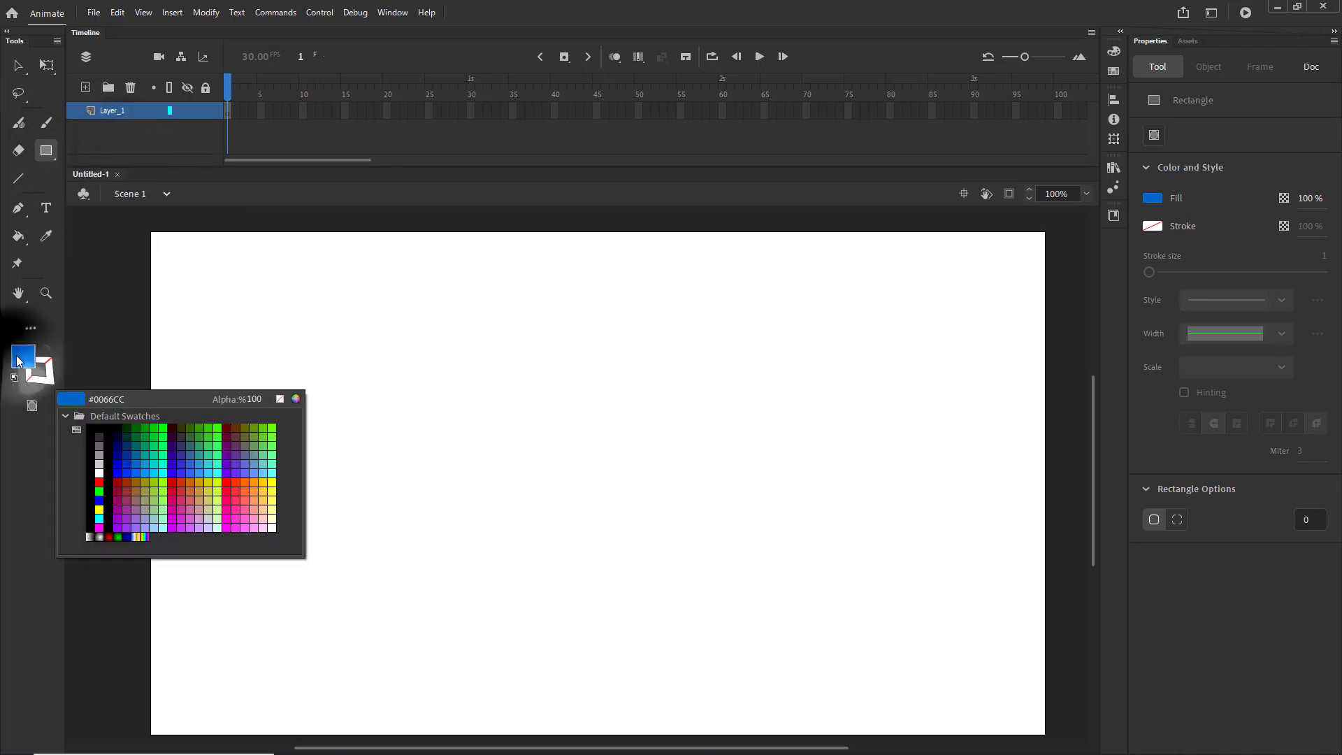
{"action": "left_click", "coordinate": [99, 483]}
{"action": "mouse_move", "coordinate": [186, 266]}
{"action": "left_mouse_down"}
{"action": "mouse_move", "coordinate": [240, 323]}
{"action": "mouse_move", "coordinate": [274, 391]}
{"action": "left_mouse_up"}
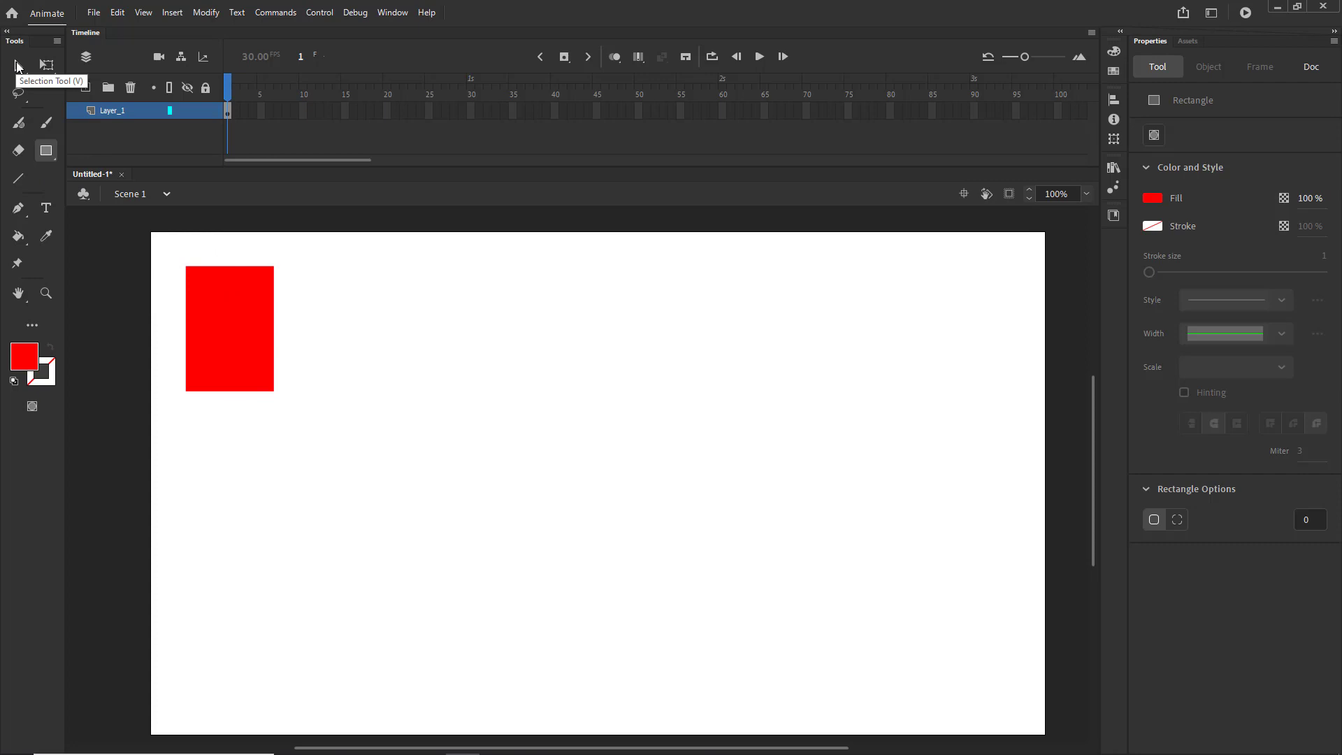
Create a motion tween on the red rectangle, accepting its conversion to a symbol and disabling that prompt for future tweens
{"action": "right_click", "coordinate": [227, 112]}
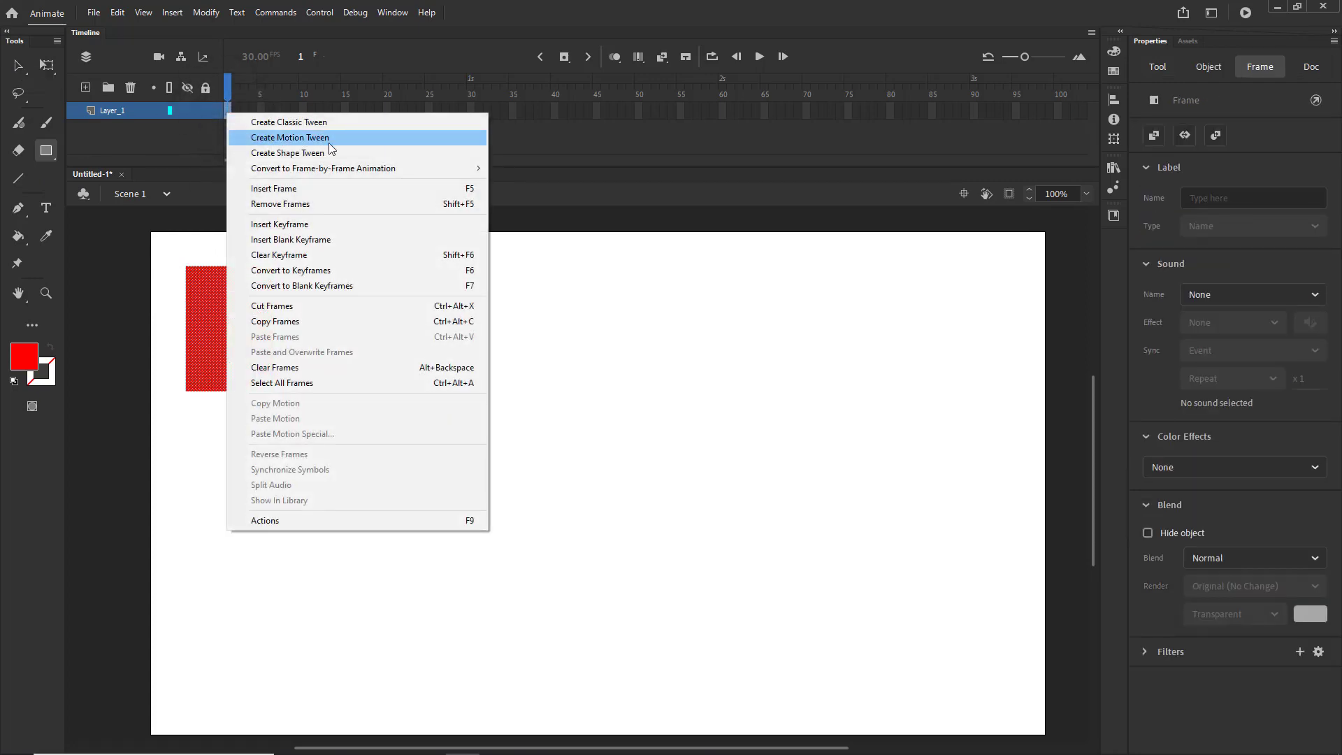
{"action": "left_click", "coordinate": [18, 66]}
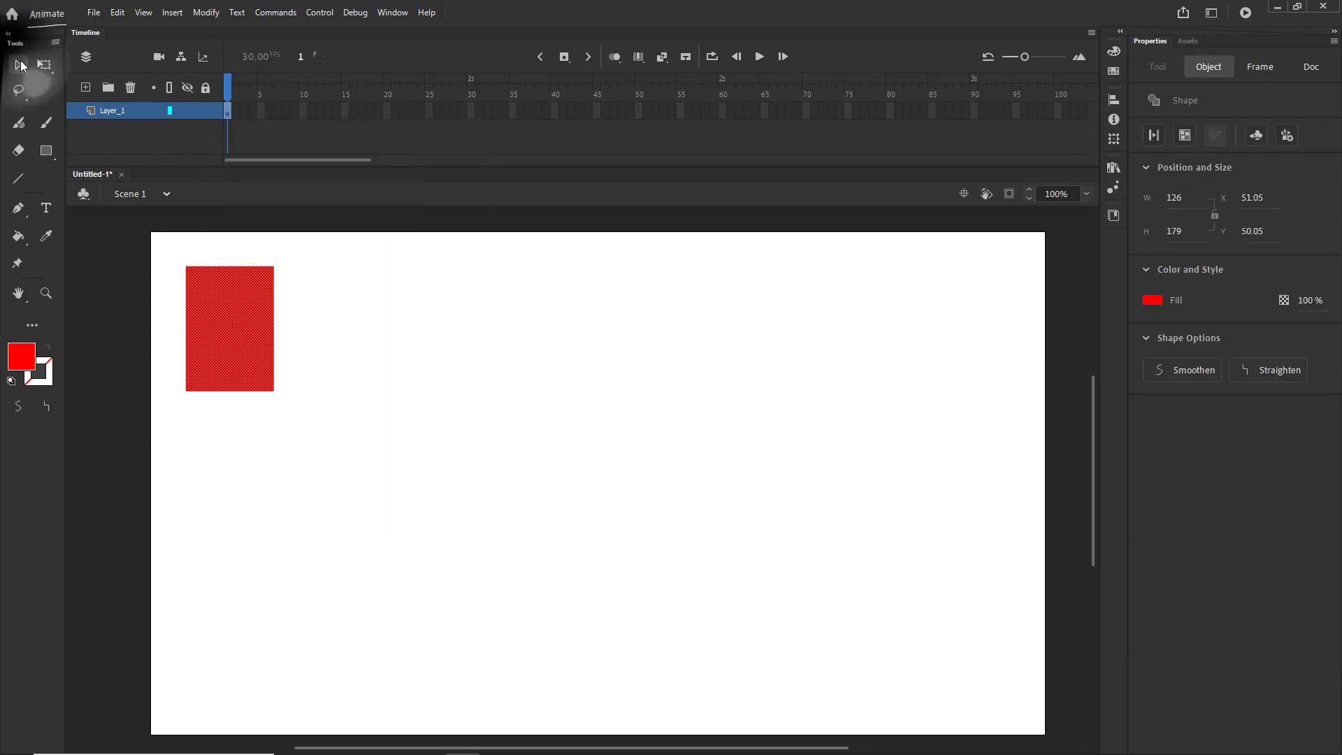
{"action": "right_click", "coordinate": [221, 287]}
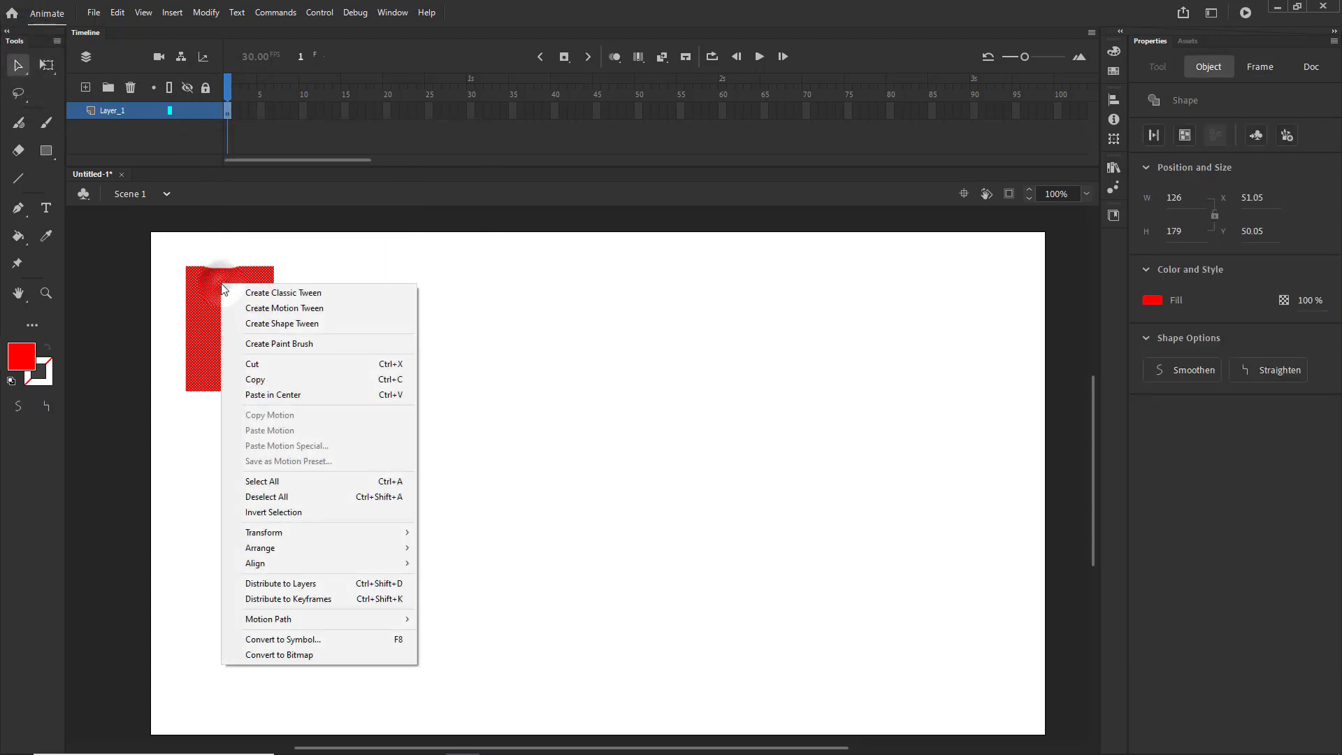
{"action": "left_click", "coordinate": [306, 311]}
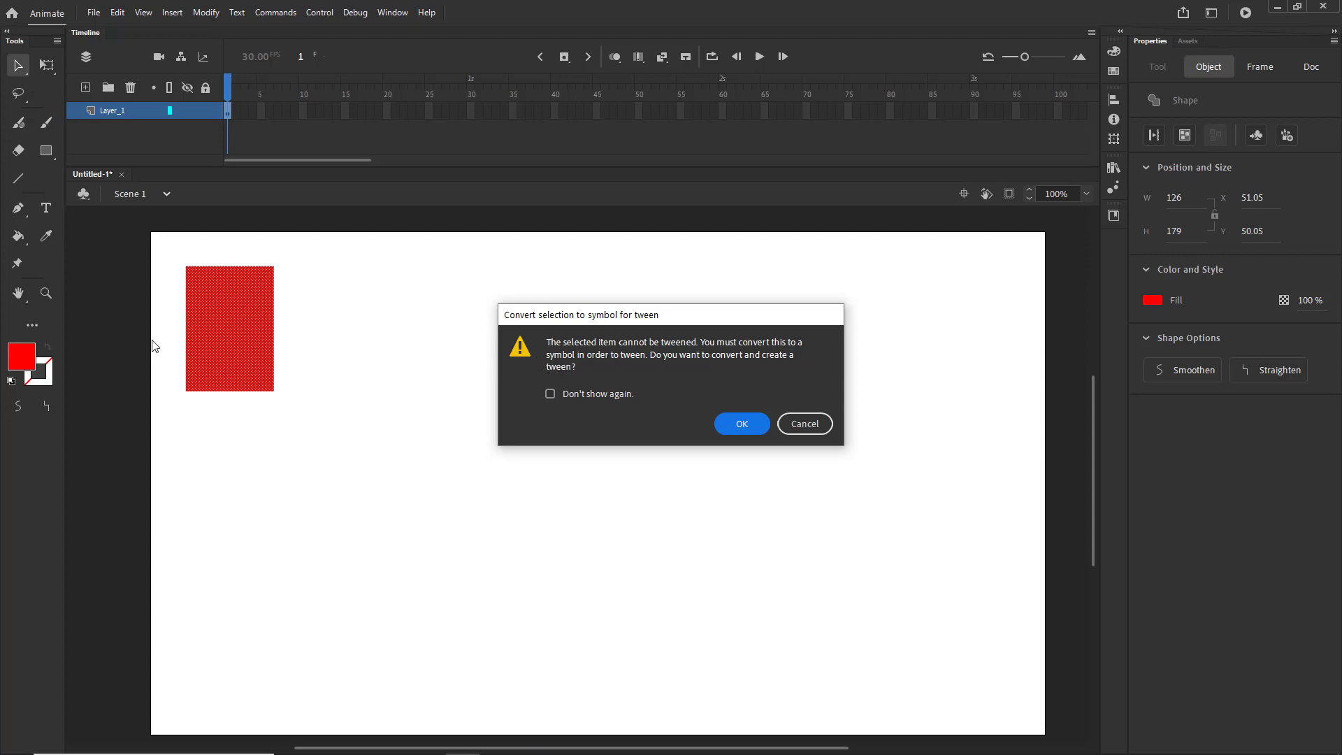
{"action": "left_click", "coordinate": [556, 393]}
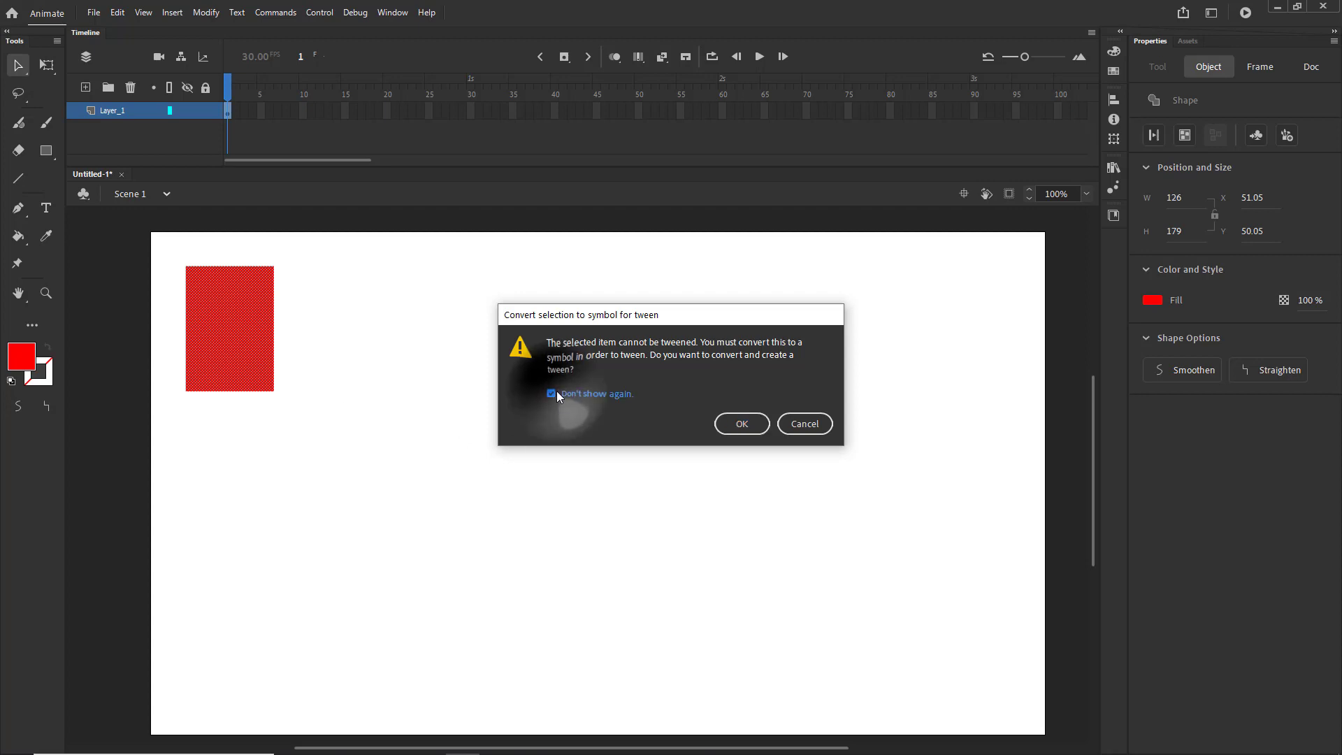
{"action": "left_click", "coordinate": [744, 425]}
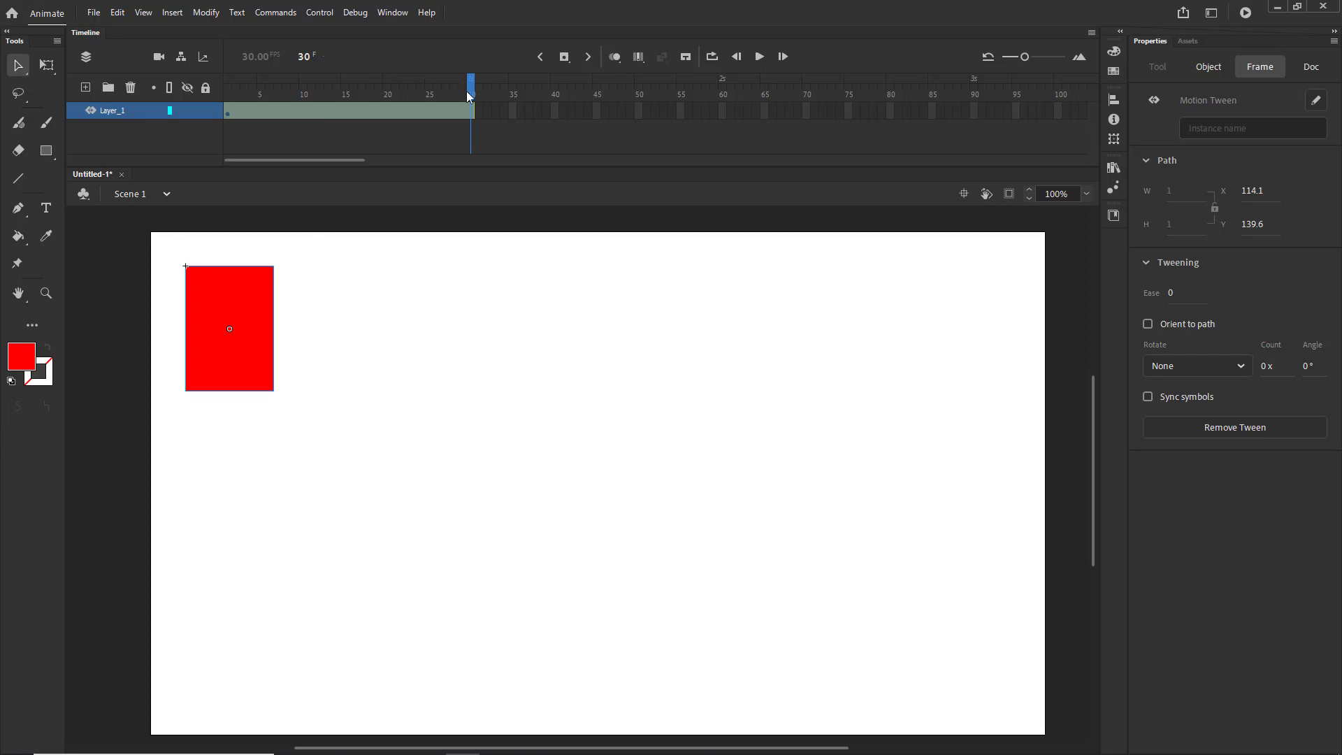
{"action": "left_click_drag", "start_coordinate": [470, 91], "coordinate": [261, 106]}
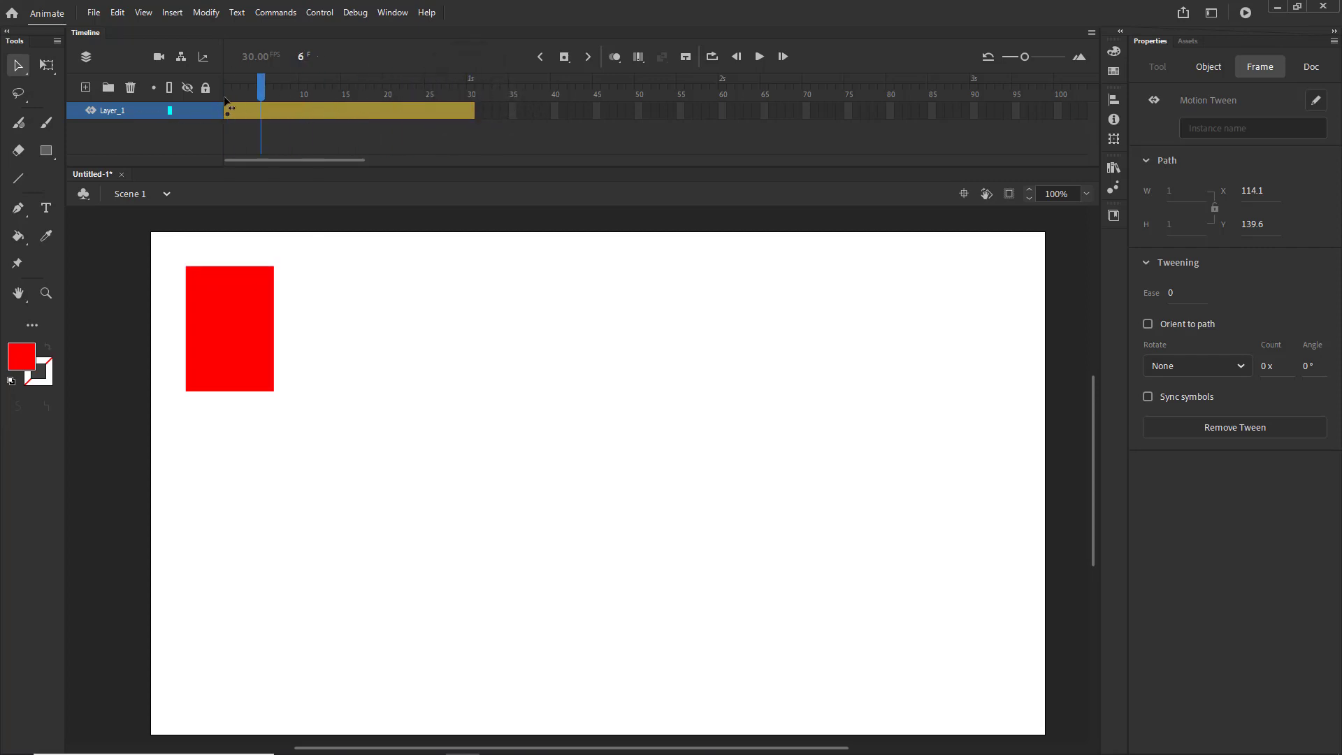
{"action": "left_click", "coordinate": [225, 100]}
{"action": "left_click", "coordinate": [139, 110]}
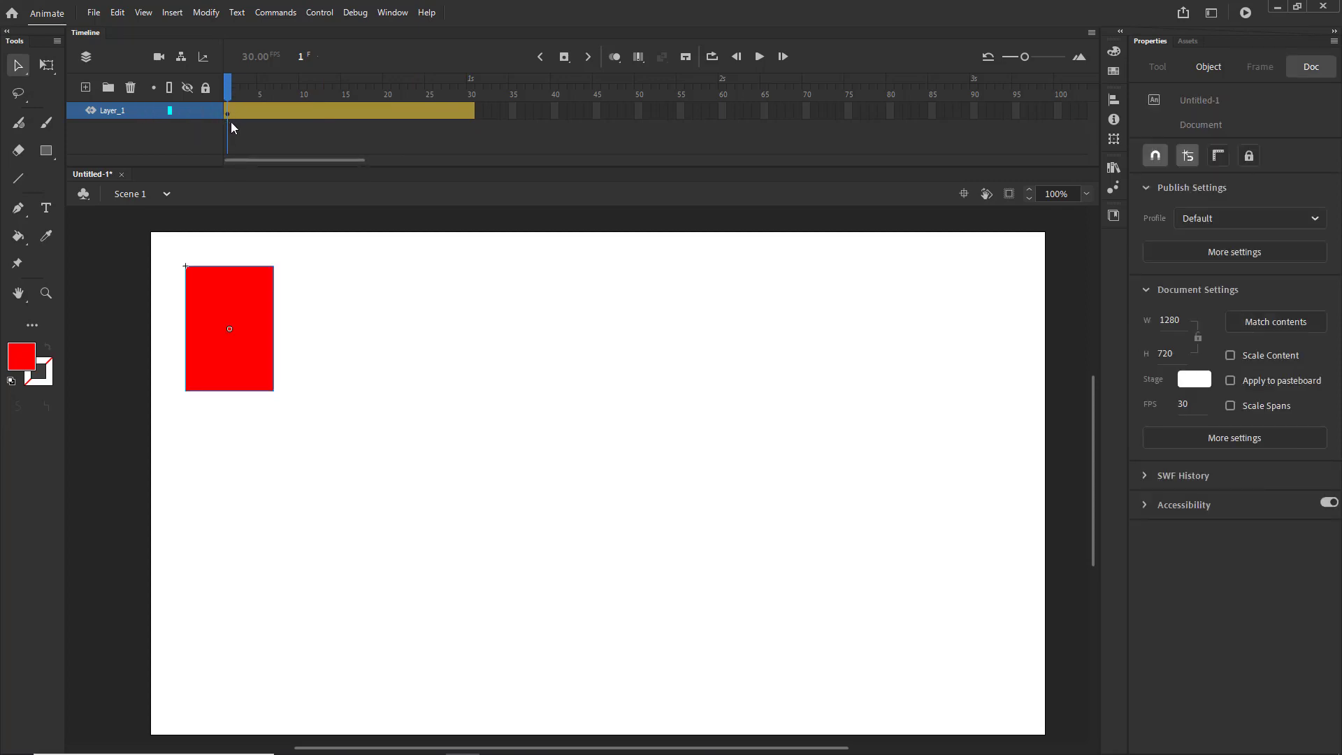
{"action": "left_click", "coordinate": [230, 83]}
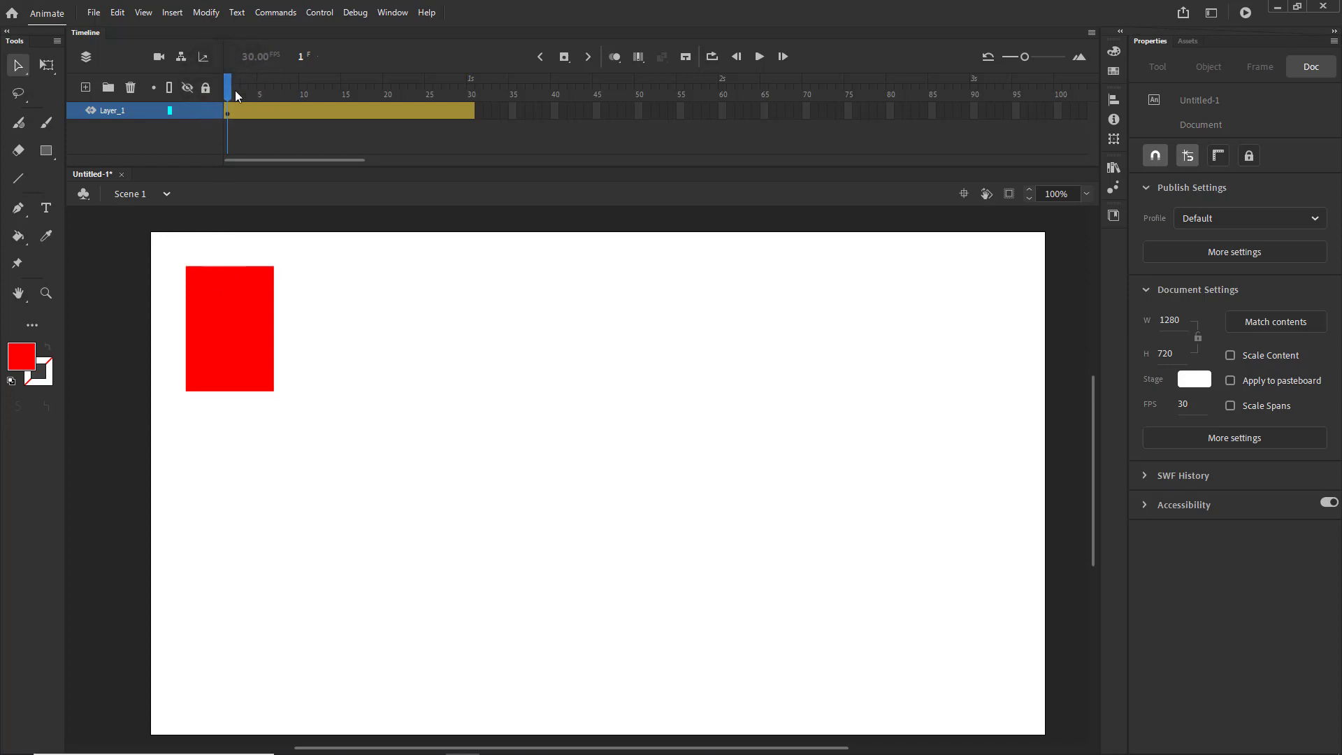
{"action": "left_click_drag", "start_coordinate": [227, 92], "coordinate": [236, 94]}
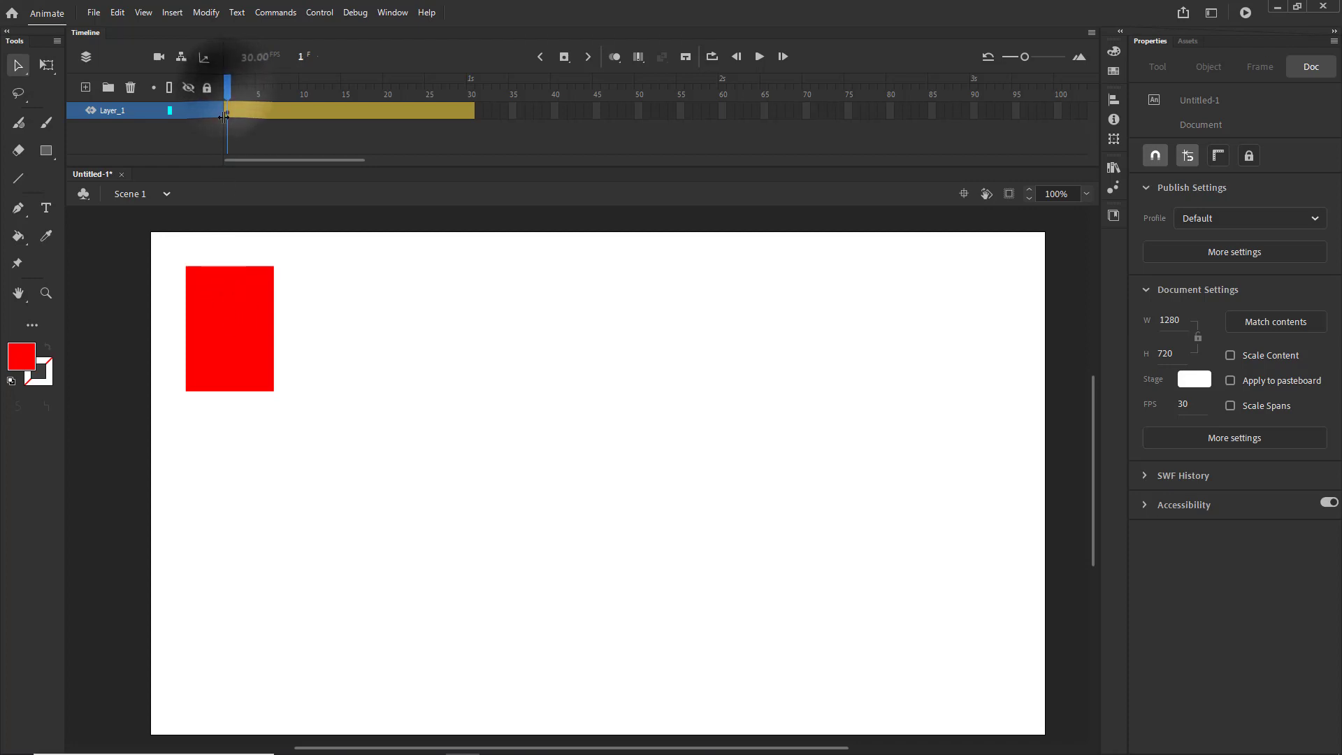
{"action": "left_click", "coordinate": [233, 308]}
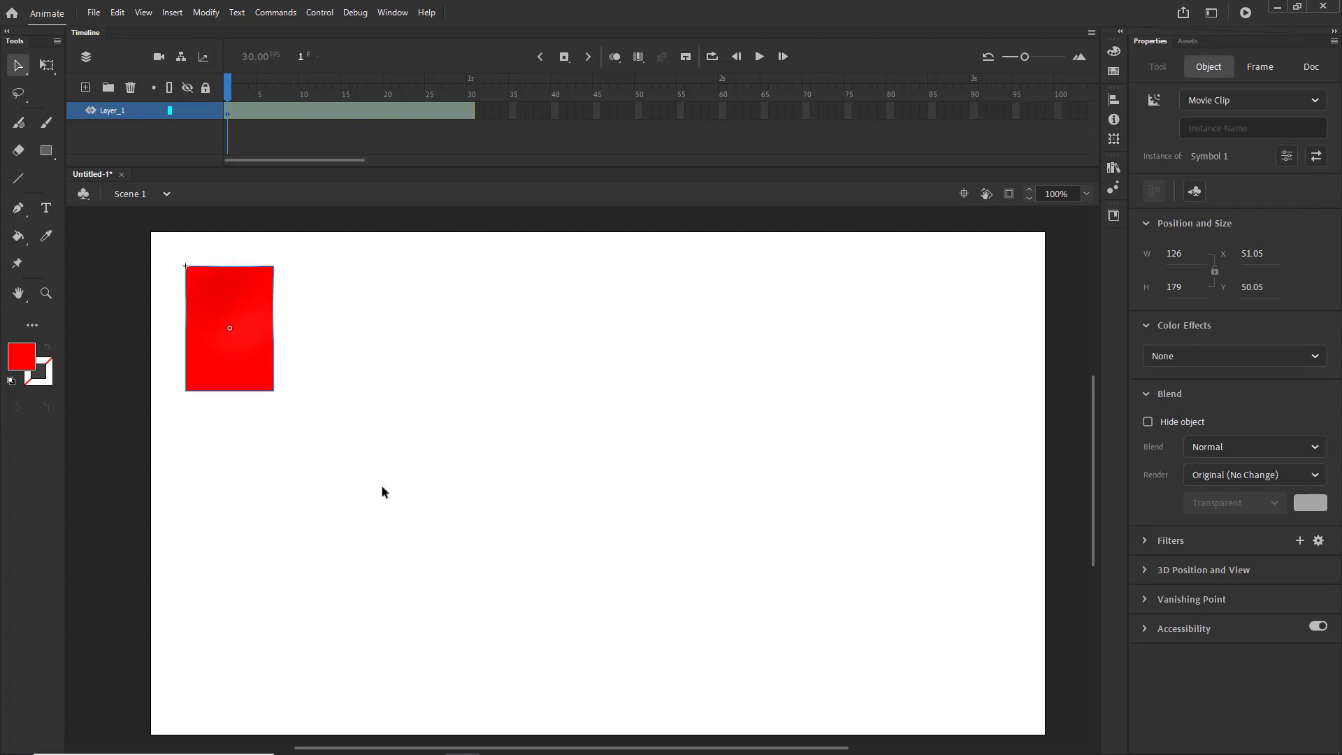
{"action": "left_click", "coordinate": [204, 58]}
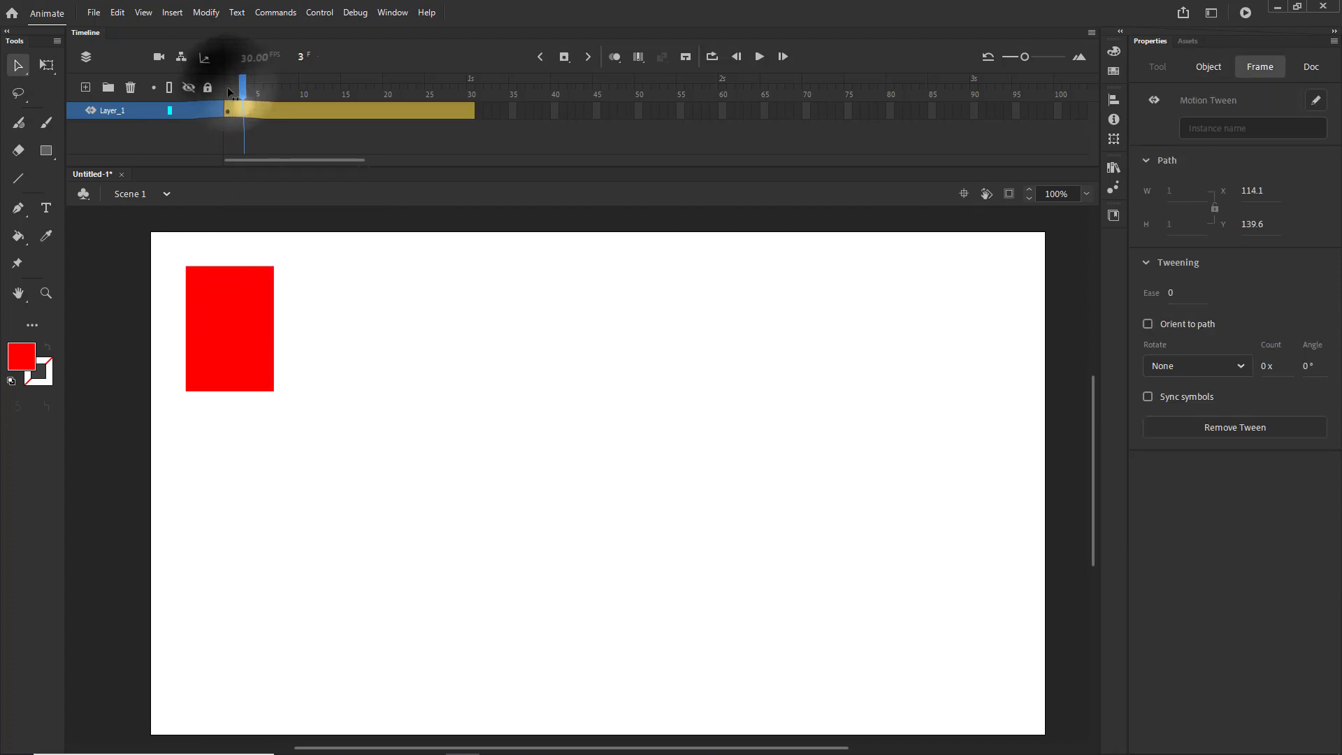
At frame 30, move the rectangle to the stage's upper-right area, at about X 1071, Y 65, and play the animation from frame 1
{"action": "left_click_drag", "start_coordinate": [229, 92], "coordinate": [472, 95]}
{"action": "left_click", "coordinate": [483, 127]}
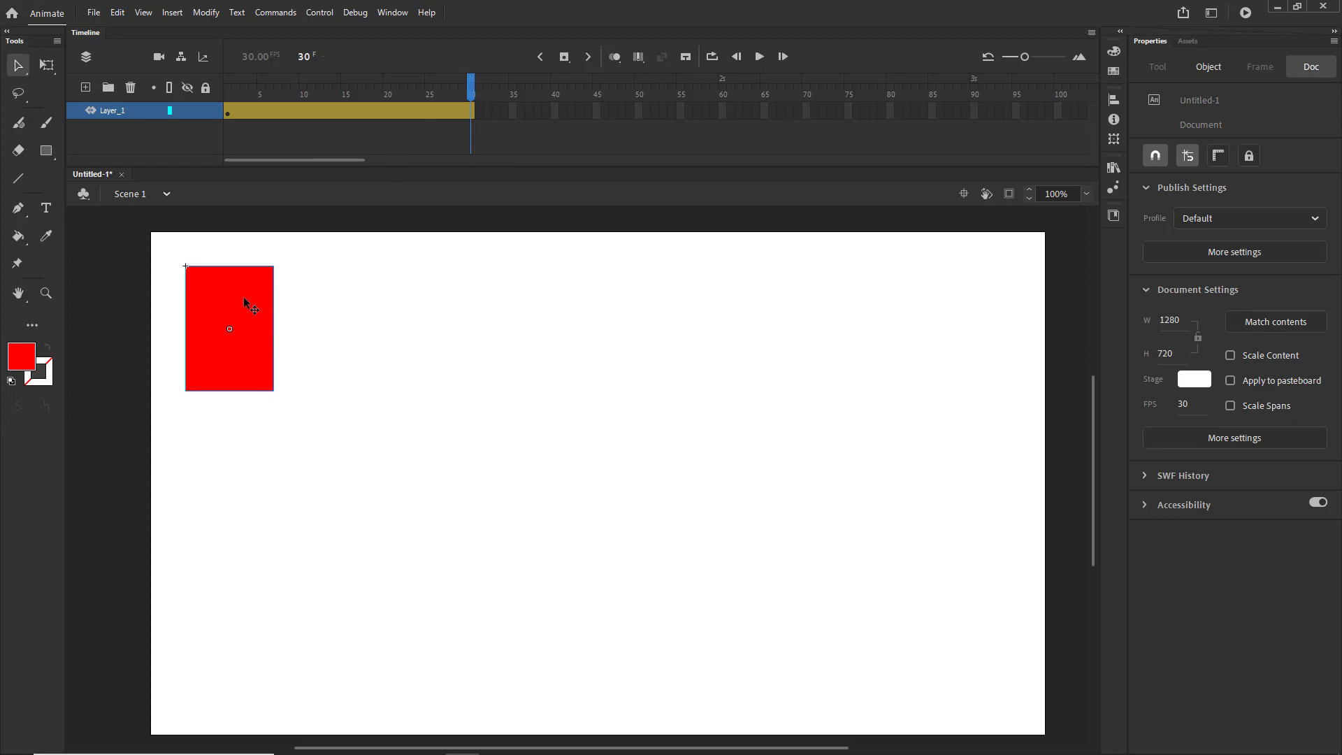
{"action": "left_click_drag", "start_coordinate": [247, 302], "coordinate": [974, 313]}
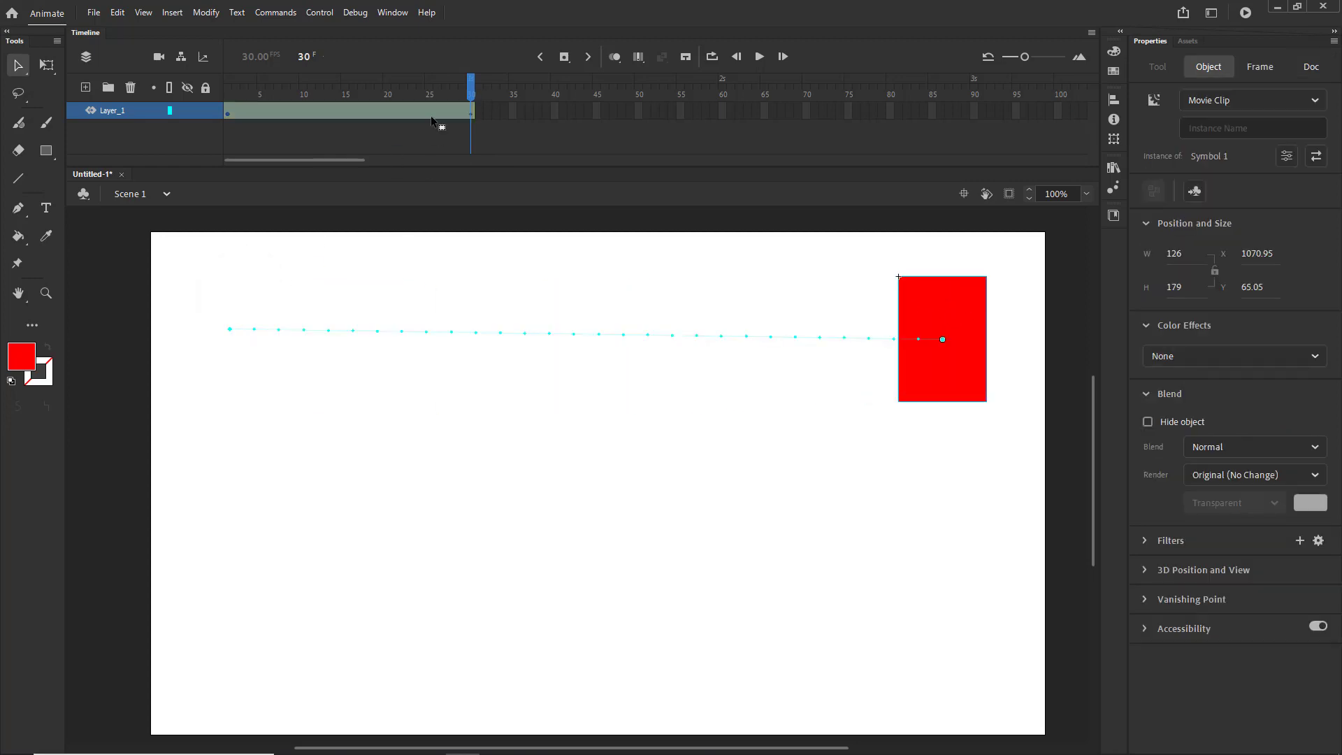
{"action": "left_click_drag", "start_coordinate": [471, 93], "coordinate": [228, 92]}
{"action": "left_click", "coordinate": [370, 591]}
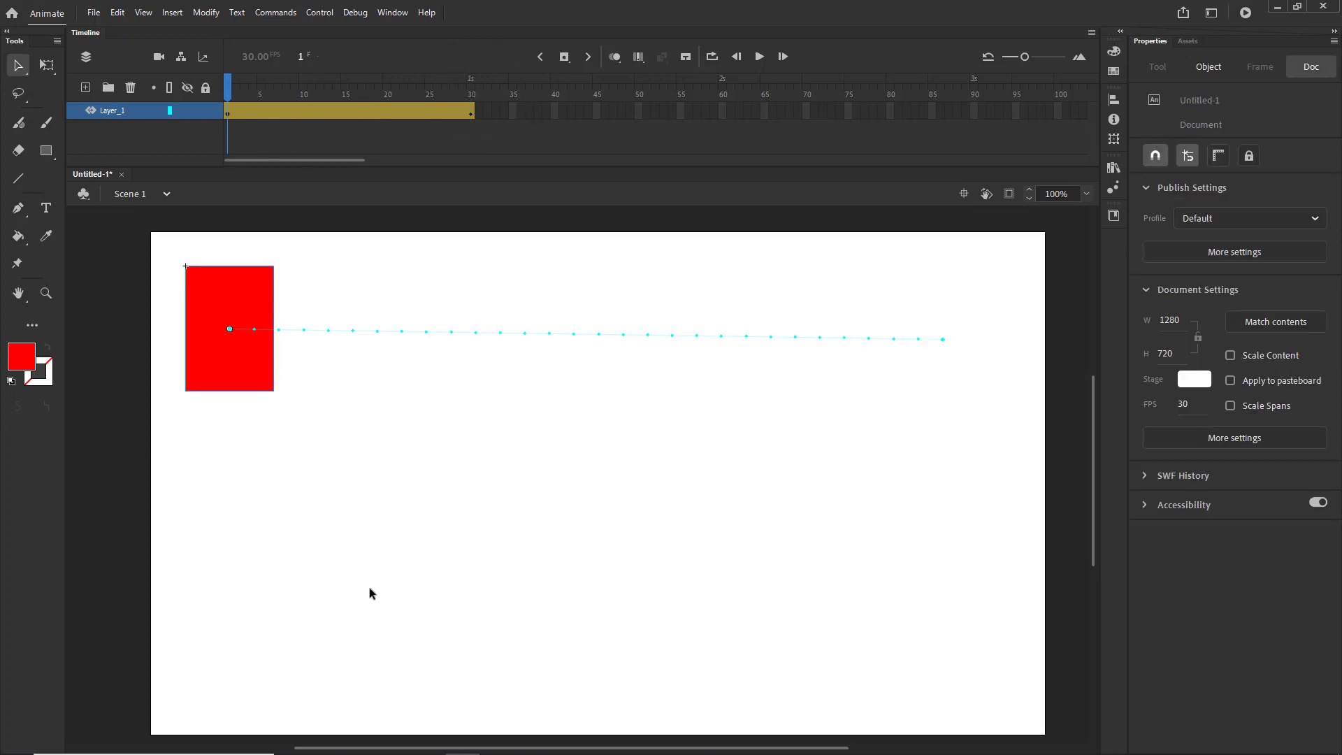
{"action": "key", "text": "Return"}
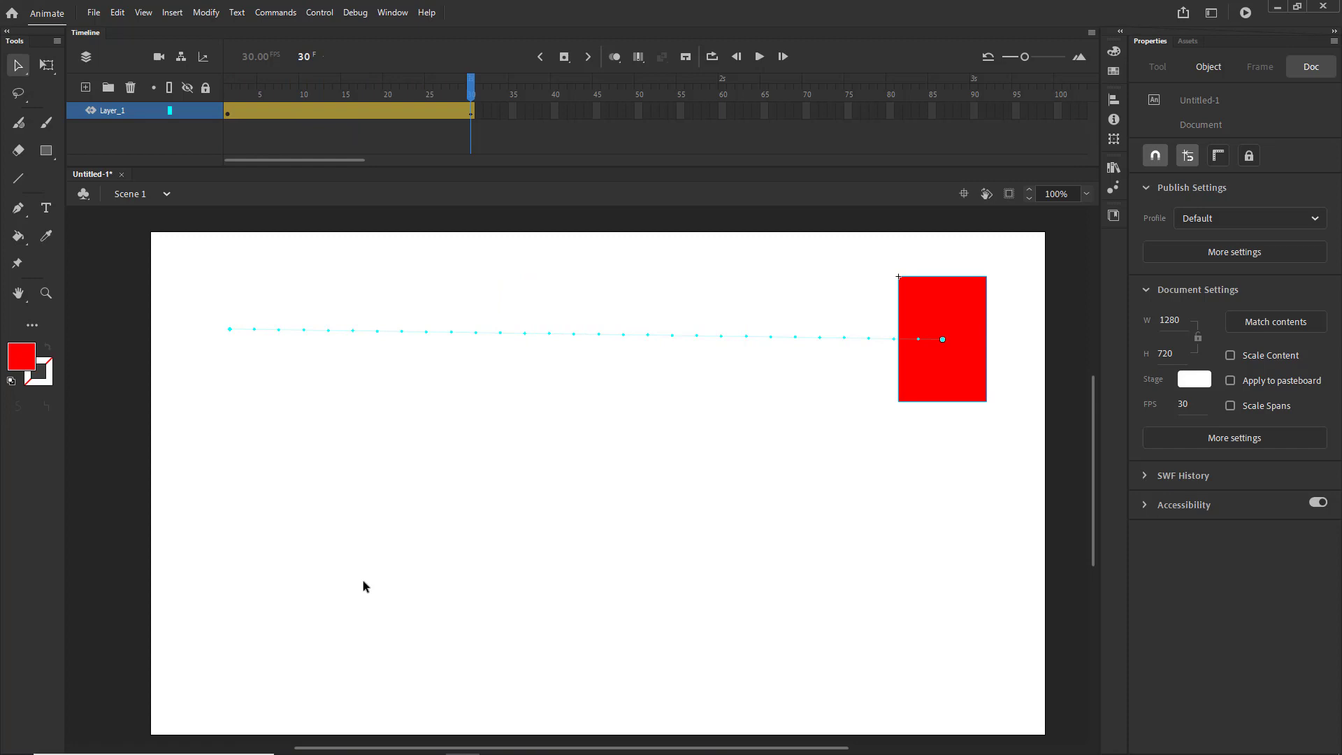
{"action": "key", "text": "Return"}
{"action": "left_click", "coordinate": [761, 58]}
Move the motion path's starting point down to the stage's lower-left area and play the diagonal movement
{"action": "left_click_drag", "start_coordinate": [228, 330], "coordinate": [221, 641]}
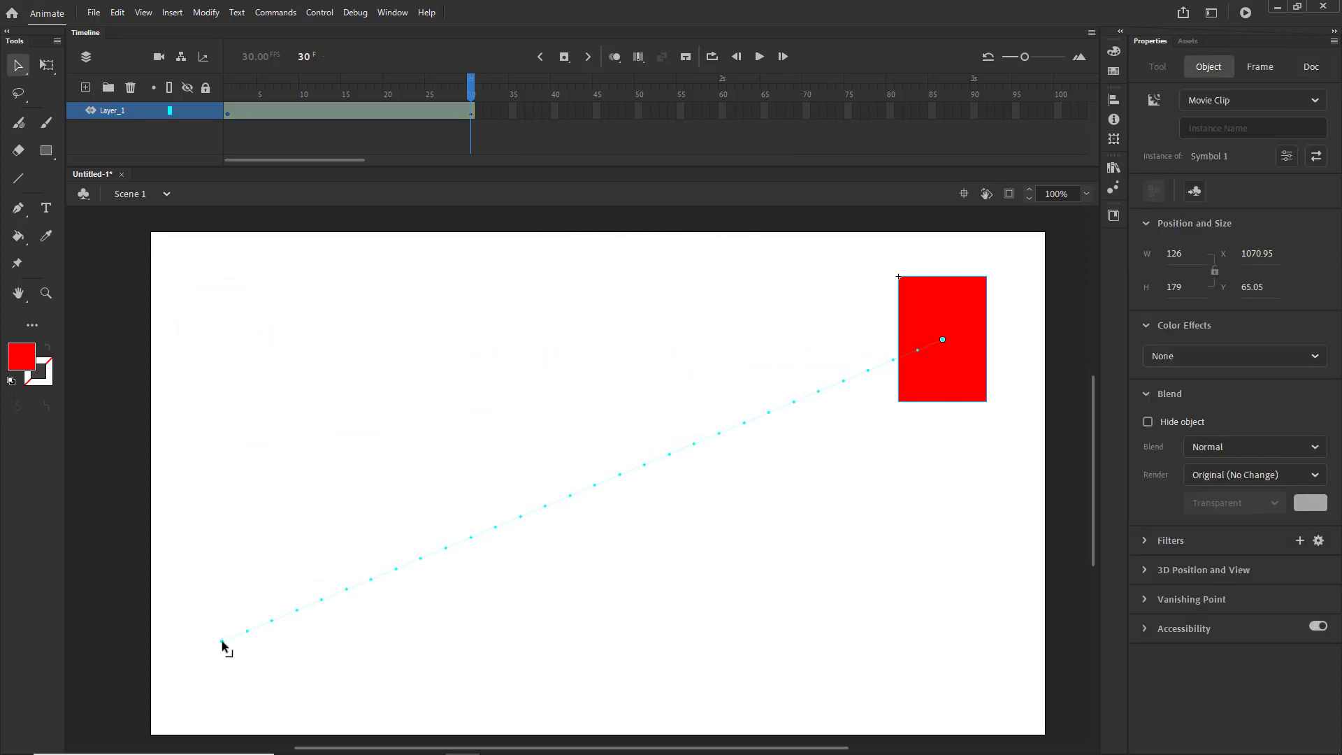
{"action": "key", "text": "Return"}
At frame 30, shrink the rectangle with Free Transform to about 34 x 27 px and rotate it 90° clockwise, playing the result
{"action": "left_click", "coordinate": [46, 64]}
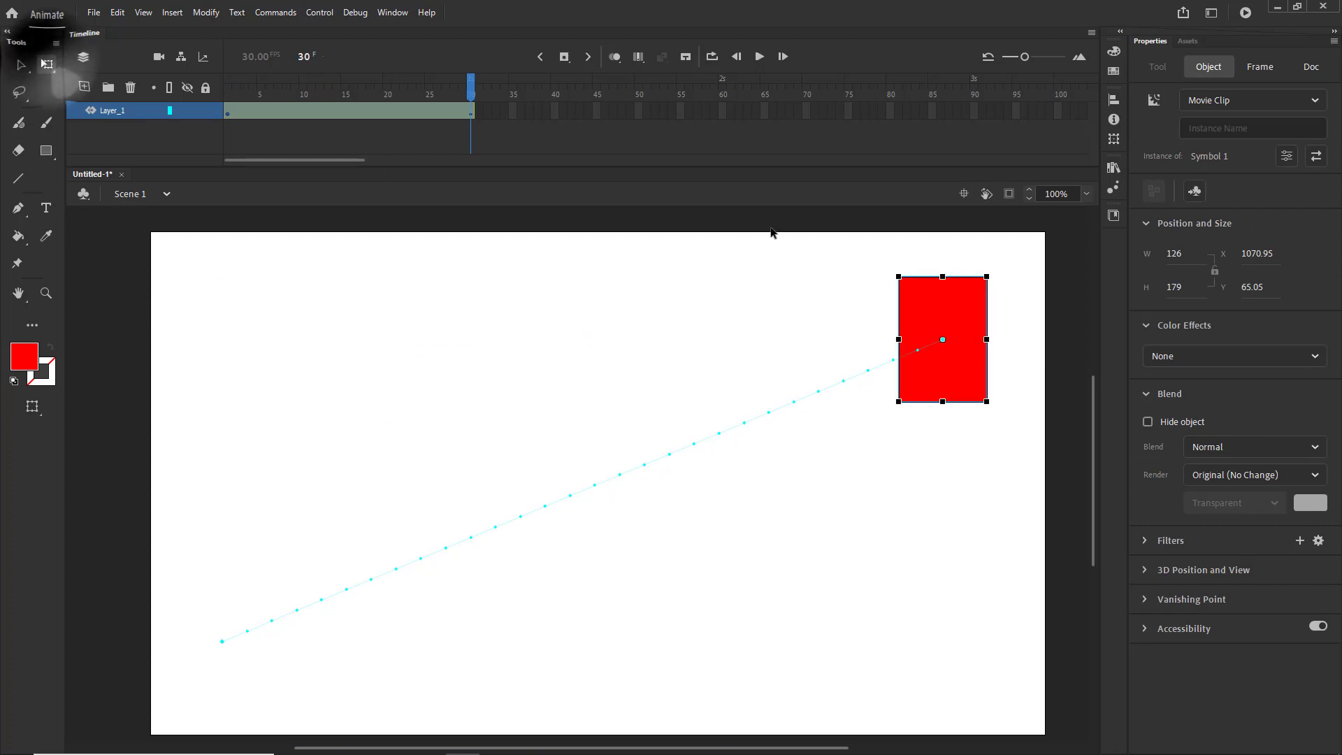
{"action": "left_click_drag", "start_coordinate": [986, 277], "coordinate": [955, 331]}
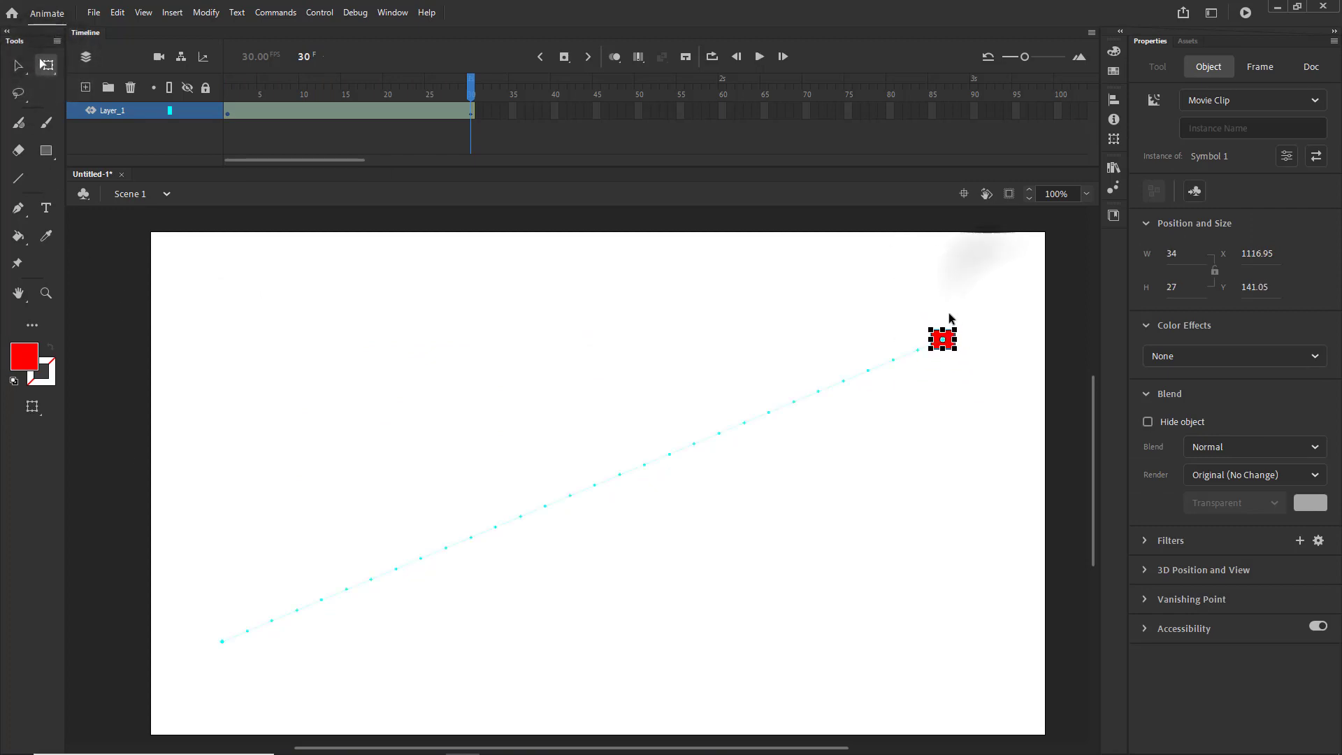
{"action": "key", "text": "Return"}
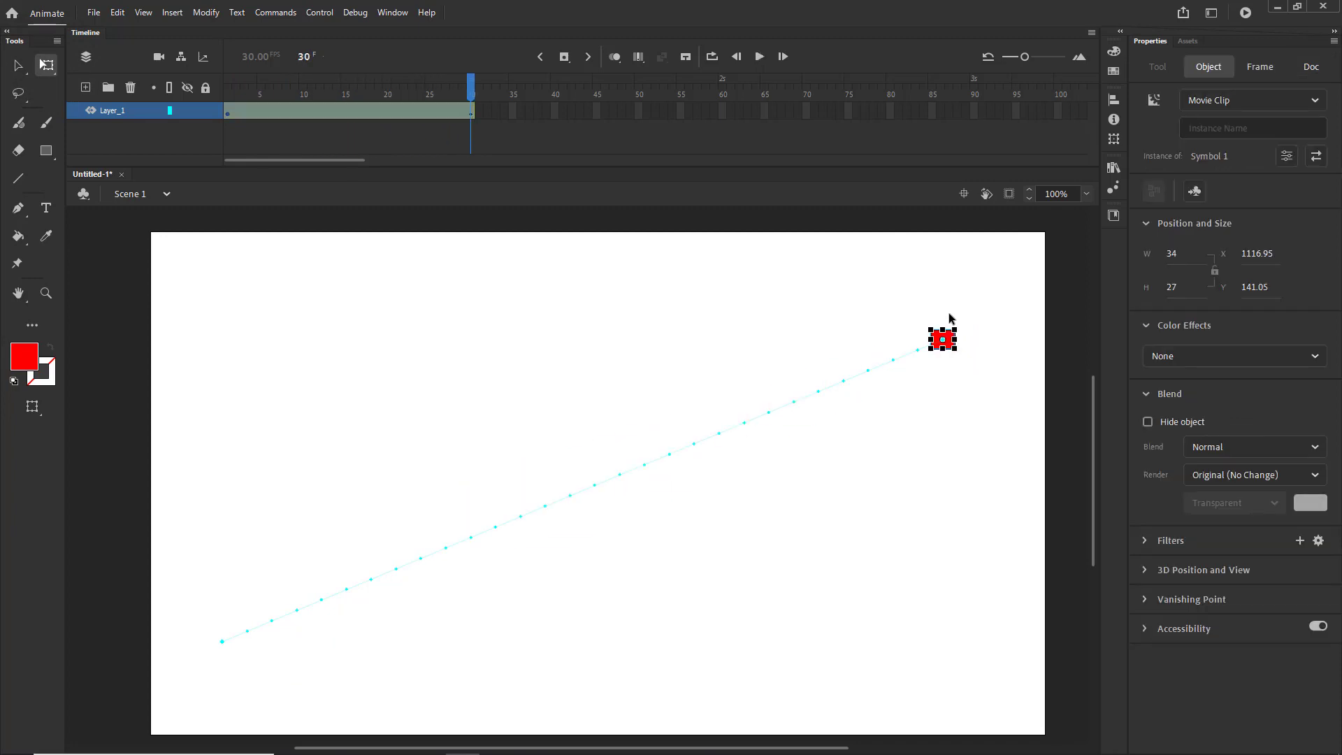
{"action": "left_click_drag", "start_coordinate": [965, 329], "coordinate": [997, 386]}
{"action": "key", "text": "Return"}
Try moving the rectangle at frame 15 to the stage's upper-left area to bend the motion path, and play the animation
{"action": "left_click", "coordinate": [475, 106]}
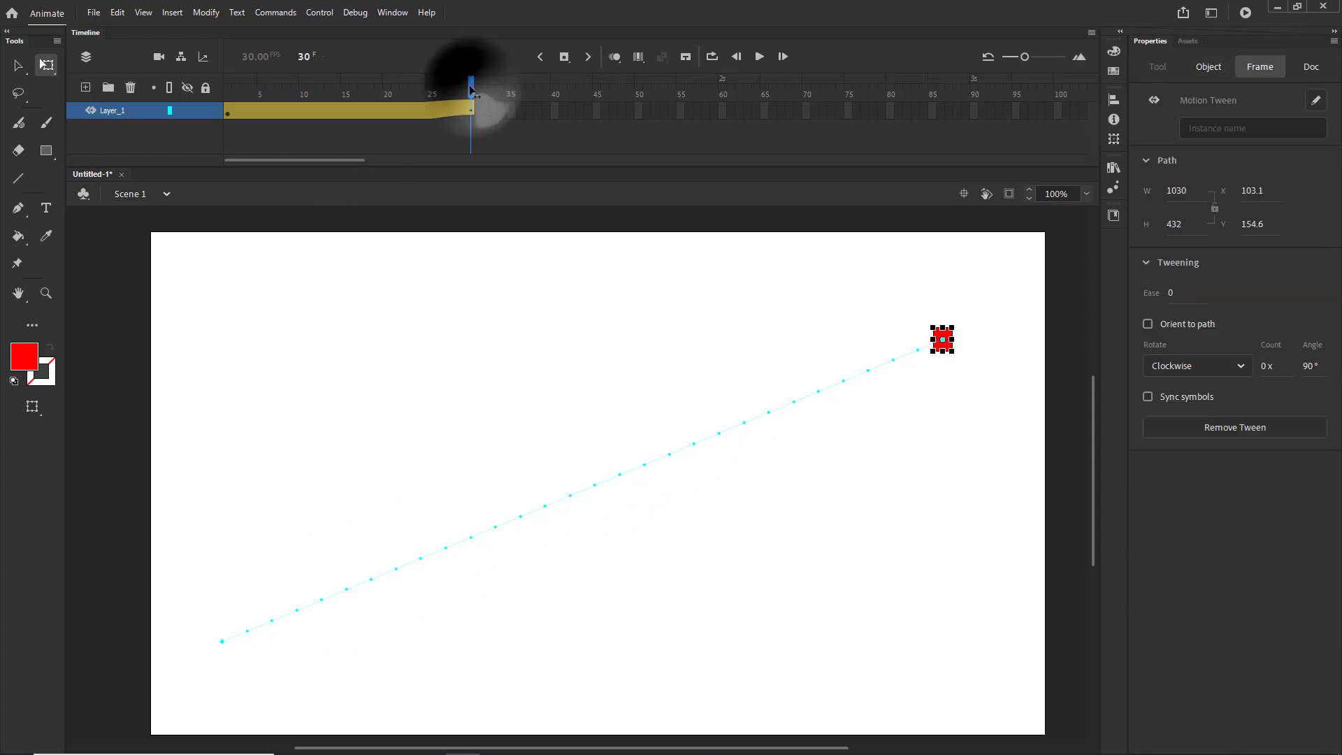
{"action": "left_click", "coordinate": [486, 303]}
{"action": "left_click_drag", "start_coordinate": [570, 494], "coordinate": [278, 299]}
{"action": "key", "text": "Return"}
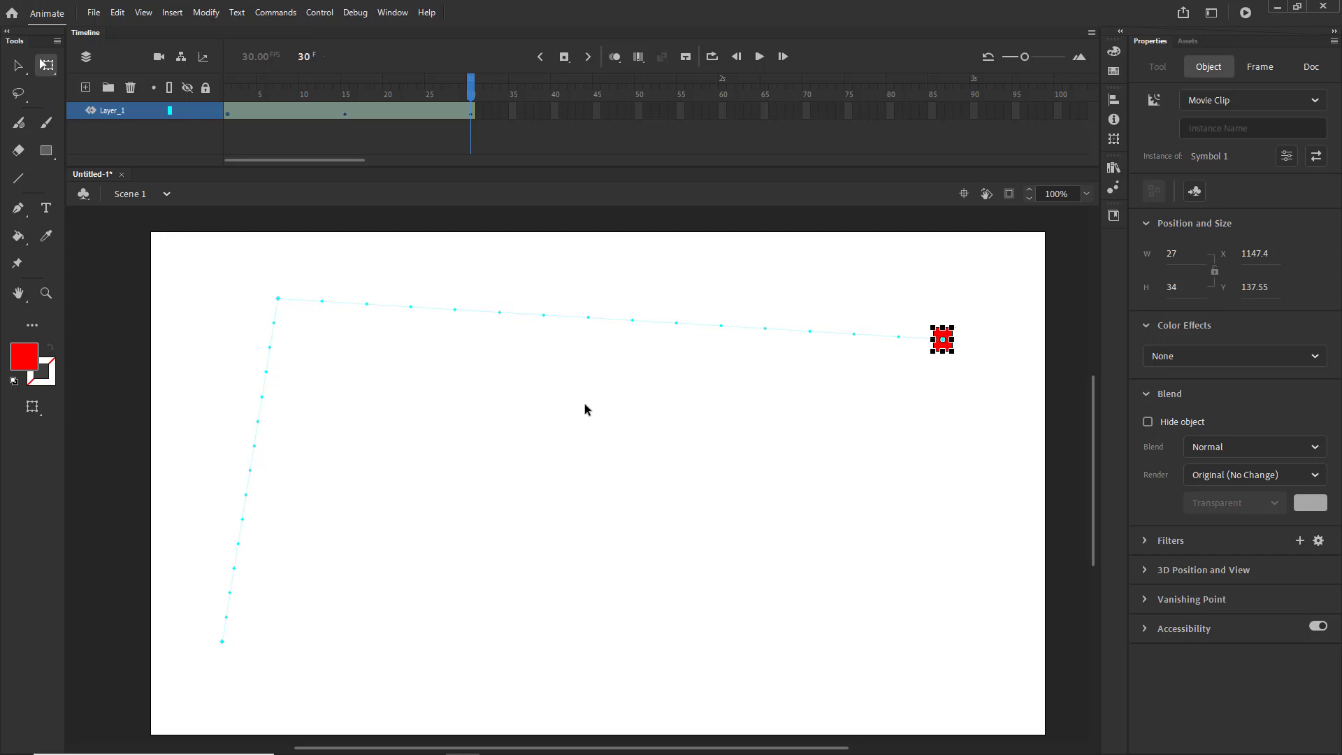
Undo the rectangle's repositioning at frame 15 and deselect it
{"action": "left_click", "coordinate": [17, 65]}
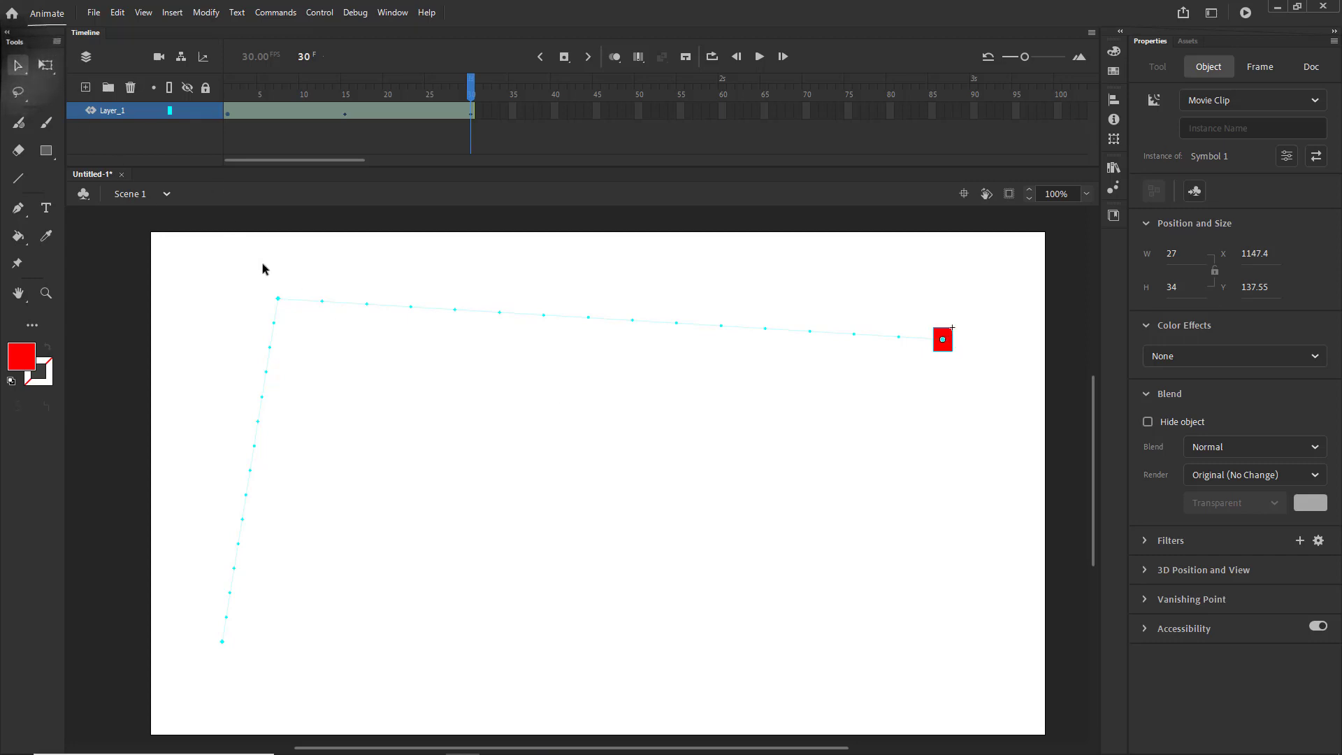
{"action": "key", "text": "ctrl+z"}
{"action": "key", "text": "ctrl+z"}
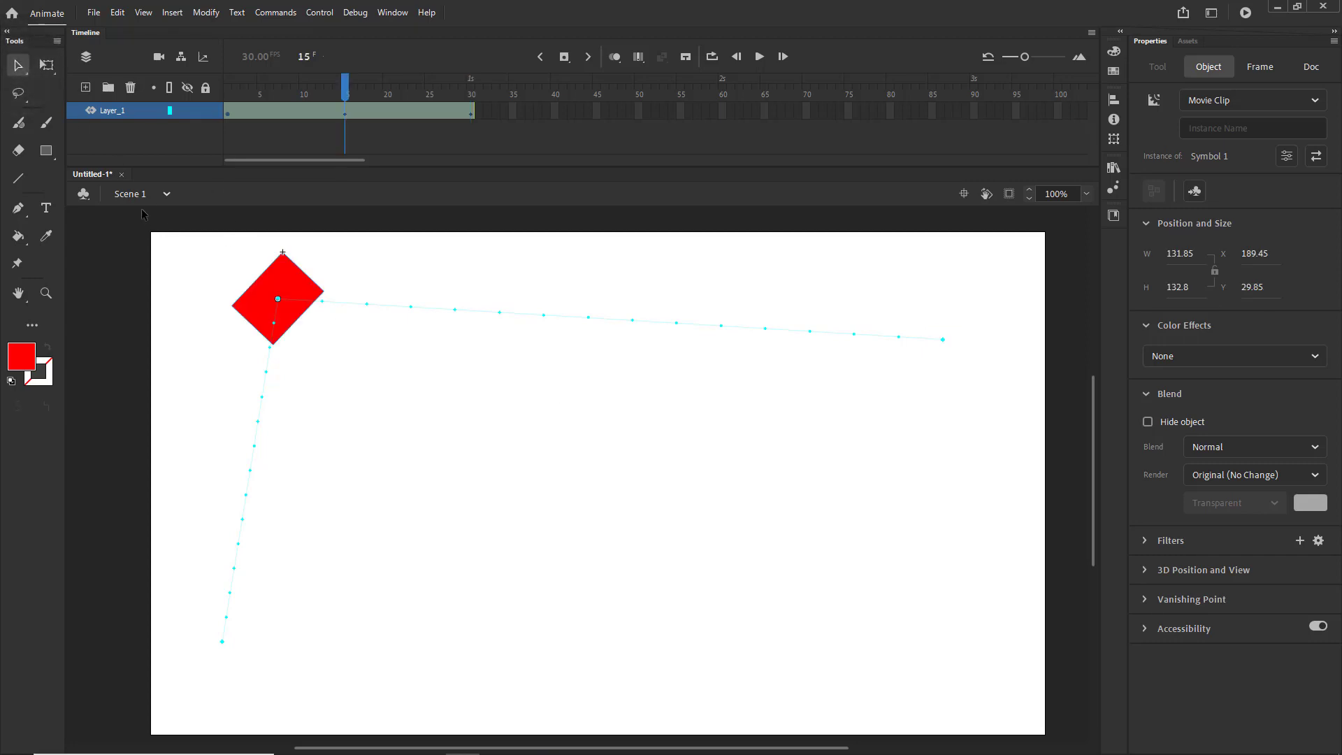
{"action": "left_click", "coordinate": [649, 580]}
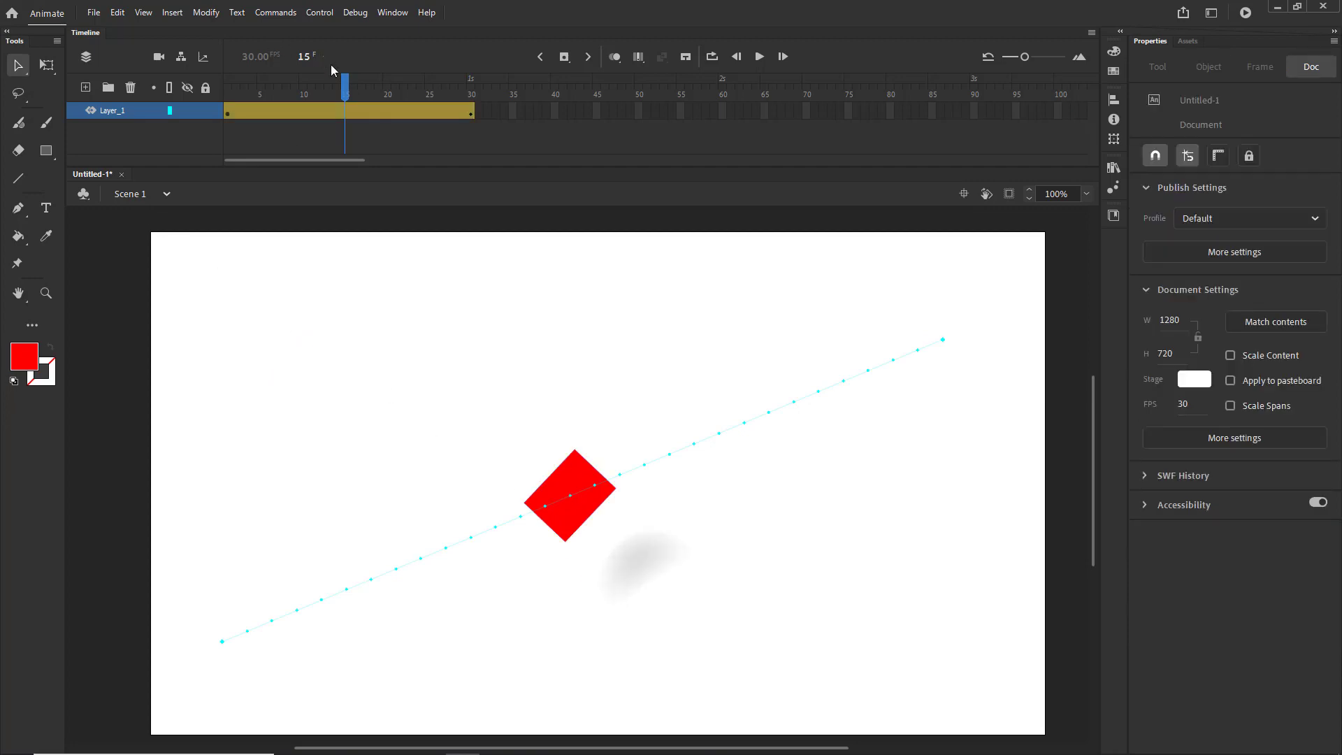
Bend the red rectangle's motion path upward into an arc starting from frame 1 and play the animation
{"action": "left_click_drag", "start_coordinate": [344, 80], "coordinate": [227, 80]}
{"action": "left_click_drag", "start_coordinate": [562, 505], "coordinate": [482, 380]}
{"action": "key", "text": "Return"}
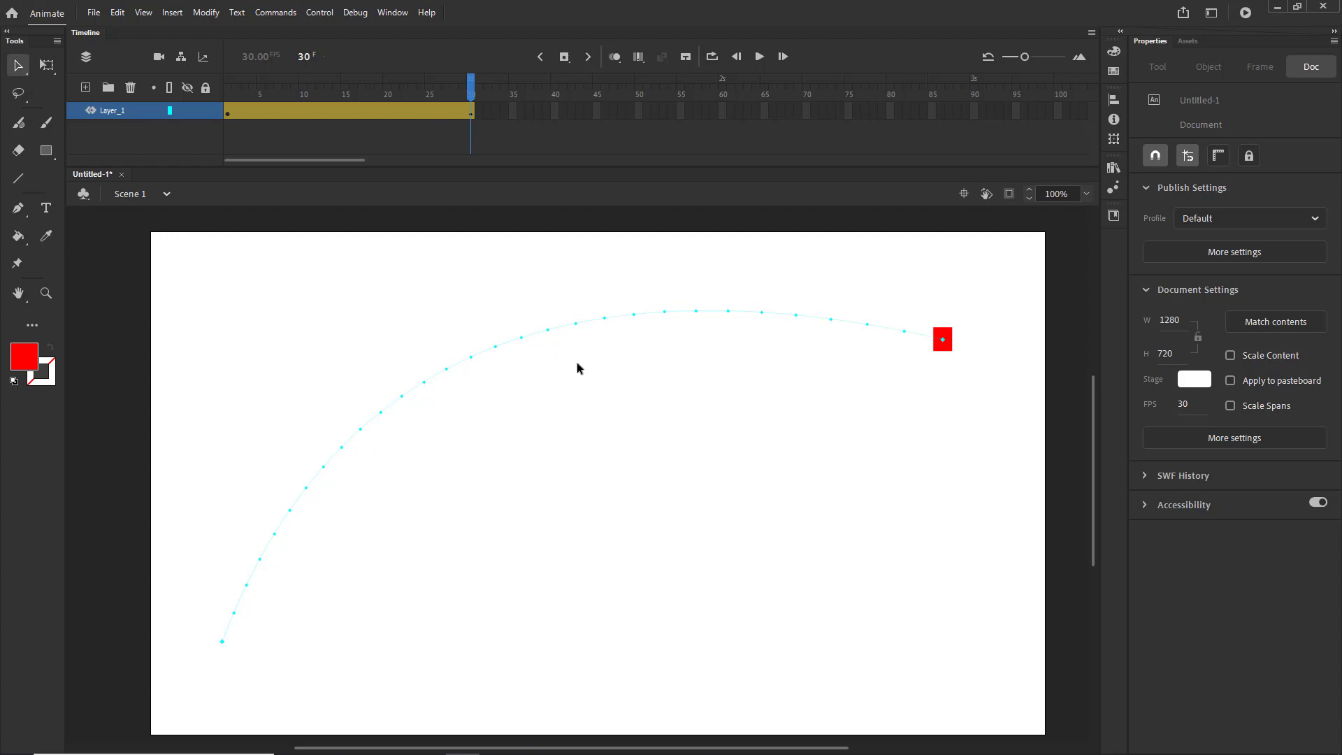
Rename the rectangle's layer as red_box and accept the adjusted layer name
{"action": "double_click", "coordinate": [116, 111]}
{"action": "type", "text": "red"}
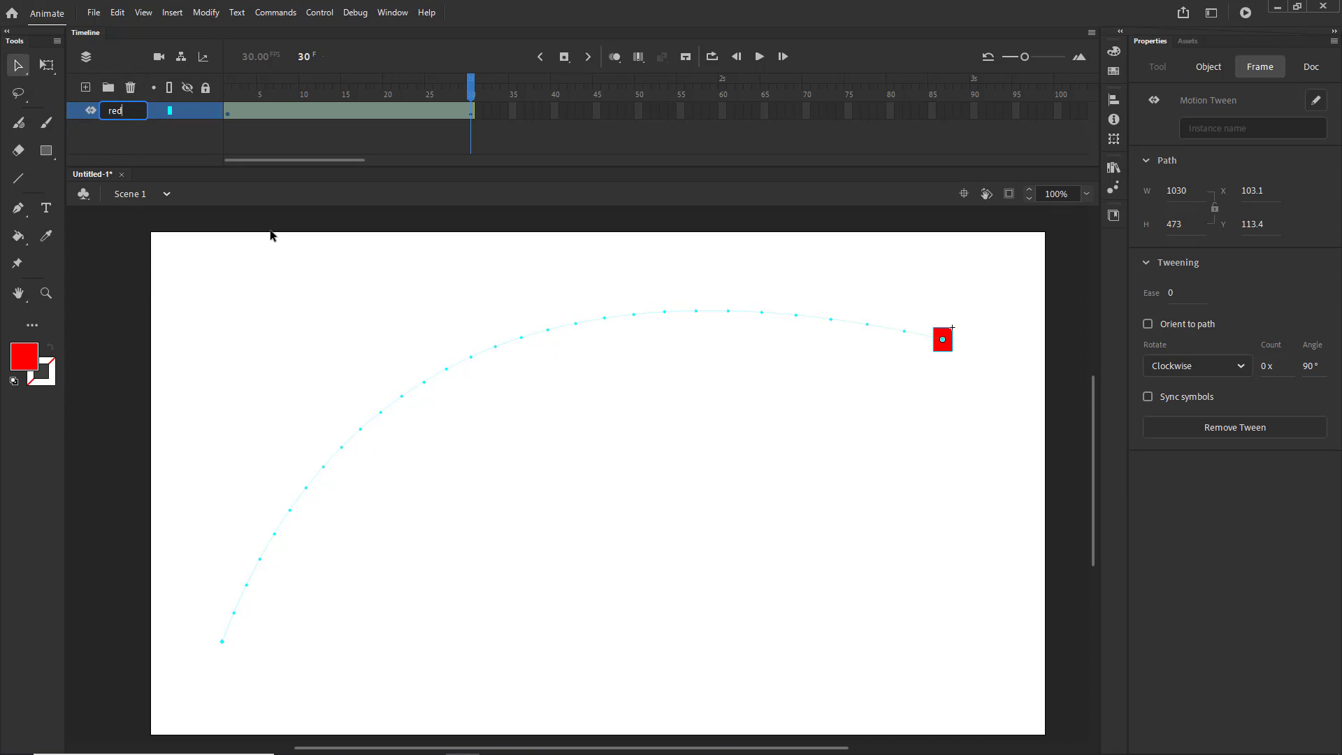
{"action": "type", "text": "box"}
{"action": "key", "text": "Return"}
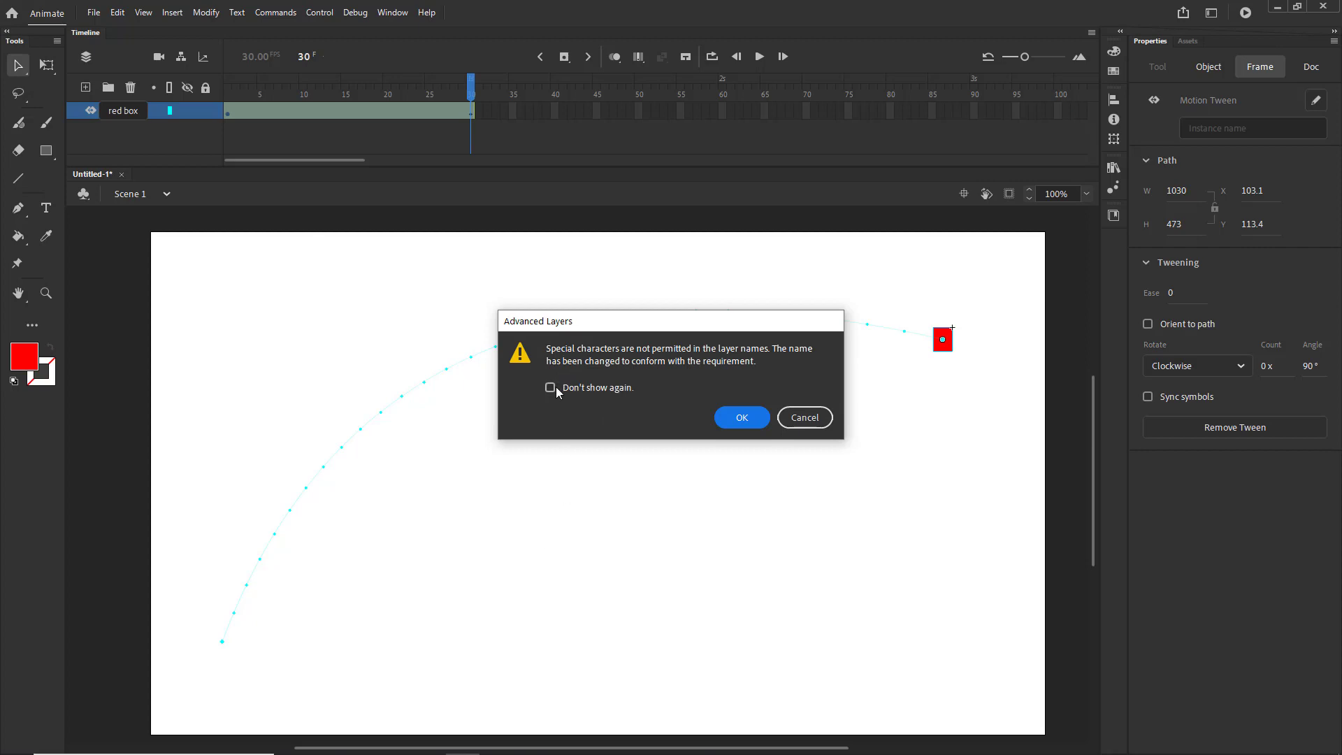
{"action": "left_click", "coordinate": [742, 418]}
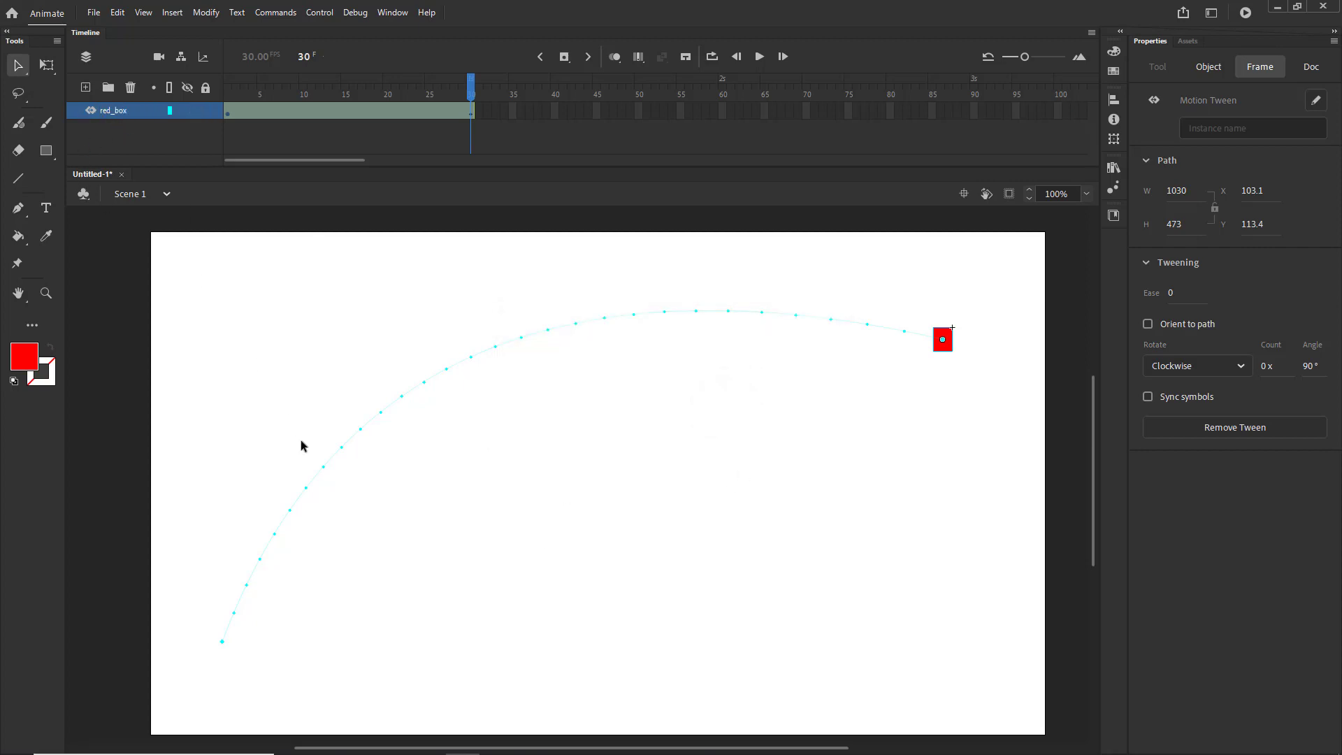
Add a new layer above red_box and name it blue_star
{"action": "left_click", "coordinate": [87, 90]}
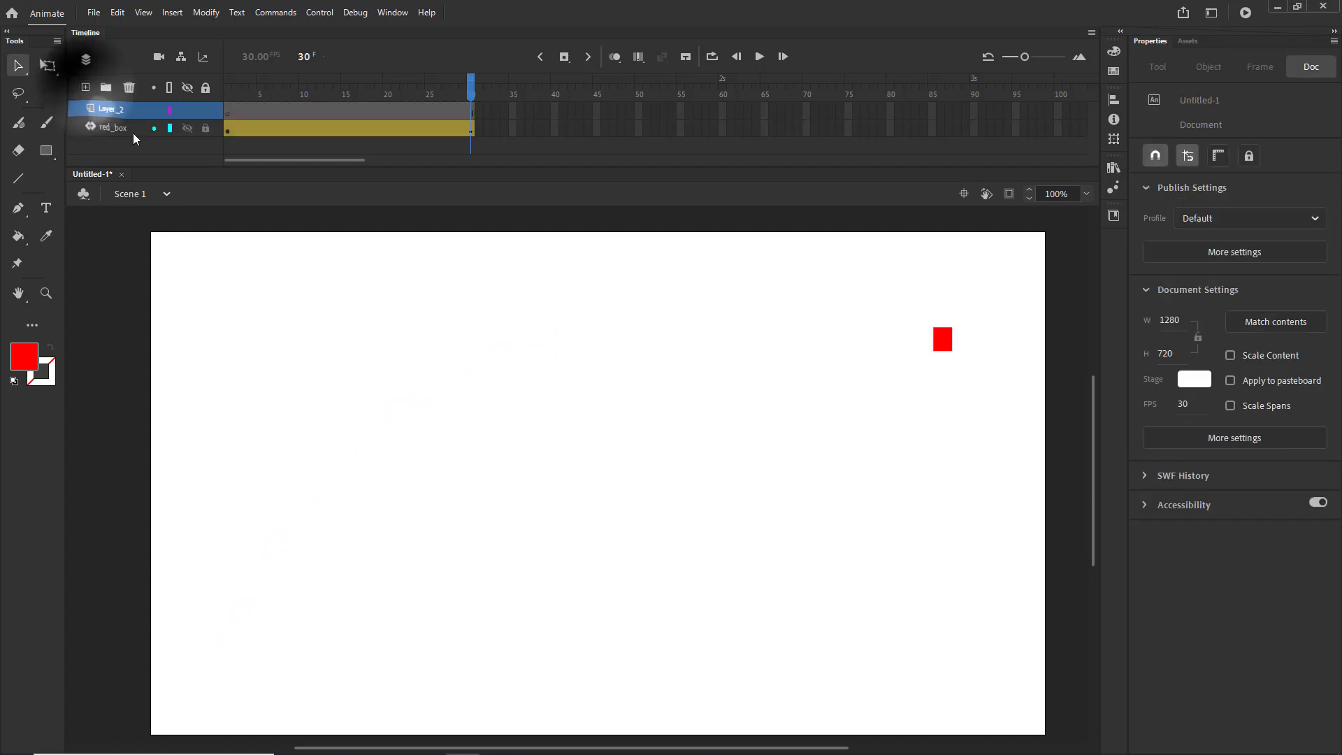
{"action": "left_click", "coordinate": [117, 116]}
{"action": "double_click", "coordinate": [116, 114]}
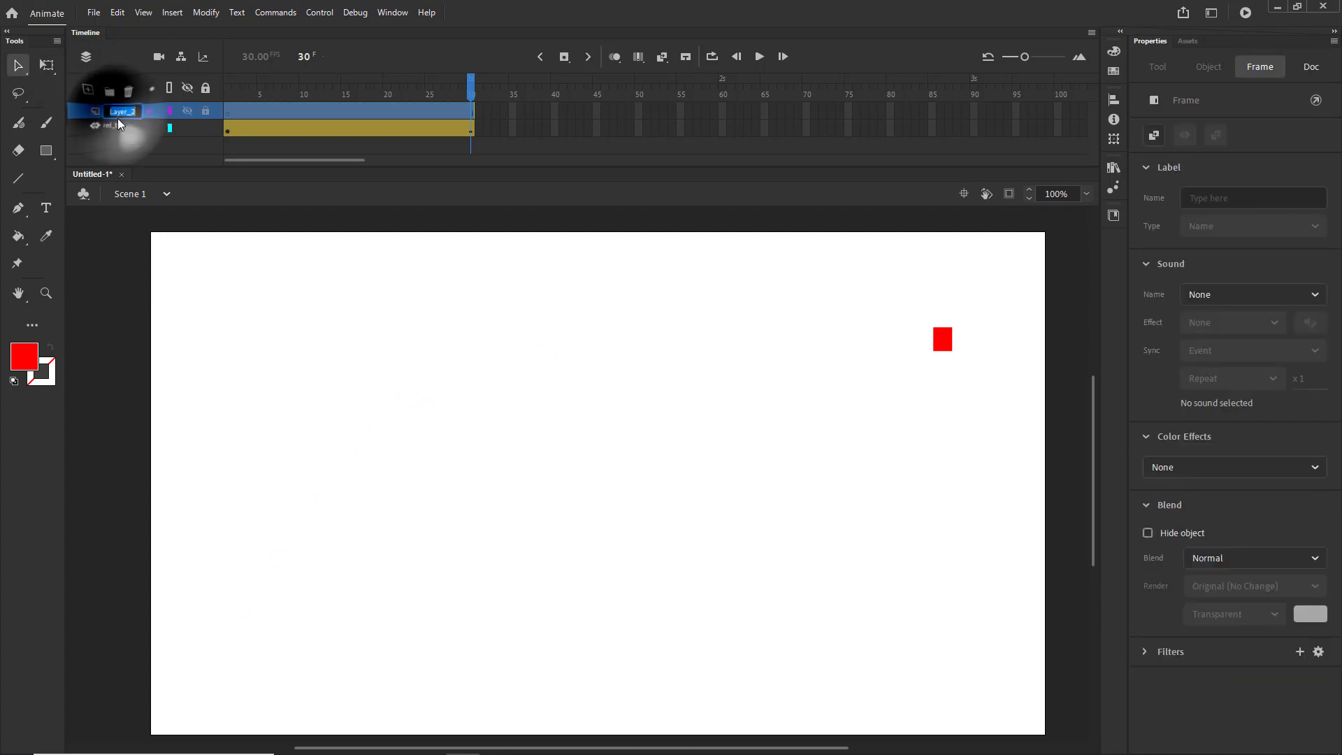
{"action": "type", "text": "blue star"}
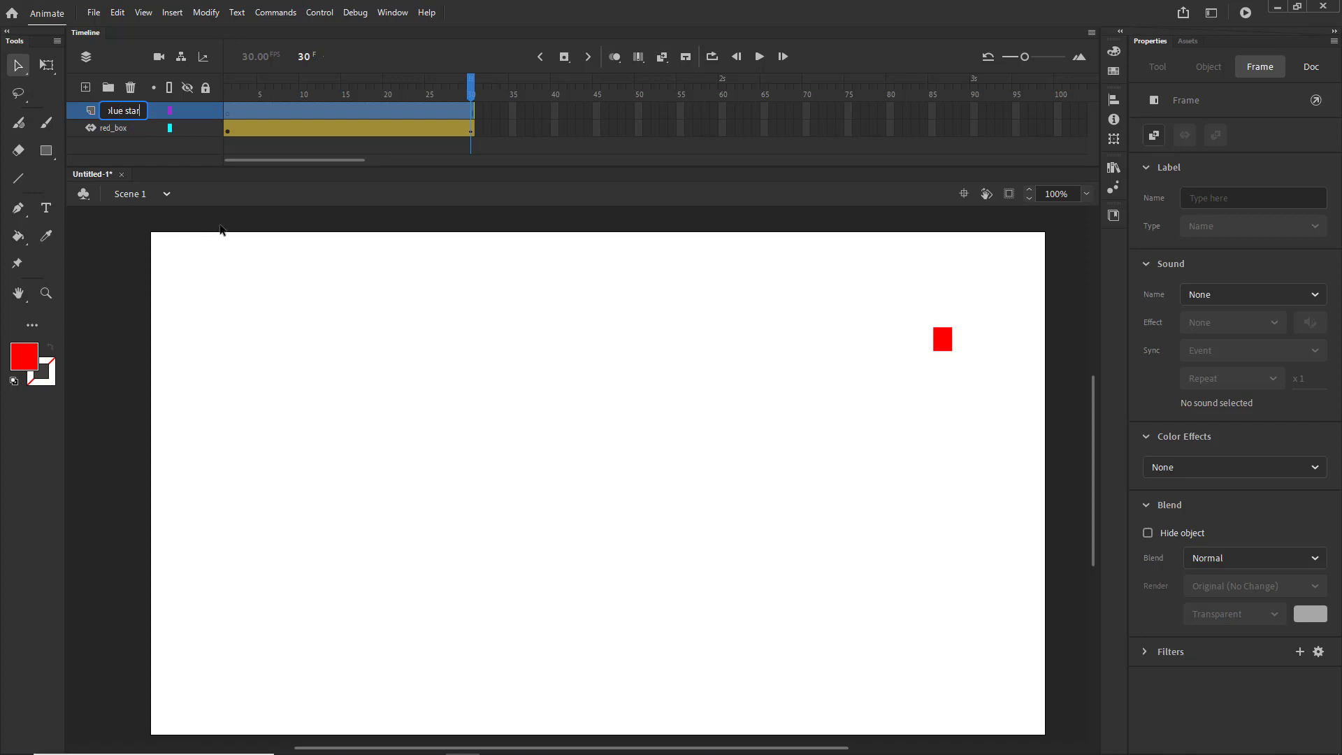
{"action": "key", "text": "Return"}
Return to the start of the timeline and select frame 1 of the blue_star layer
{"action": "left_click_drag", "start_coordinate": [475, 87], "coordinate": [228, 87]}
{"action": "left_click", "coordinate": [246, 142]}
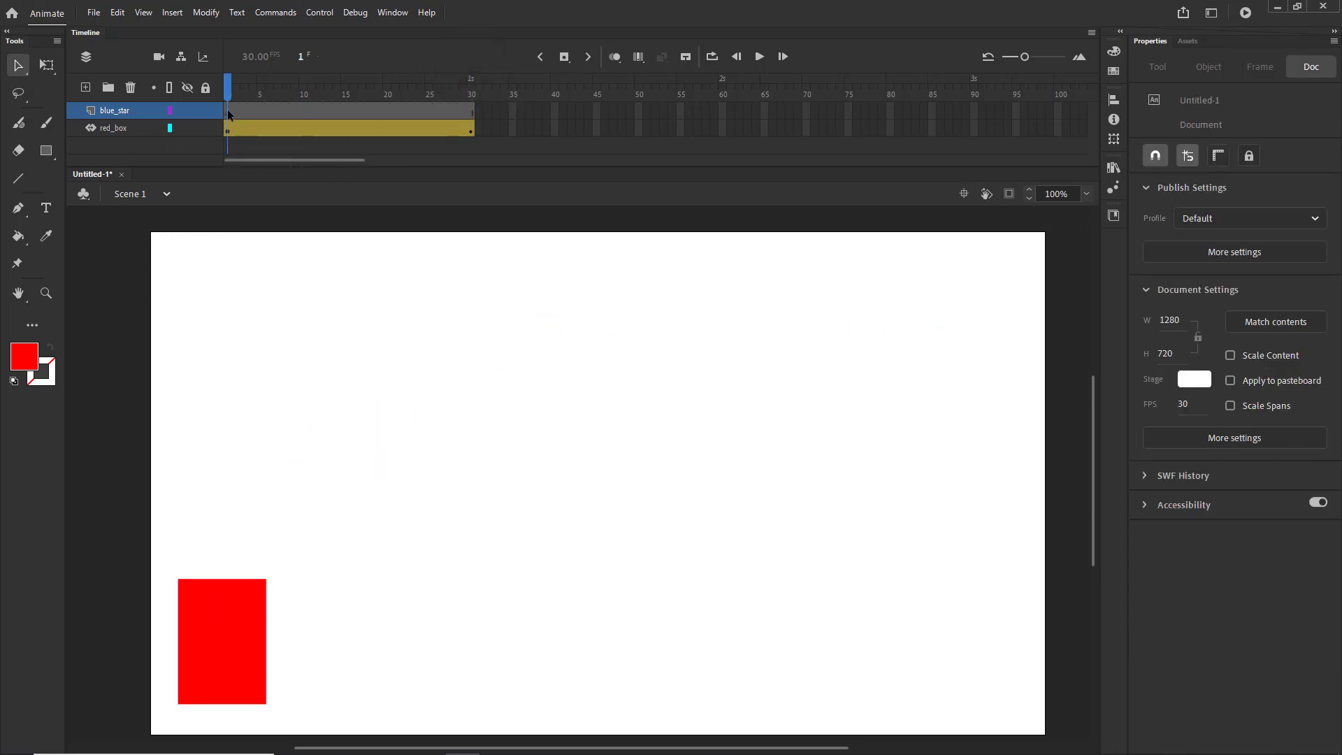
{"action": "left_click", "coordinate": [235, 130]}
{"action": "left_click", "coordinate": [249, 116]}
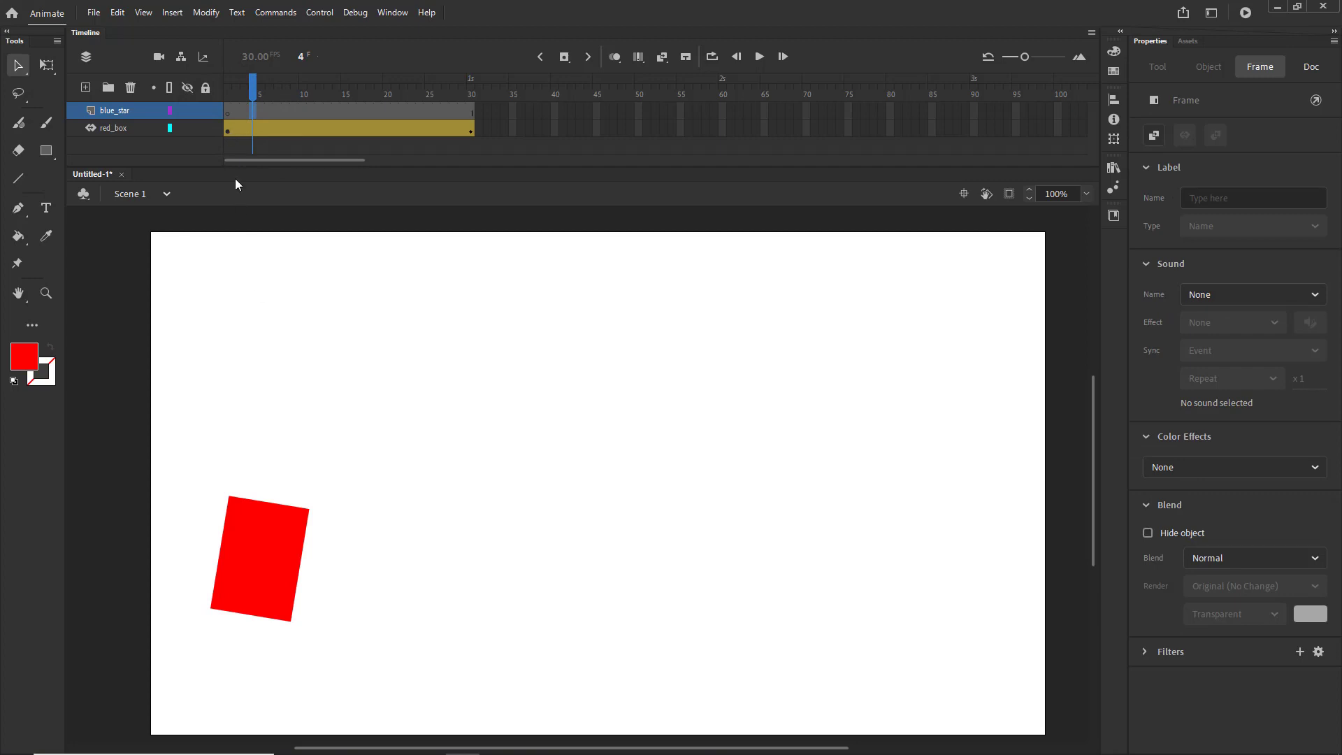
{"action": "left_click", "coordinate": [228, 116]}
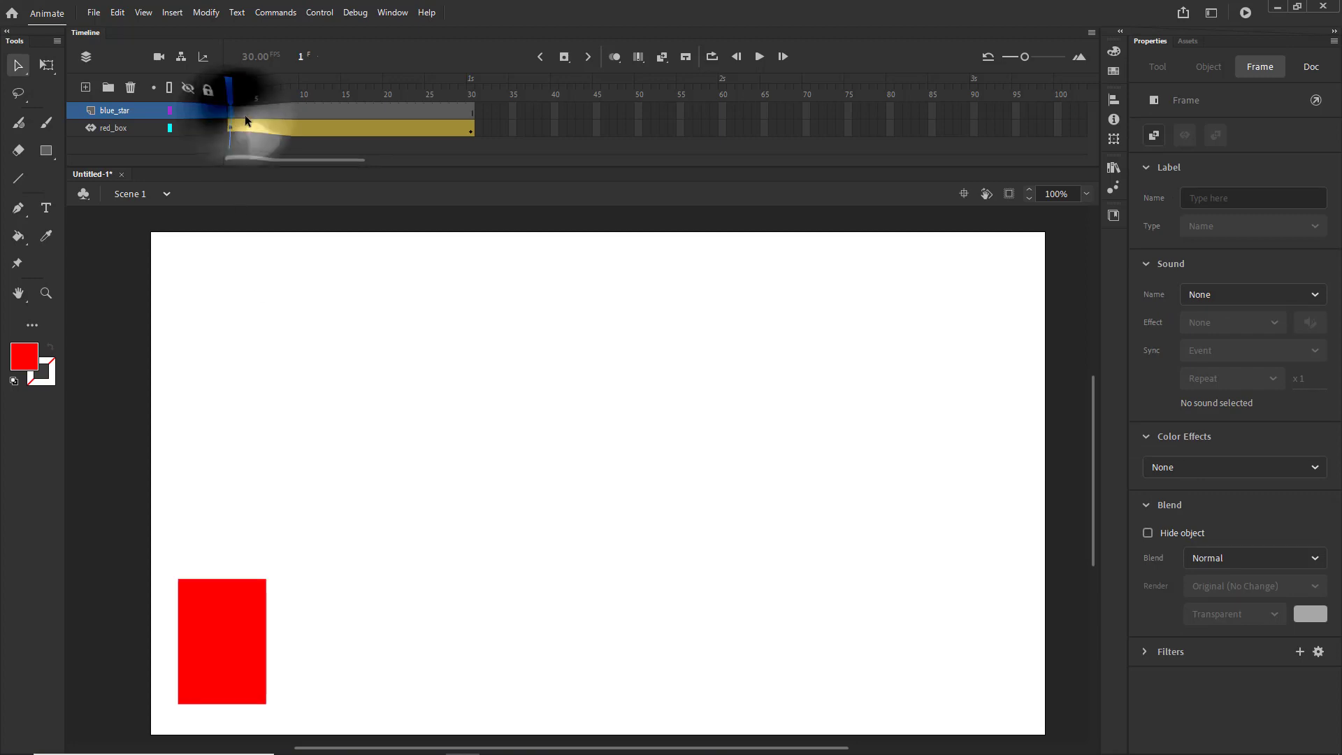
{"action": "left_click", "coordinate": [245, 114]}
{"action": "left_click", "coordinate": [228, 116]}
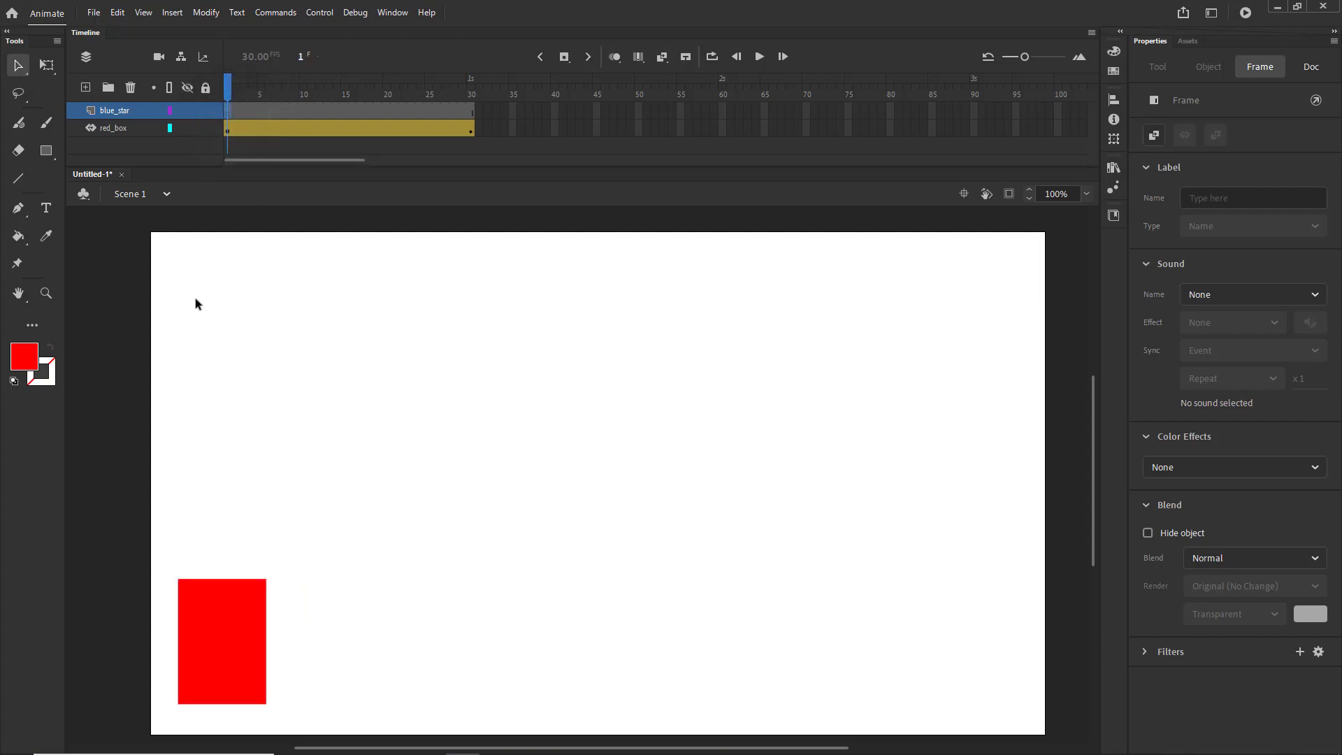
Draw a blue five-pointed star about 165 x 157 px in the stage's lower-right area with the PolyStar Tool's star style
{"action": "left_click", "coordinate": [48, 151]}
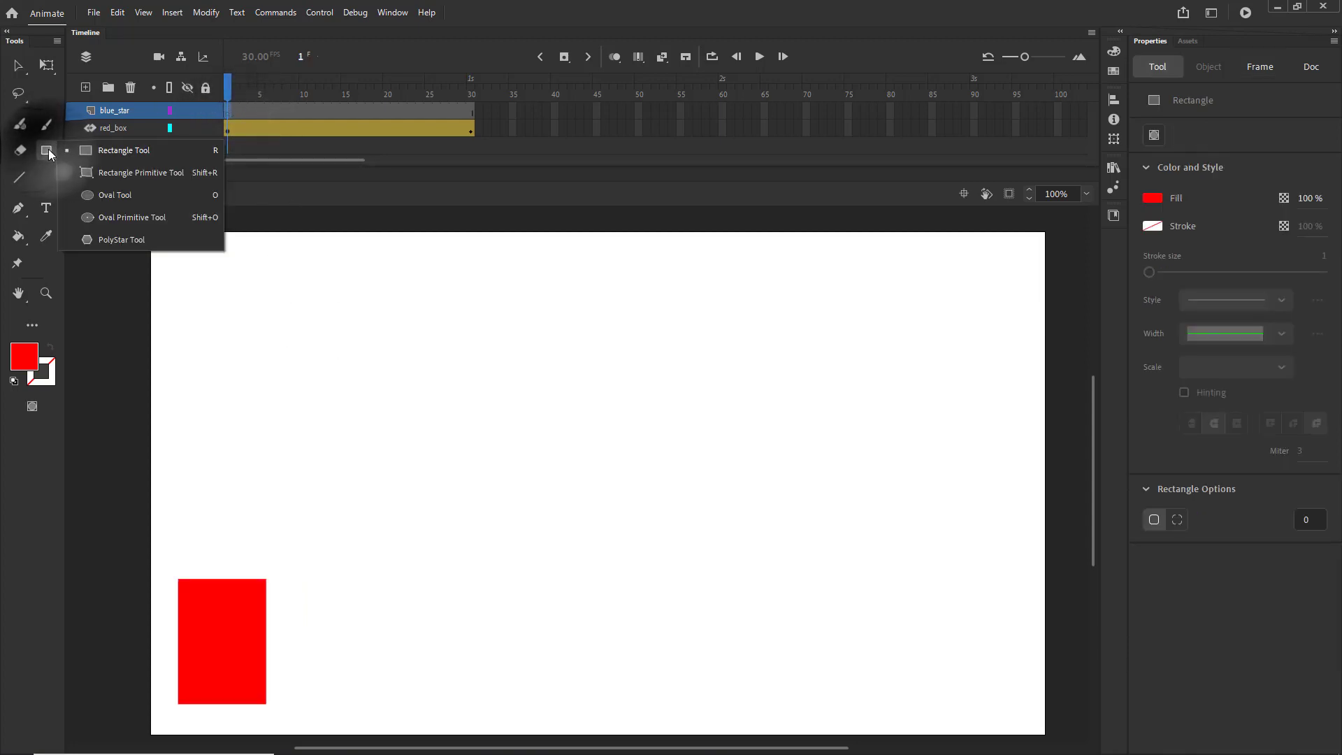
{"action": "left_click", "coordinate": [121, 240]}
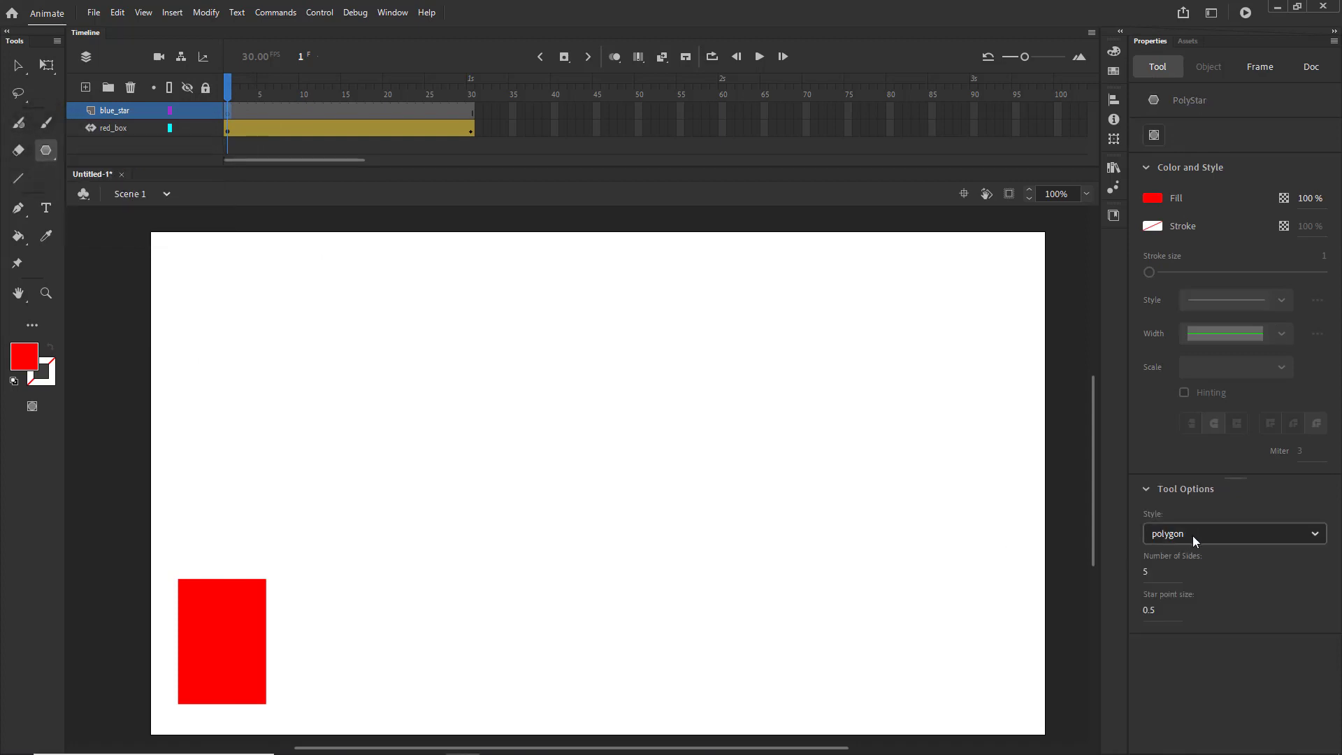
{"action": "left_click", "coordinate": [1185, 530]}
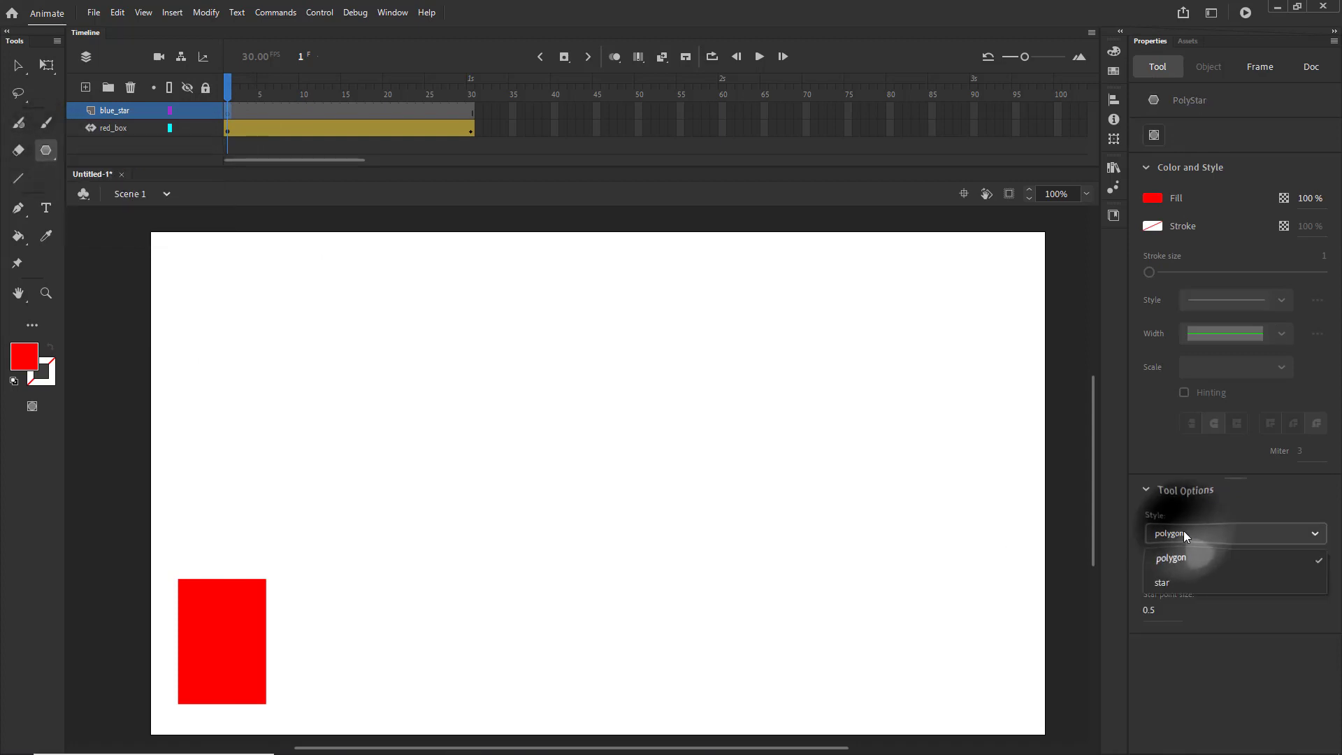
{"action": "left_click", "coordinate": [1168, 596]}
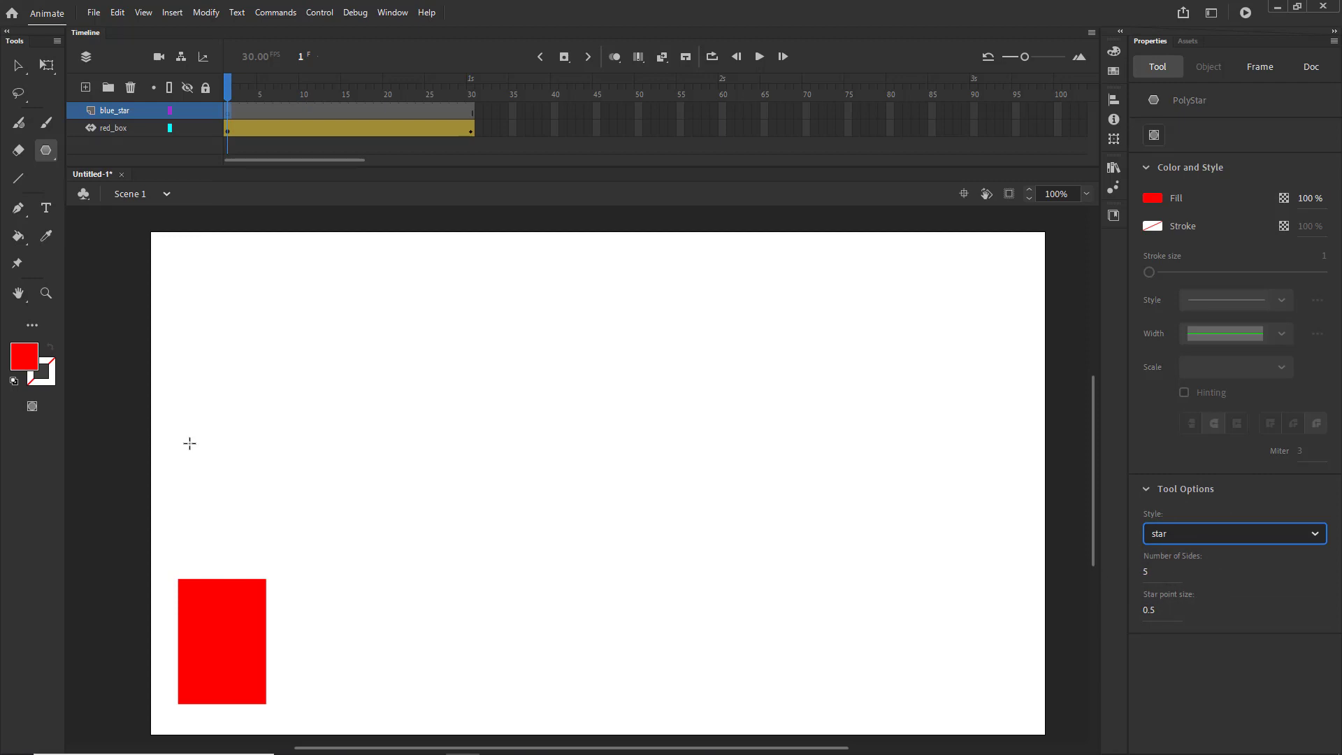
{"action": "left_click", "coordinate": [30, 371]}
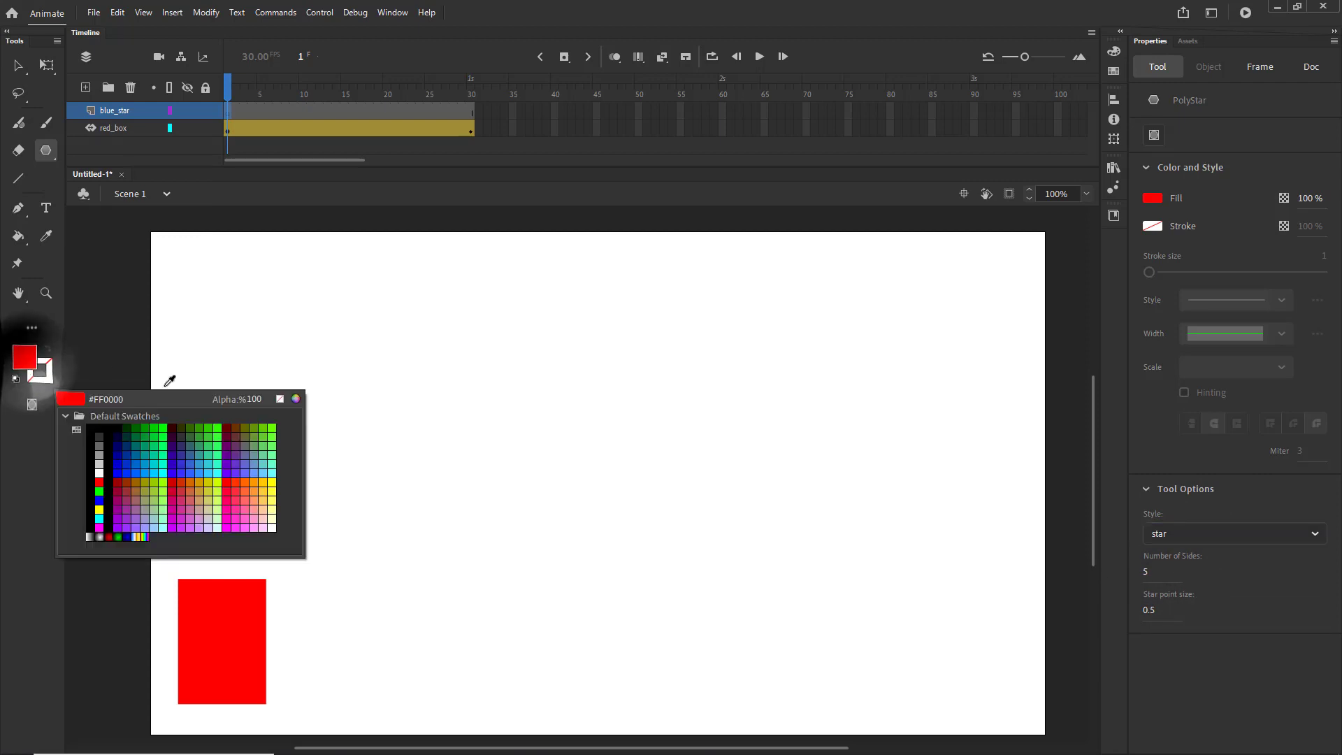
{"action": "left_click", "coordinate": [97, 514]}
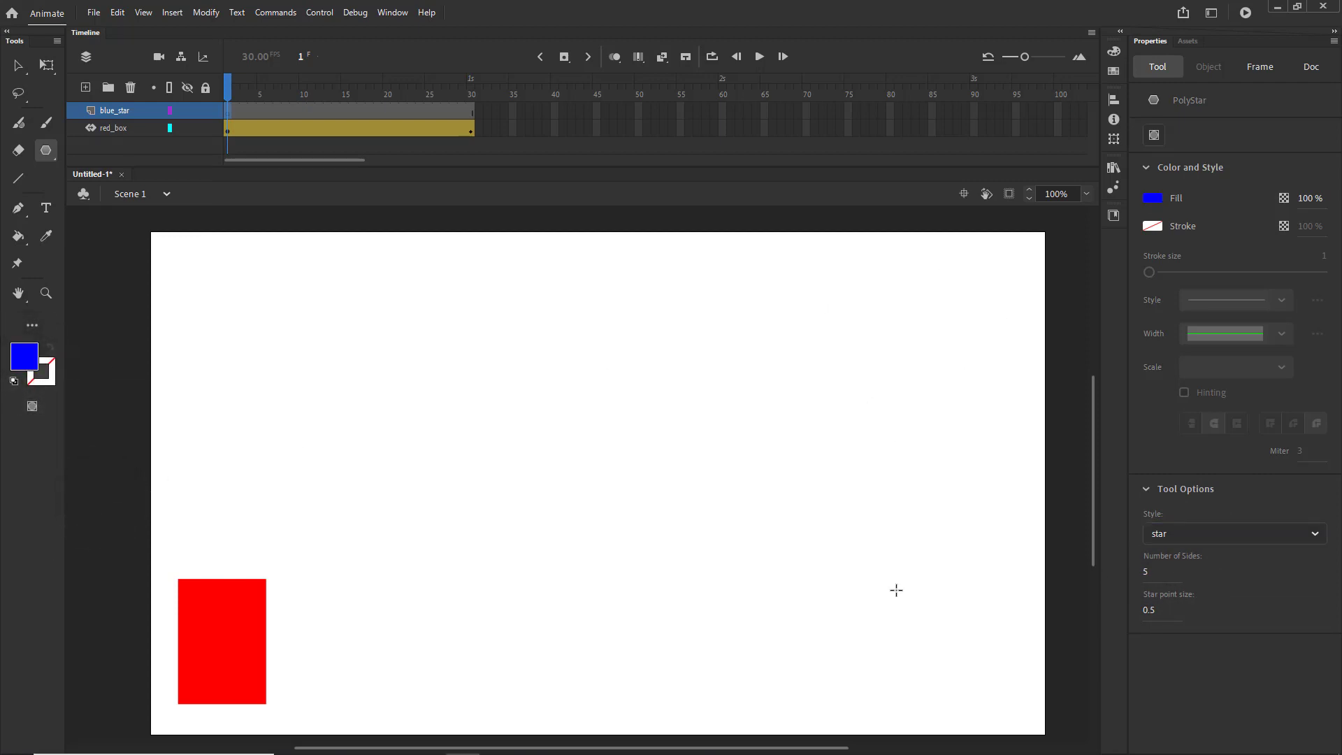
{"action": "left_click_drag", "start_coordinate": [864, 664], "coordinate": [865, 611]}
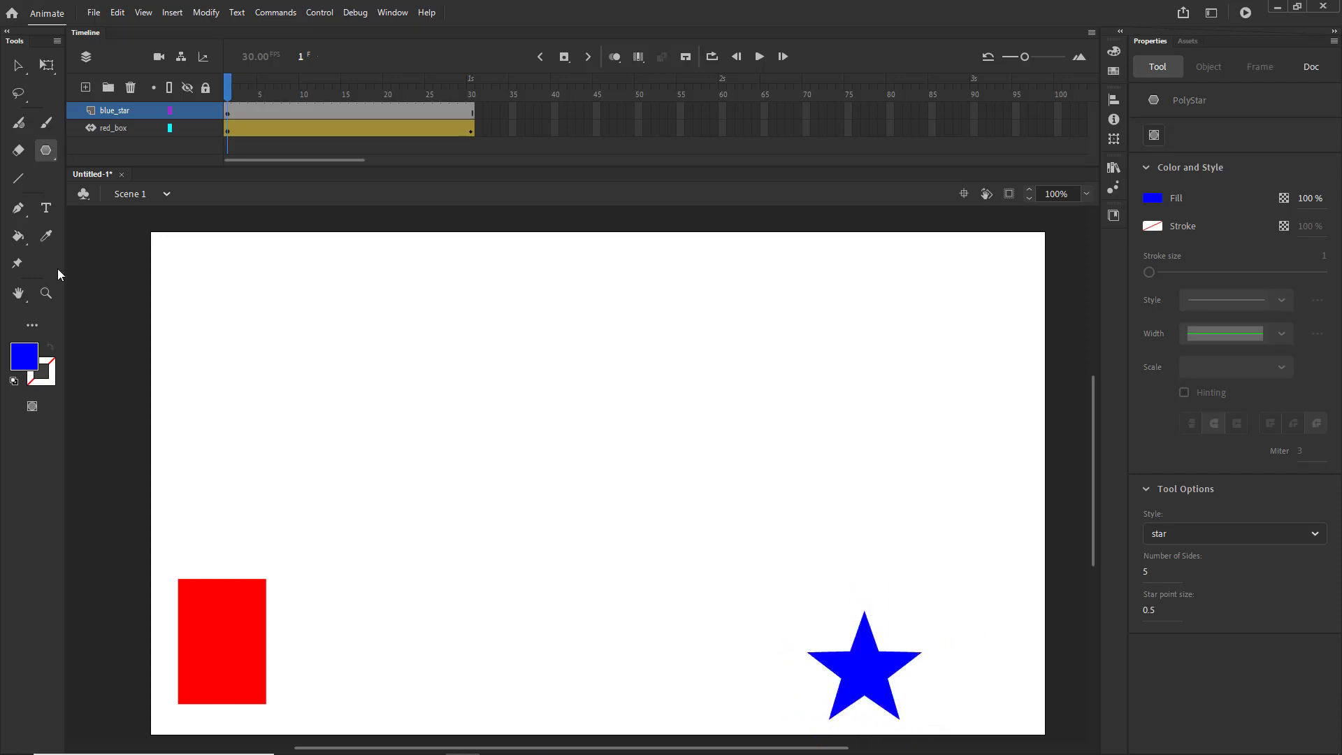
Create a motion tween on the blue_star layer, move the star to the stage's upper-left corner at frame 1, and play the timeline
{"action": "left_click", "coordinate": [18, 65]}
{"action": "right_click", "coordinate": [228, 115]}
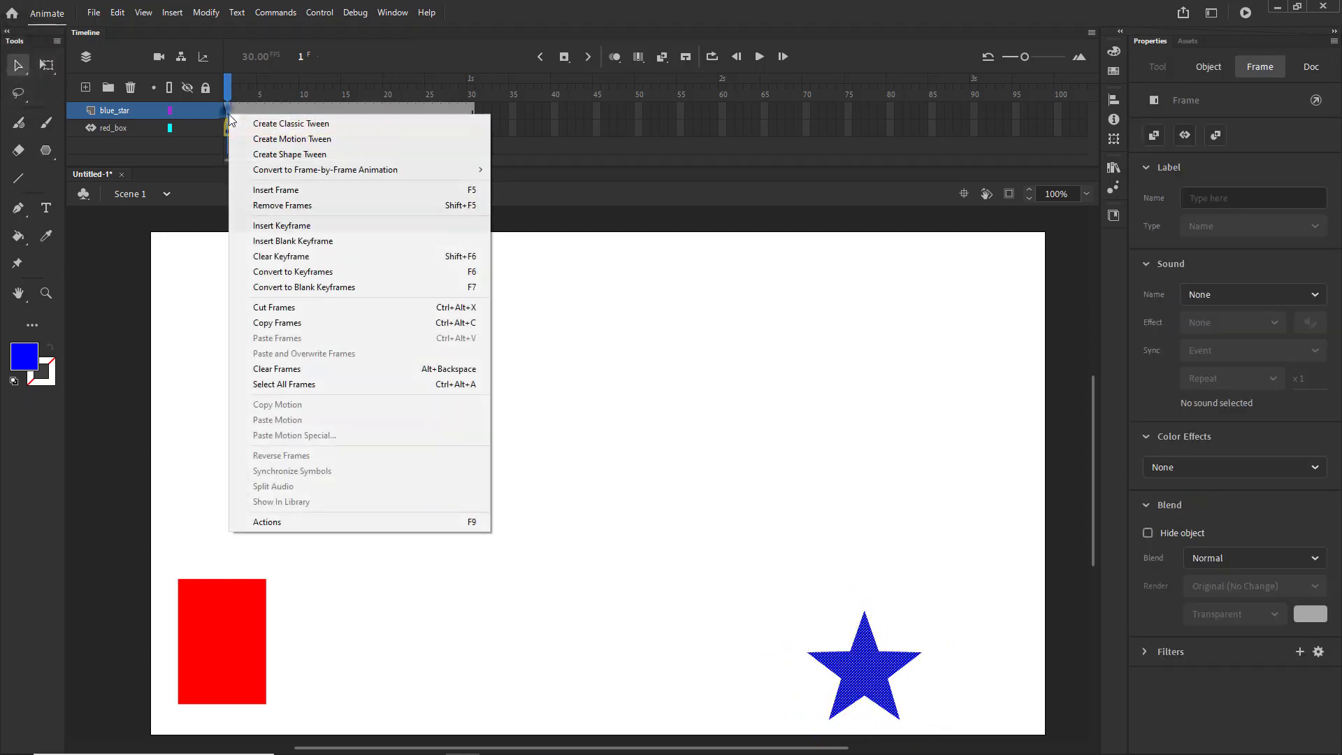
{"action": "left_click", "coordinate": [307, 138]}
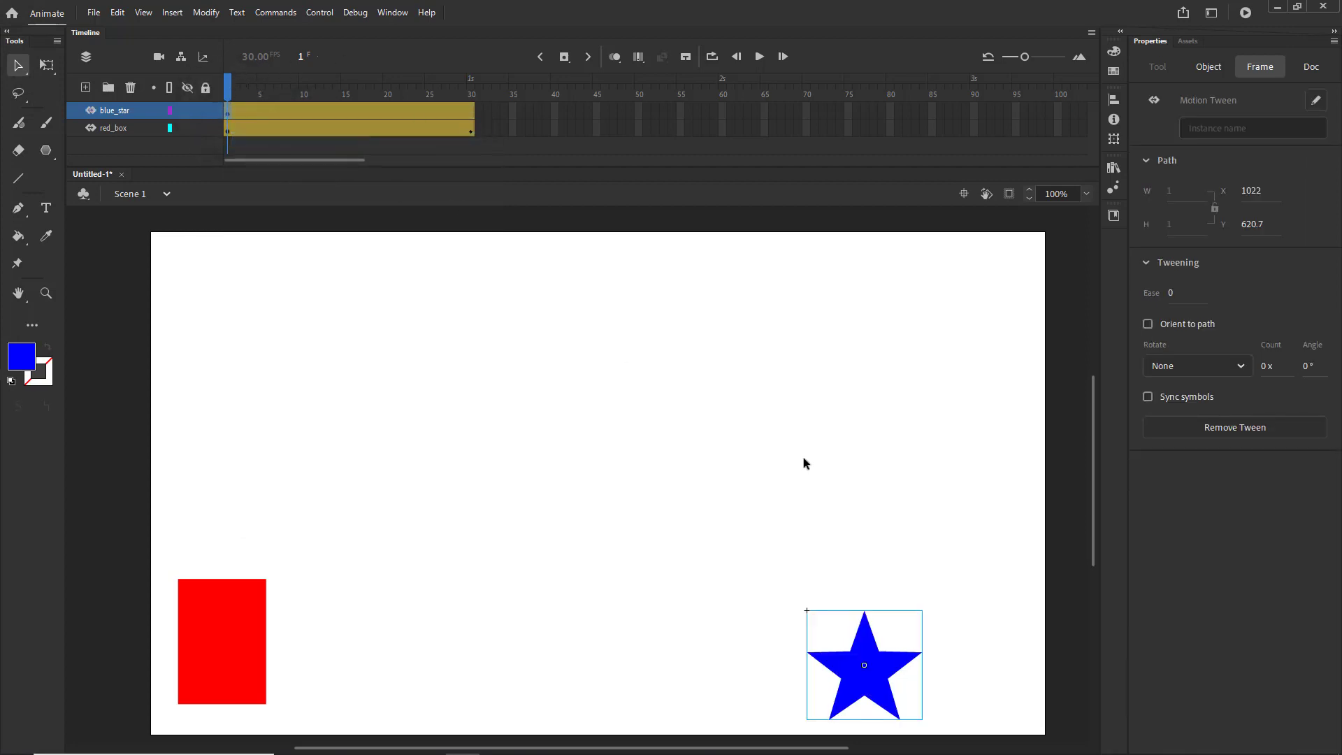
{"action": "left_click_drag", "start_coordinate": [867, 650], "coordinate": [225, 279]}
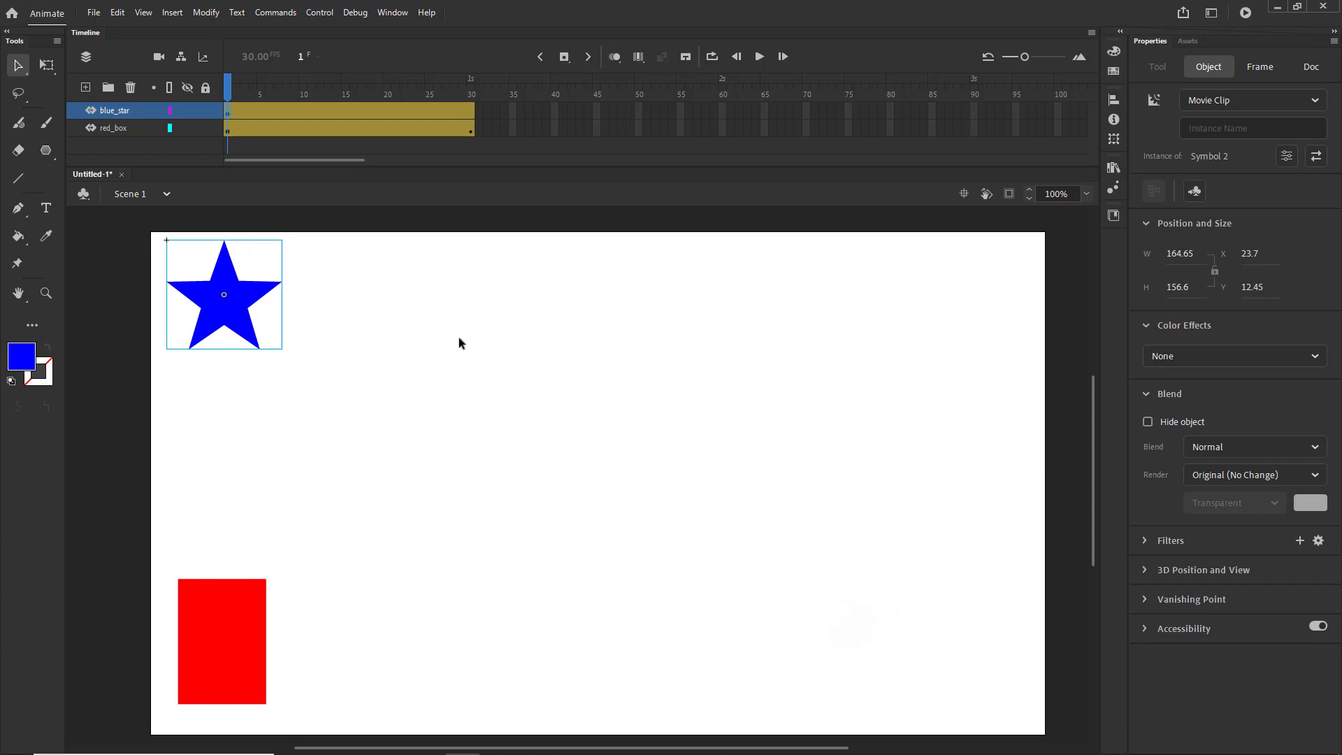
{"action": "key", "text": "Return"}
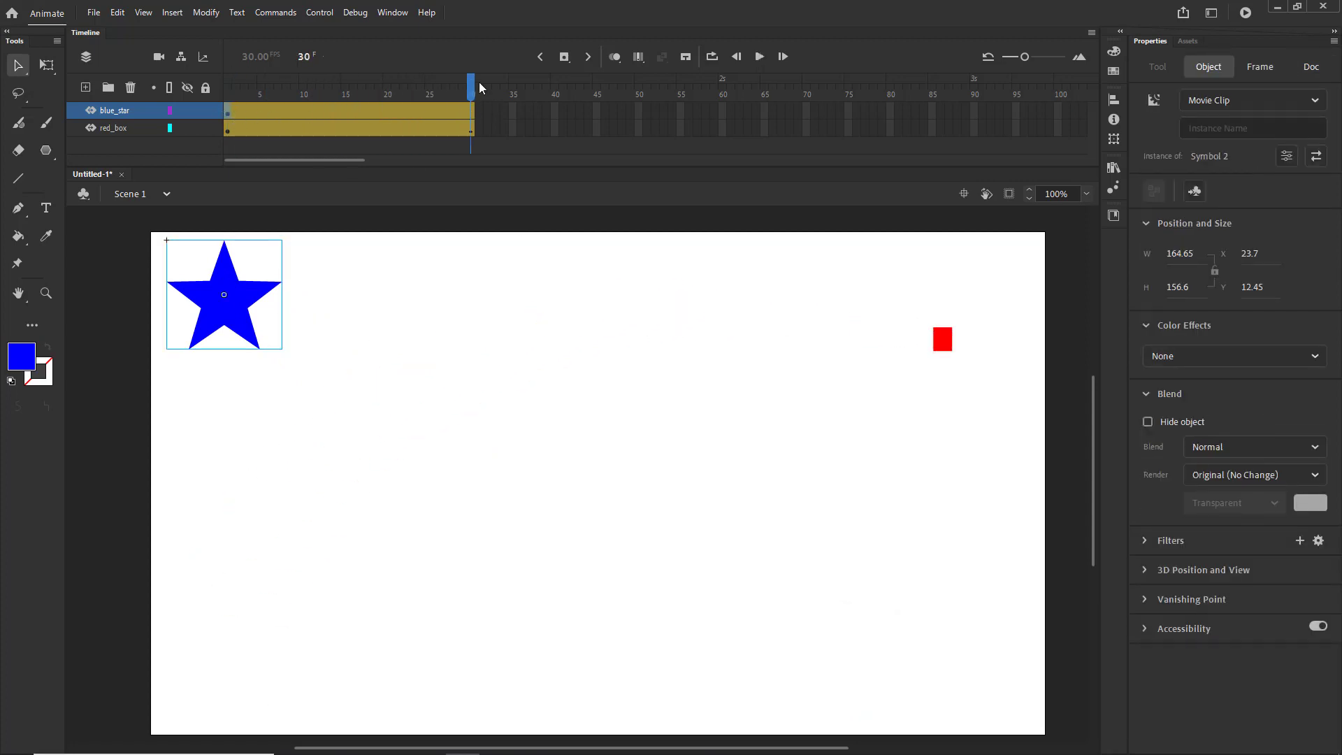
At frame 30, move the star to the stage's lower-right corner, bend its motion path upward into an arc, and play the animation
{"action": "mouse_move", "coordinate": [480, 87]}
{"action": "left_mouse_down"}
{"action": "mouse_move", "coordinate": [439, 86]}
{"action": "mouse_move", "coordinate": [471, 85]}
{"action": "left_mouse_up"}
{"action": "left_click_drag", "start_coordinate": [224, 295], "coordinate": [963, 655]}
{"action": "left_click_drag", "start_coordinate": [560, 458], "coordinate": [665, 401]}
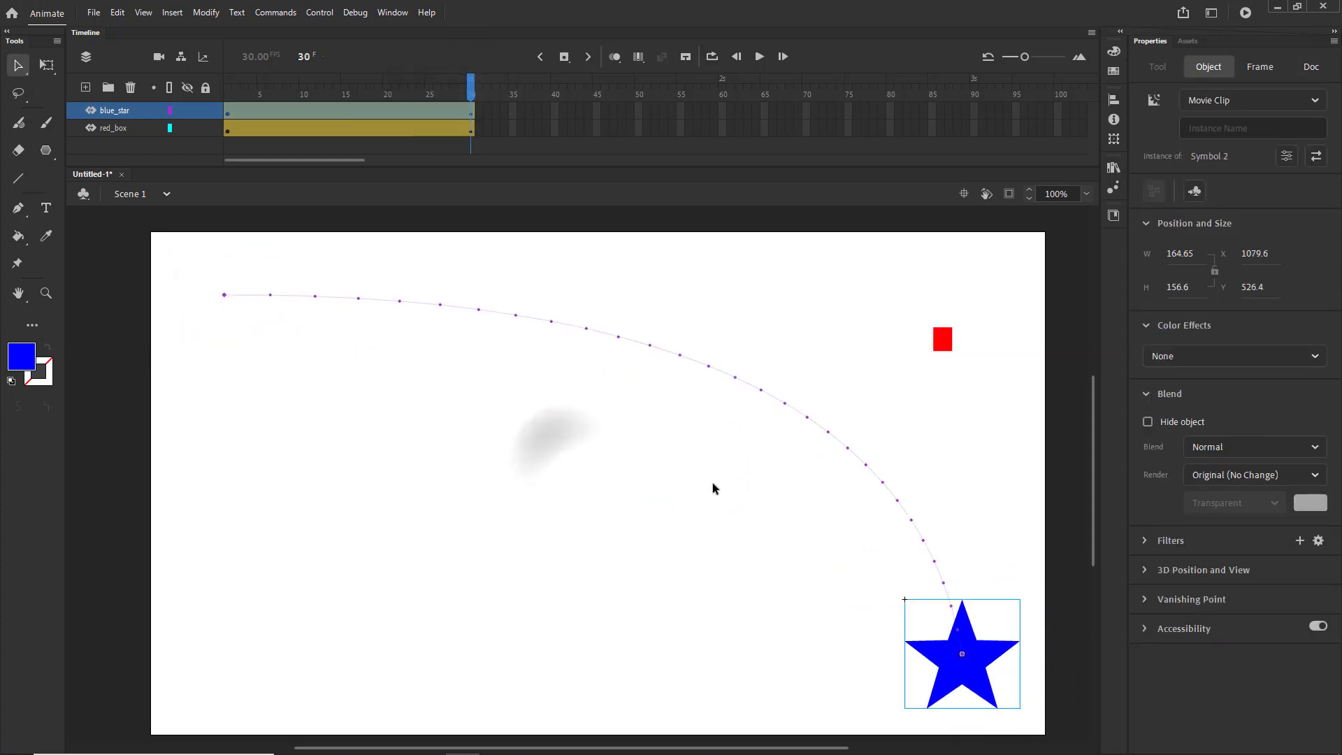
{"action": "key", "text": "Return"}
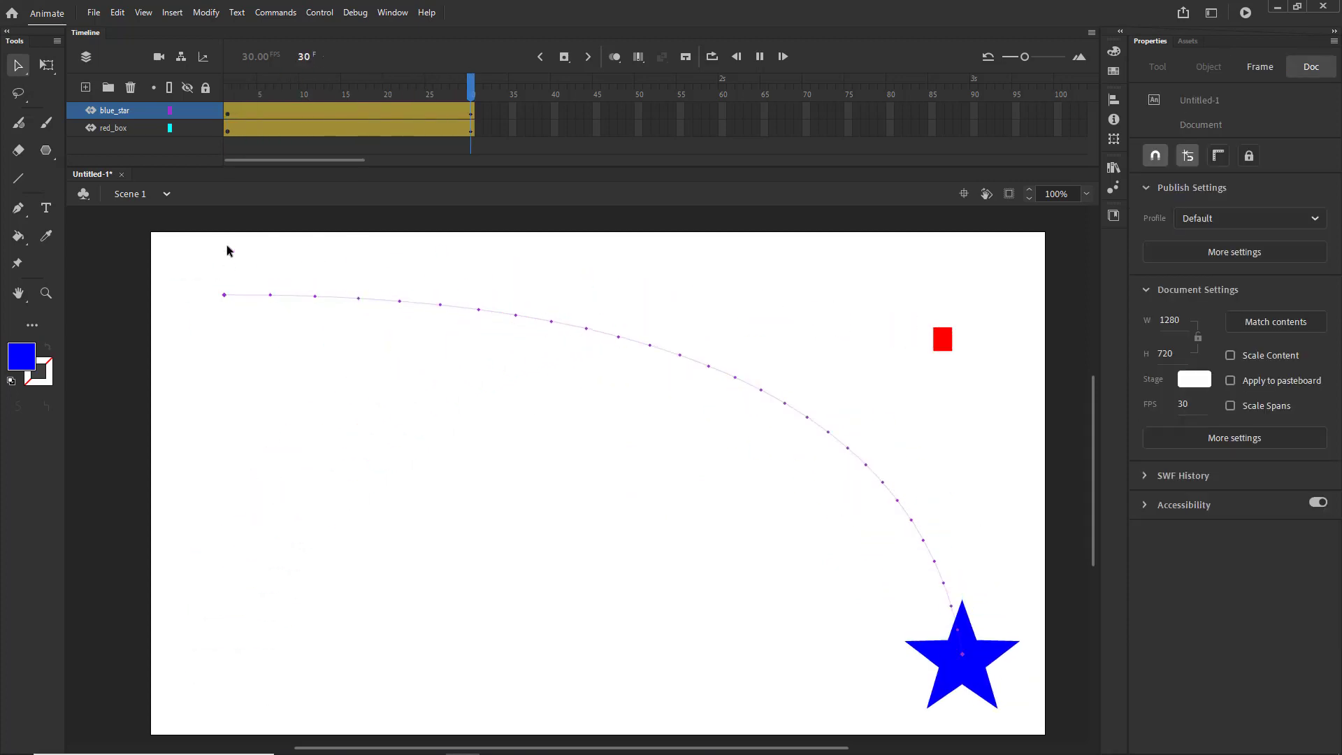
{"action": "left_click", "coordinate": [228, 90]}
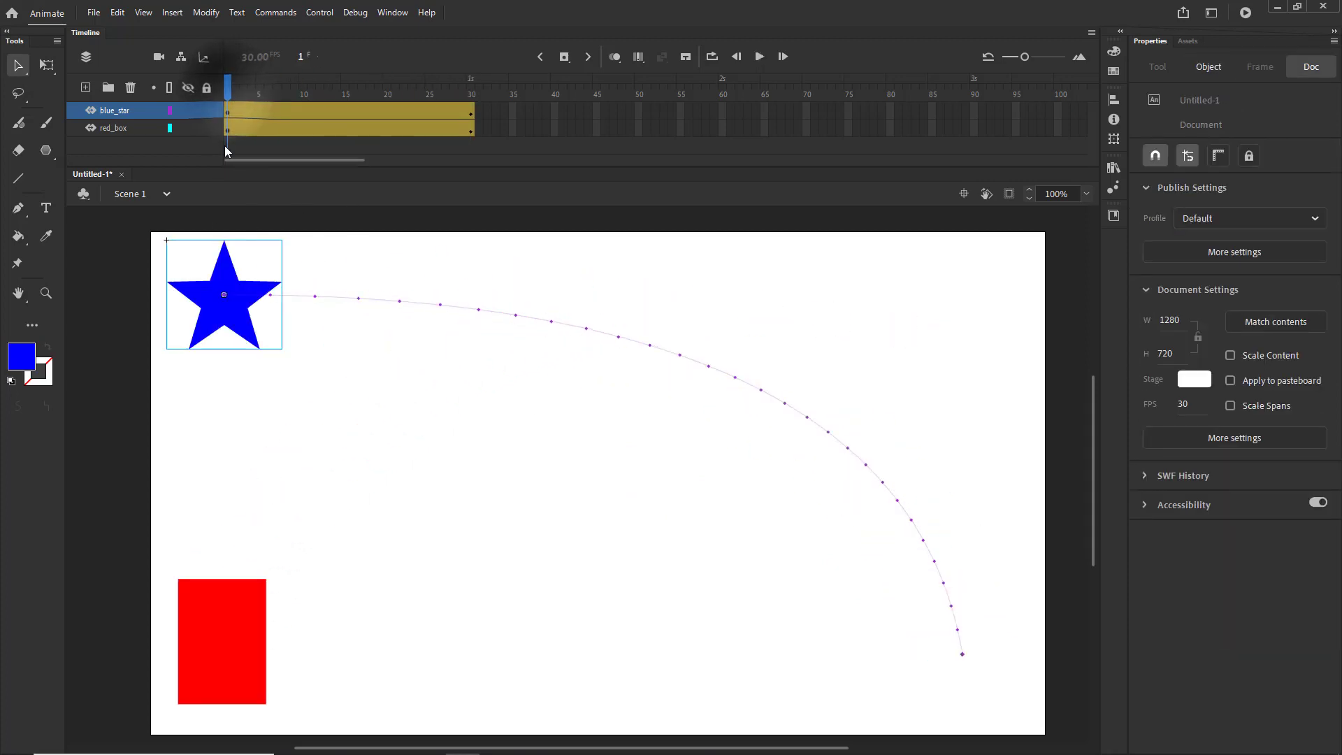
{"action": "key", "text": "Return"}
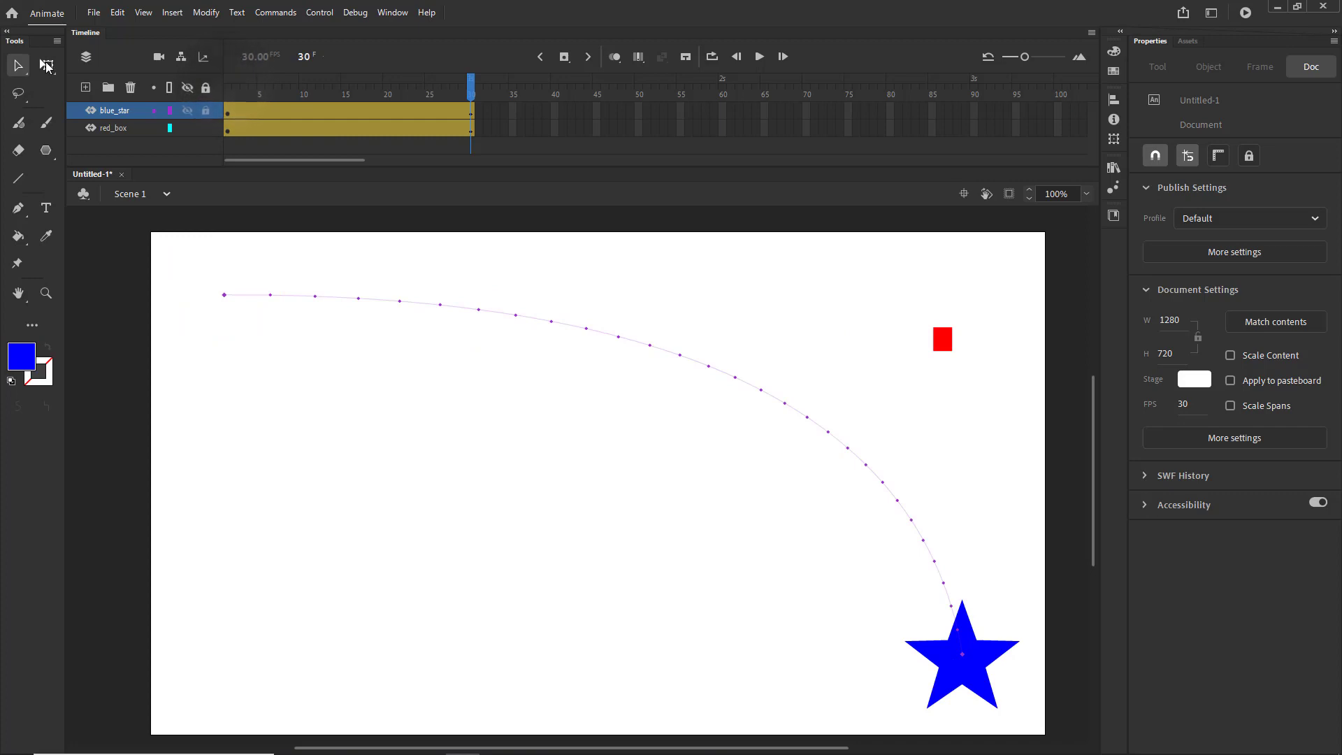
At frame 30, enlarge the star with Free Transform to about 383 x 365 px and keep it inside the stage's lower-right area
{"action": "left_click", "coordinate": [944, 647]}
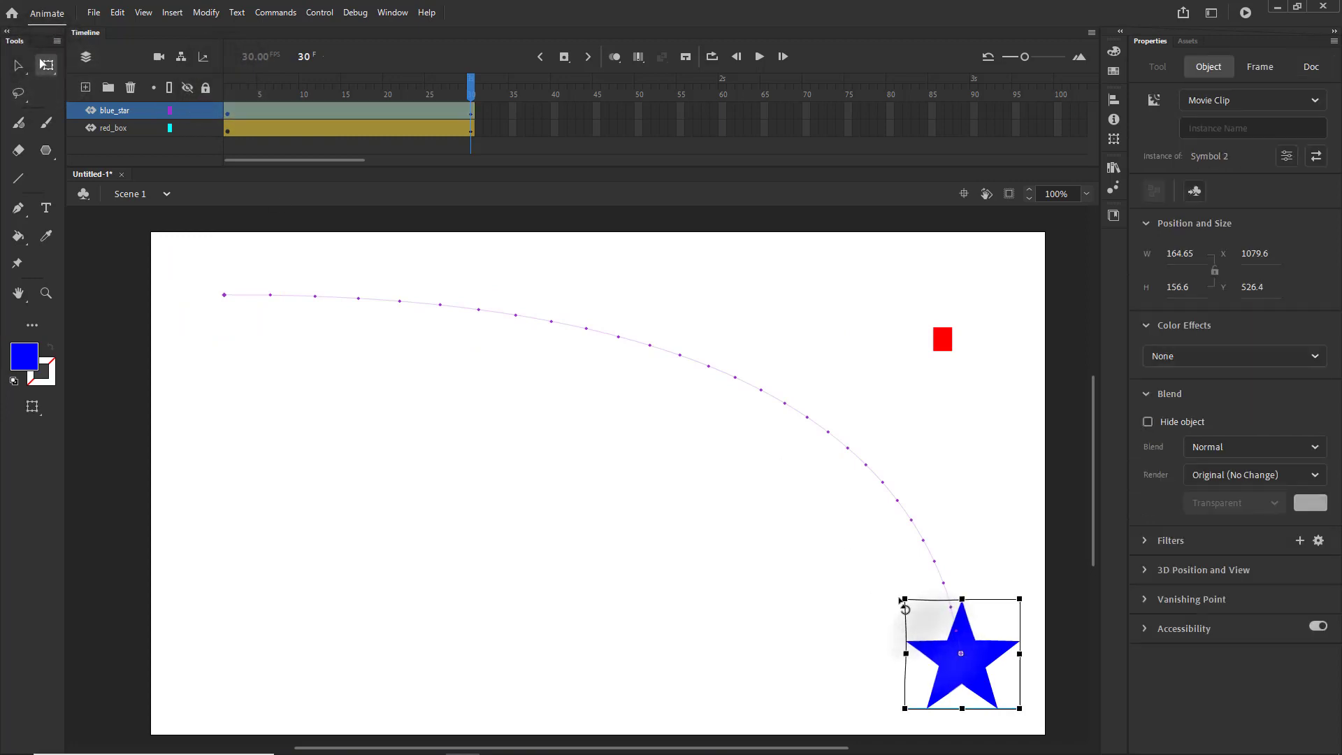
{"action": "left_click_drag", "start_coordinate": [907, 601], "coordinate": [809, 529]}
{"action": "left_click_drag", "start_coordinate": [983, 610], "coordinate": [909, 556]}
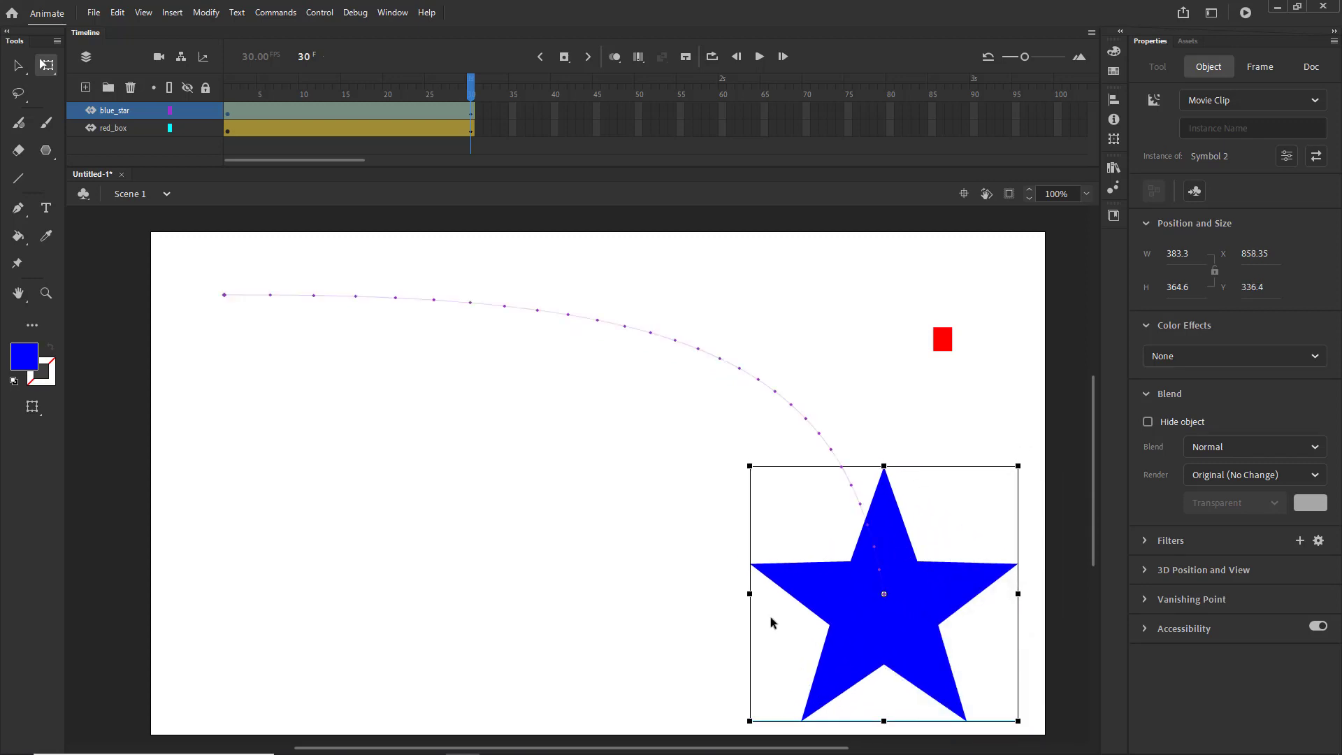
Set the blue_star tween's rotation to clockwise with a count of 2 and play the animation
{"action": "left_click", "coordinate": [228, 90]}
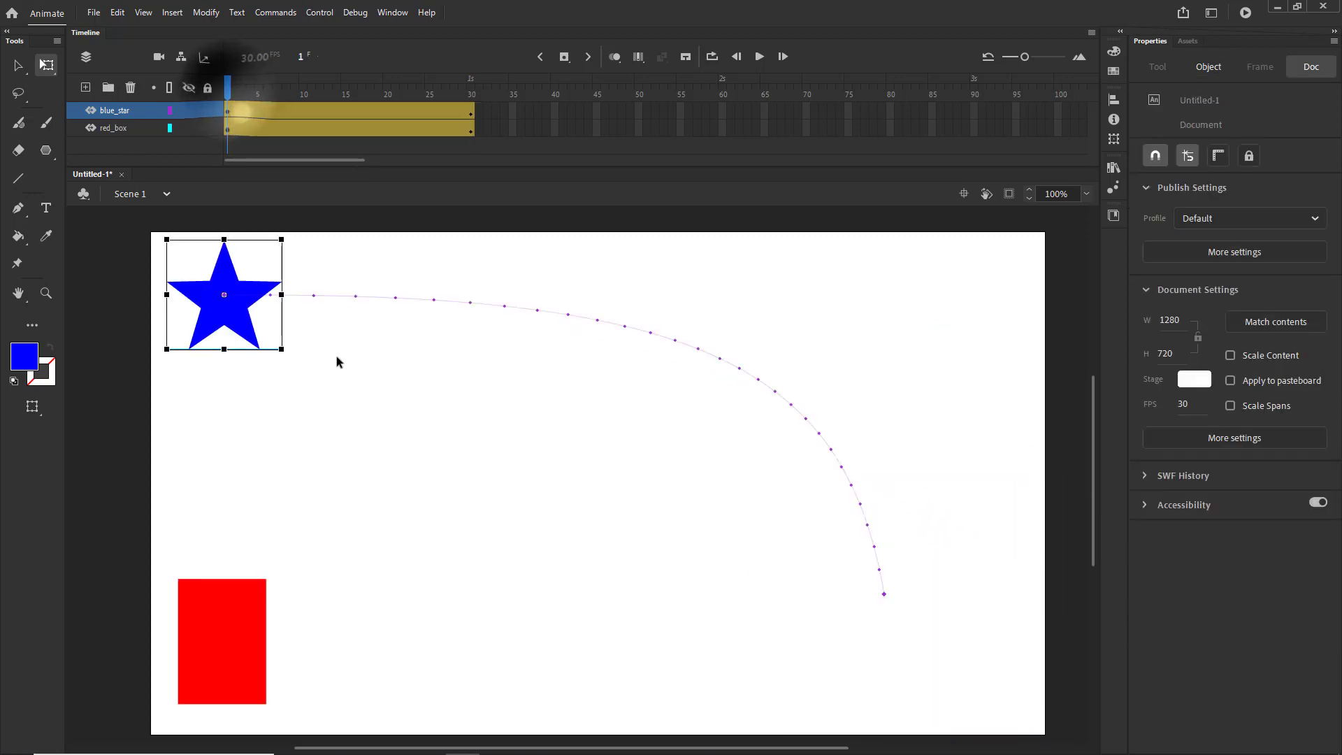
{"action": "left_click", "coordinate": [229, 114]}
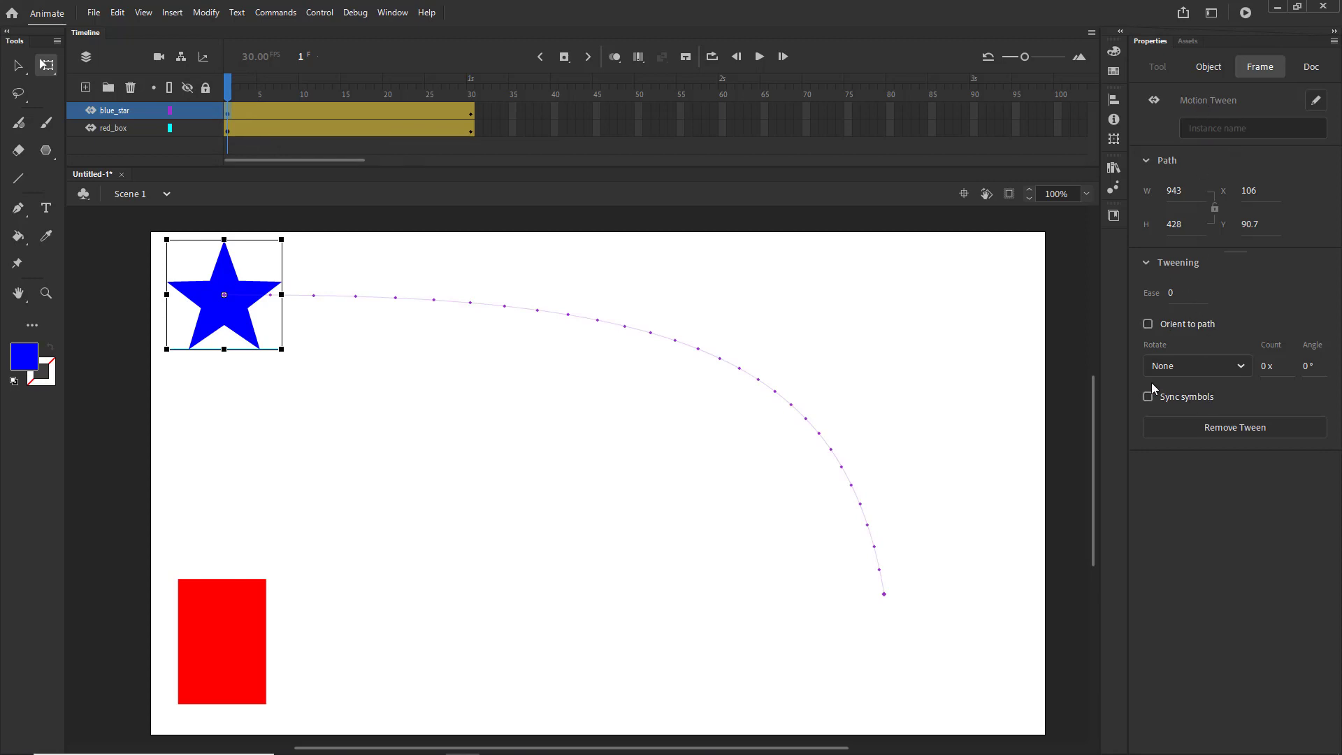
{"action": "left_click", "coordinate": [1175, 367]}
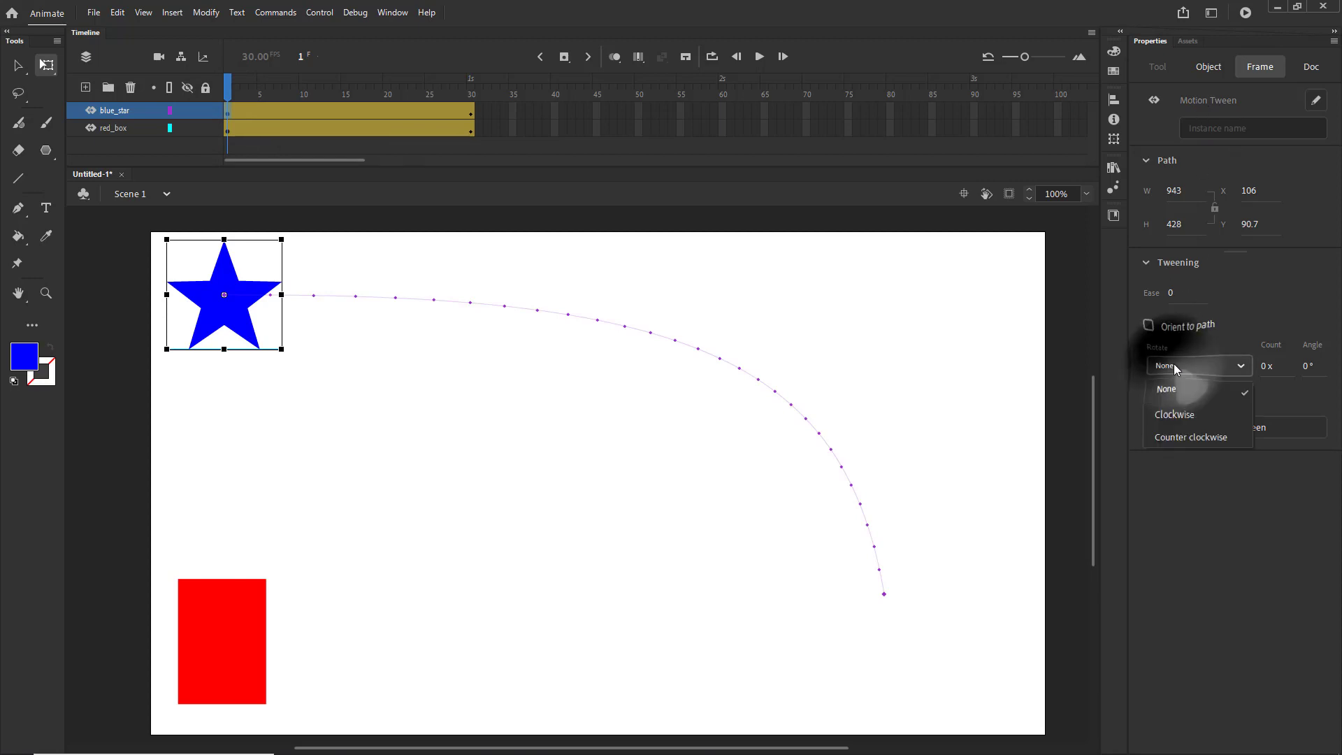
{"action": "left_click", "coordinate": [1181, 416]}
{"action": "left_click", "coordinate": [1269, 367]}
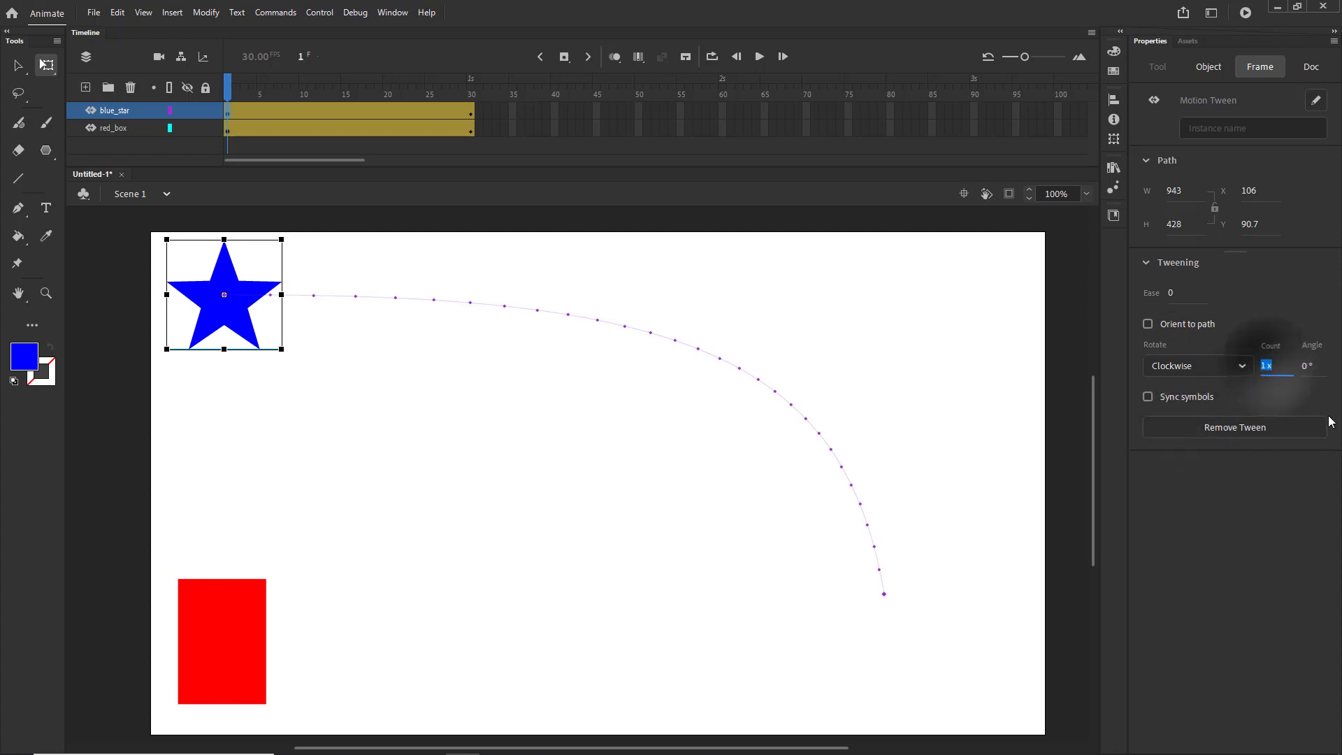
{"action": "type", "text": "2"}
{"action": "key", "text": "Return"}
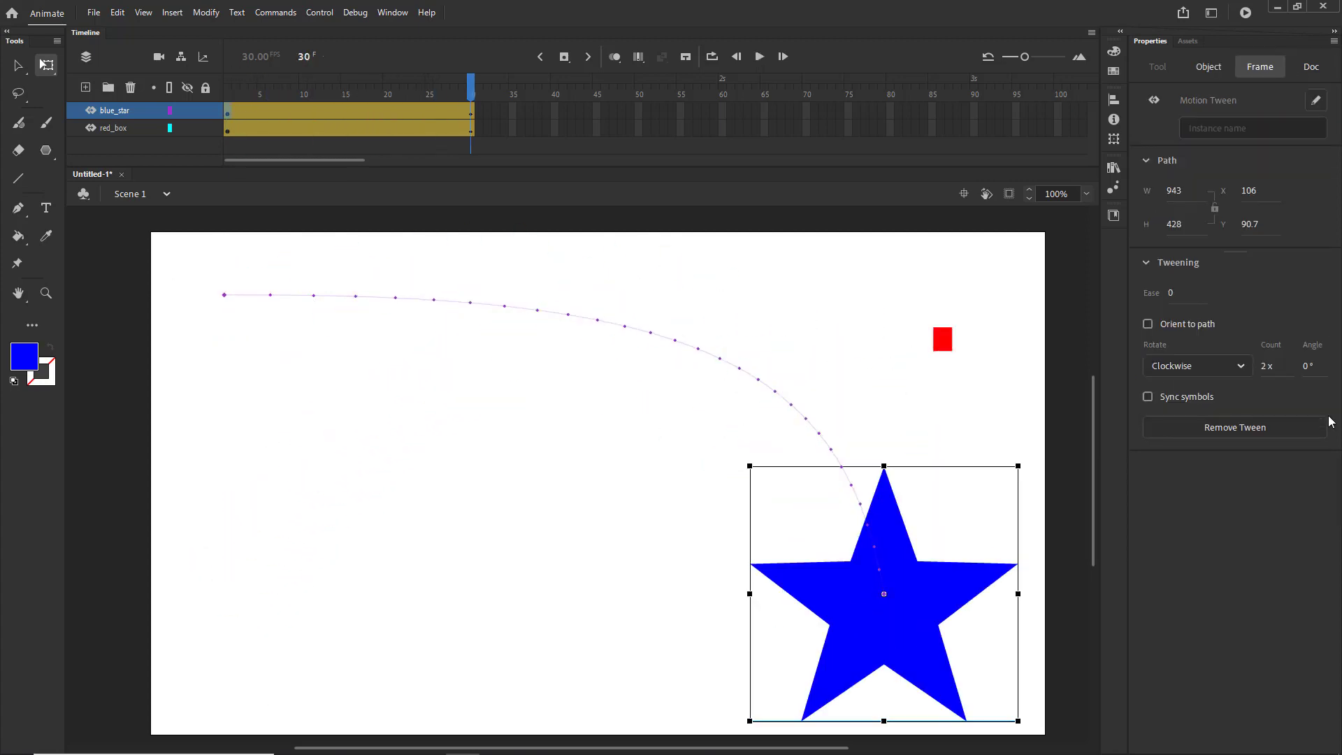
{"action": "key", "text": "Return"}
Extend the blue_star and red_box tween spans to frame 60, play the slower animation, and deselect everything
{"action": "left_click_drag", "start_coordinate": [474, 114], "coordinate": [724, 123]}
{"action": "key", "text": "Return"}
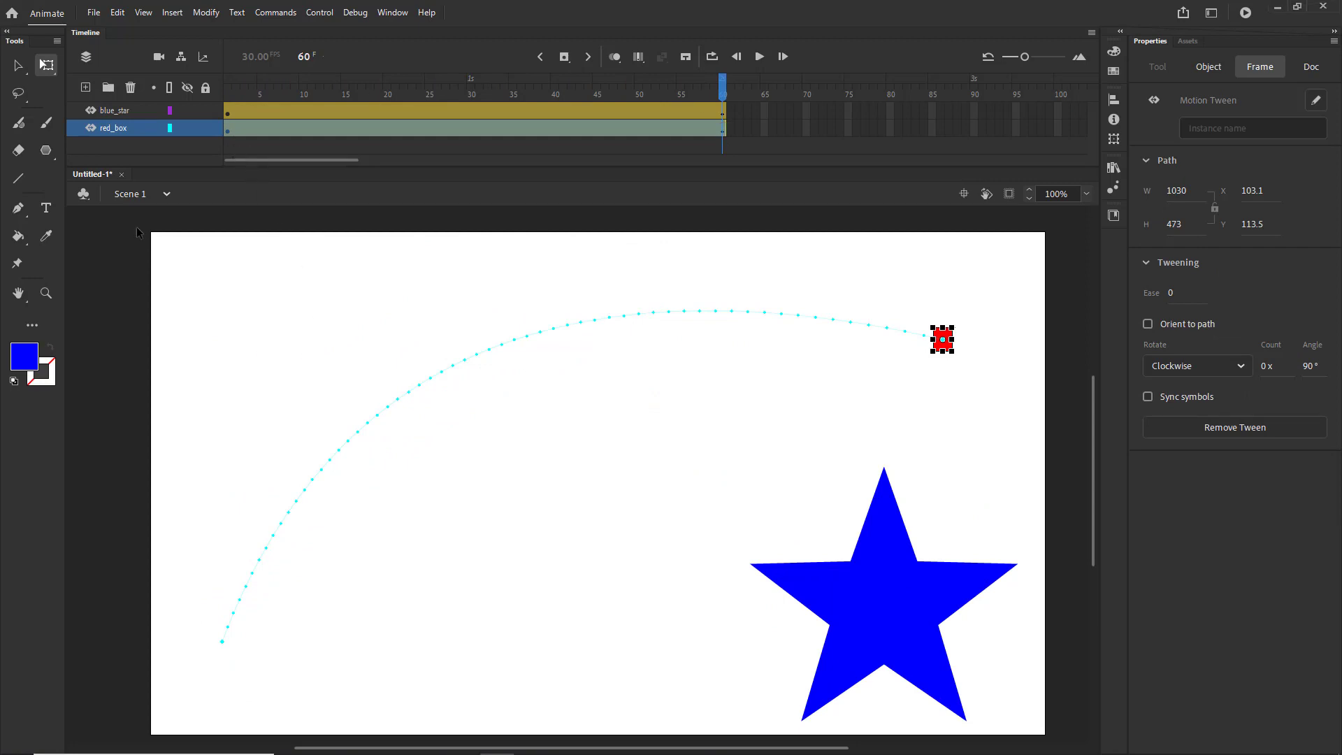
{"action": "left_click", "coordinate": [393, 256]}
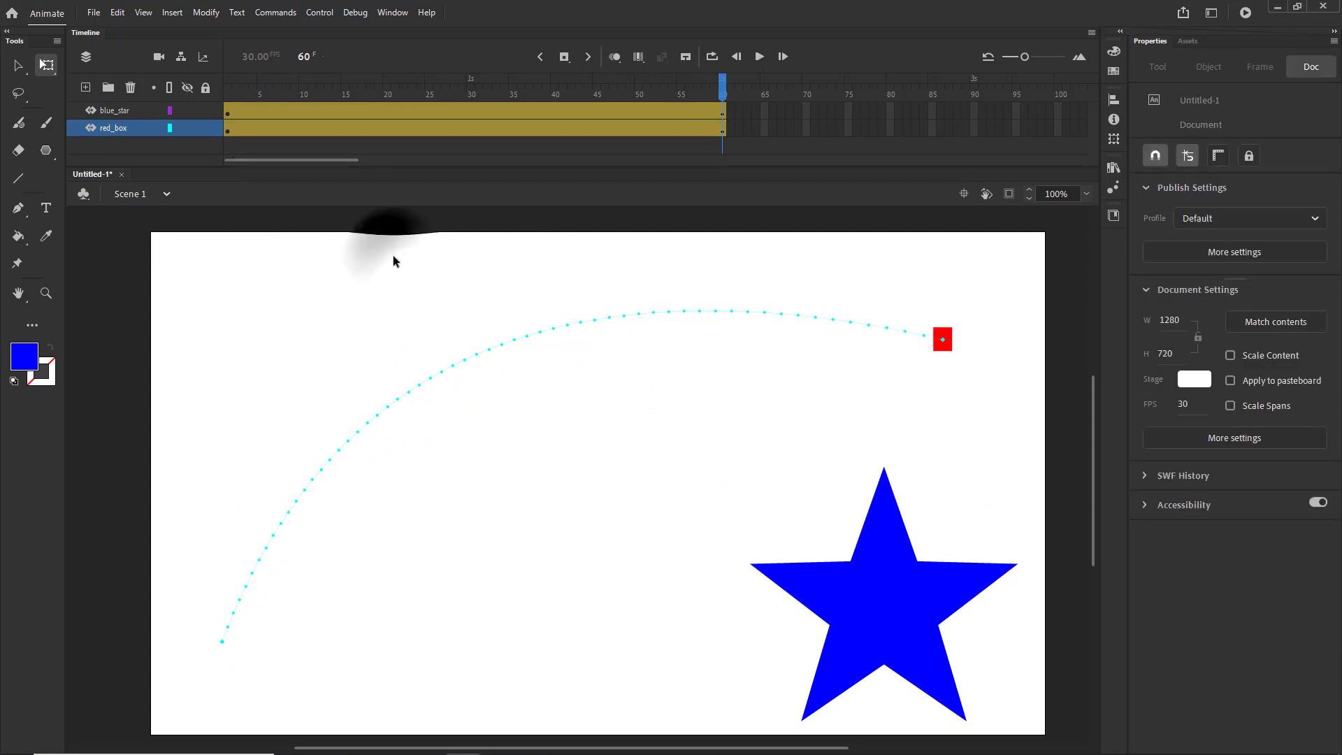
Save the project as an Animate document named Motion Tween in the Animate folder of Creative Cloud Files
{"action": "left_click", "coordinate": [98, 15]}
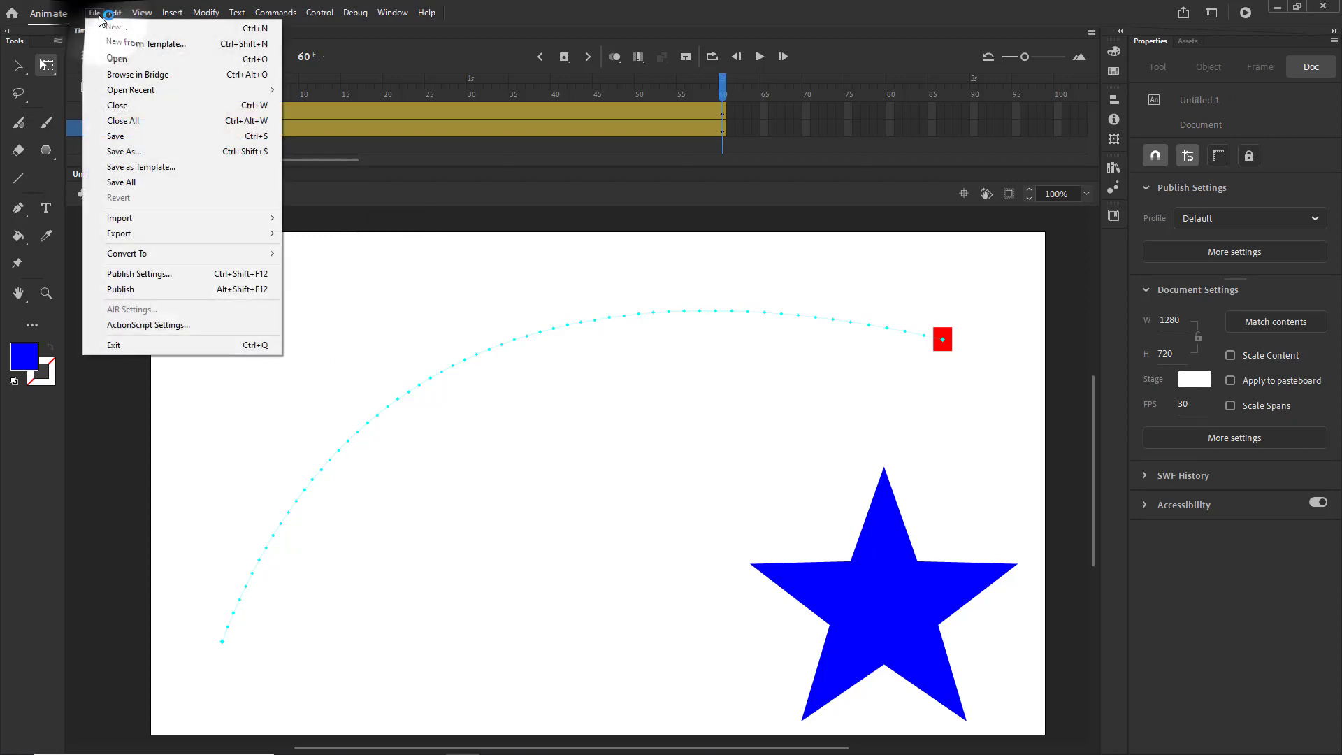
{"action": "left_click", "coordinate": [132, 151]}
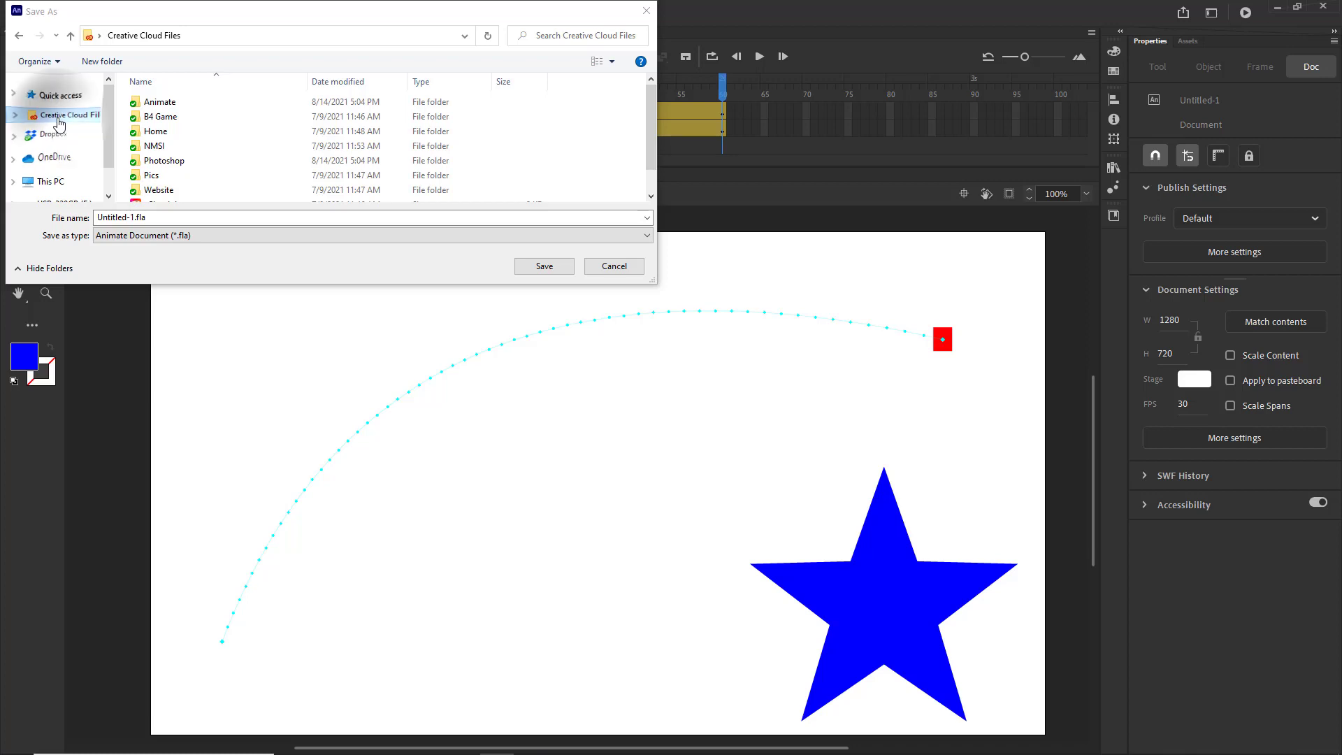
{"action": "left_click", "coordinate": [59, 119]}
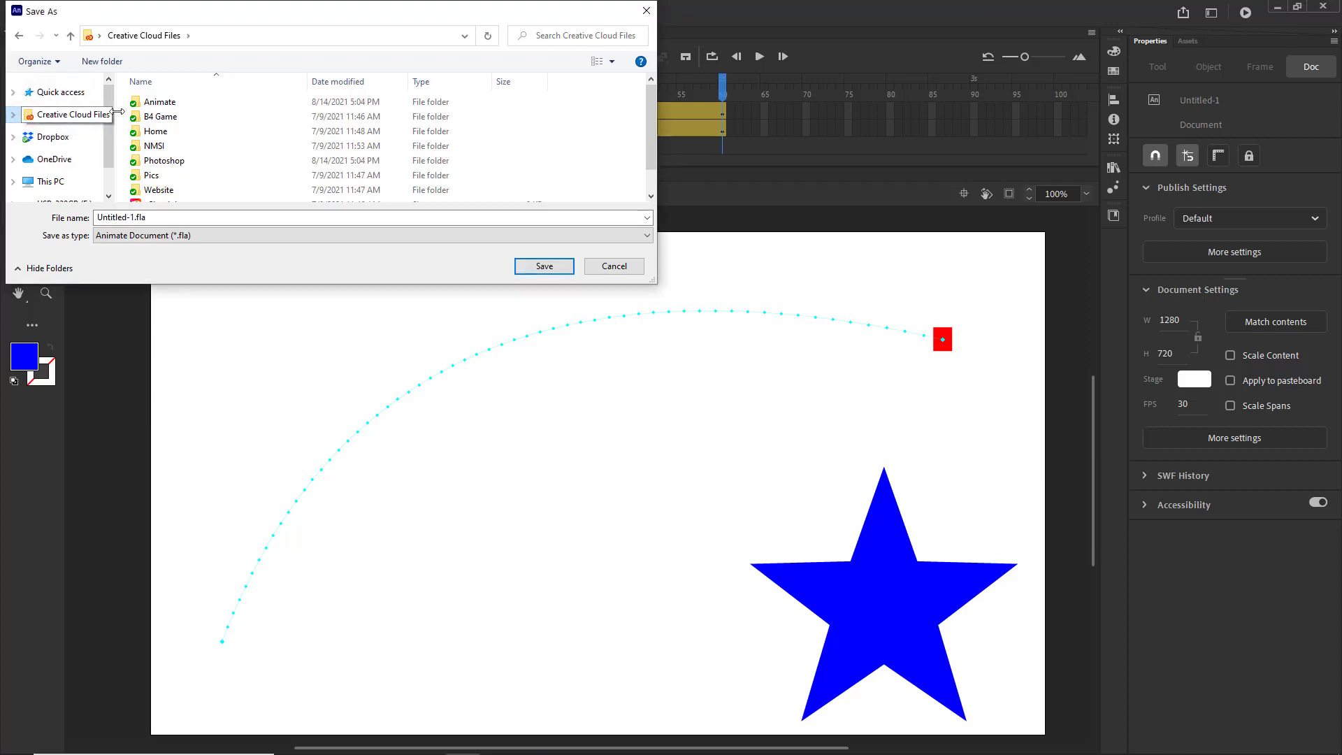
{"action": "double_click", "coordinate": [176, 104]}
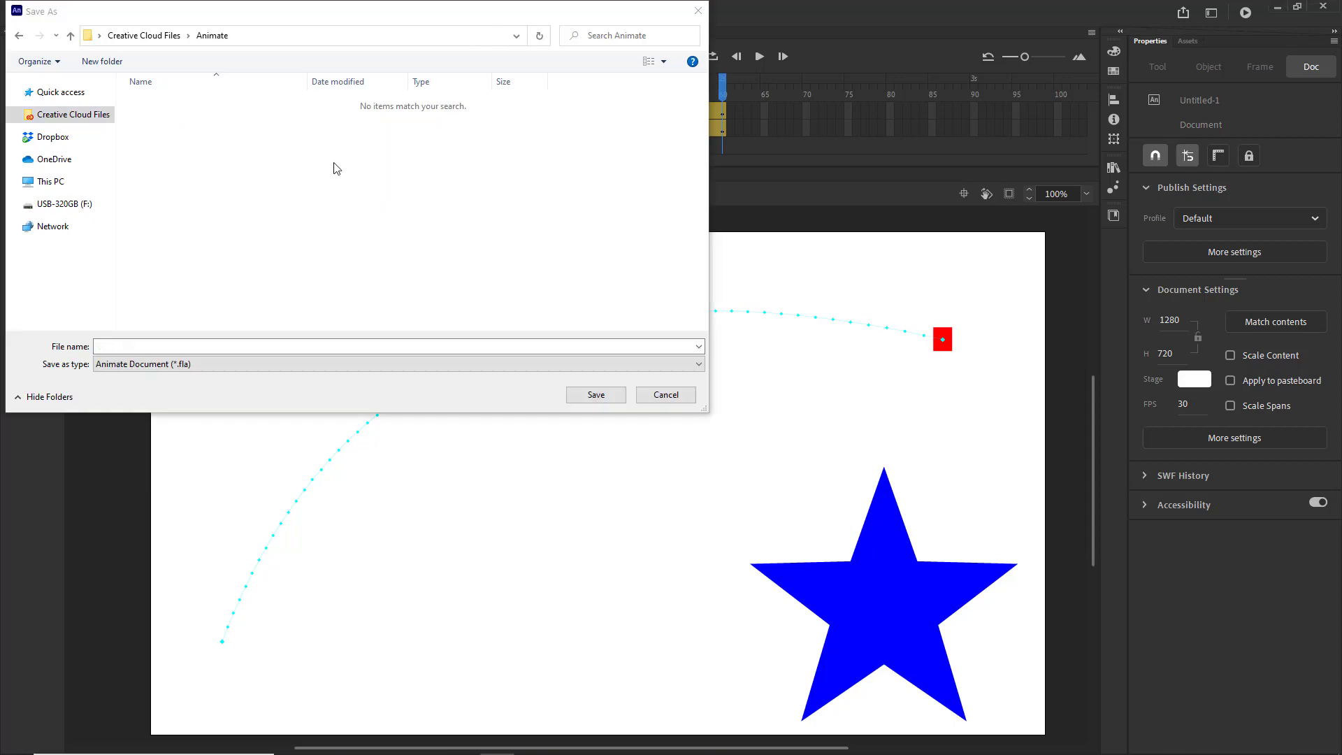
{"action": "left_click", "coordinate": [149, 345]}
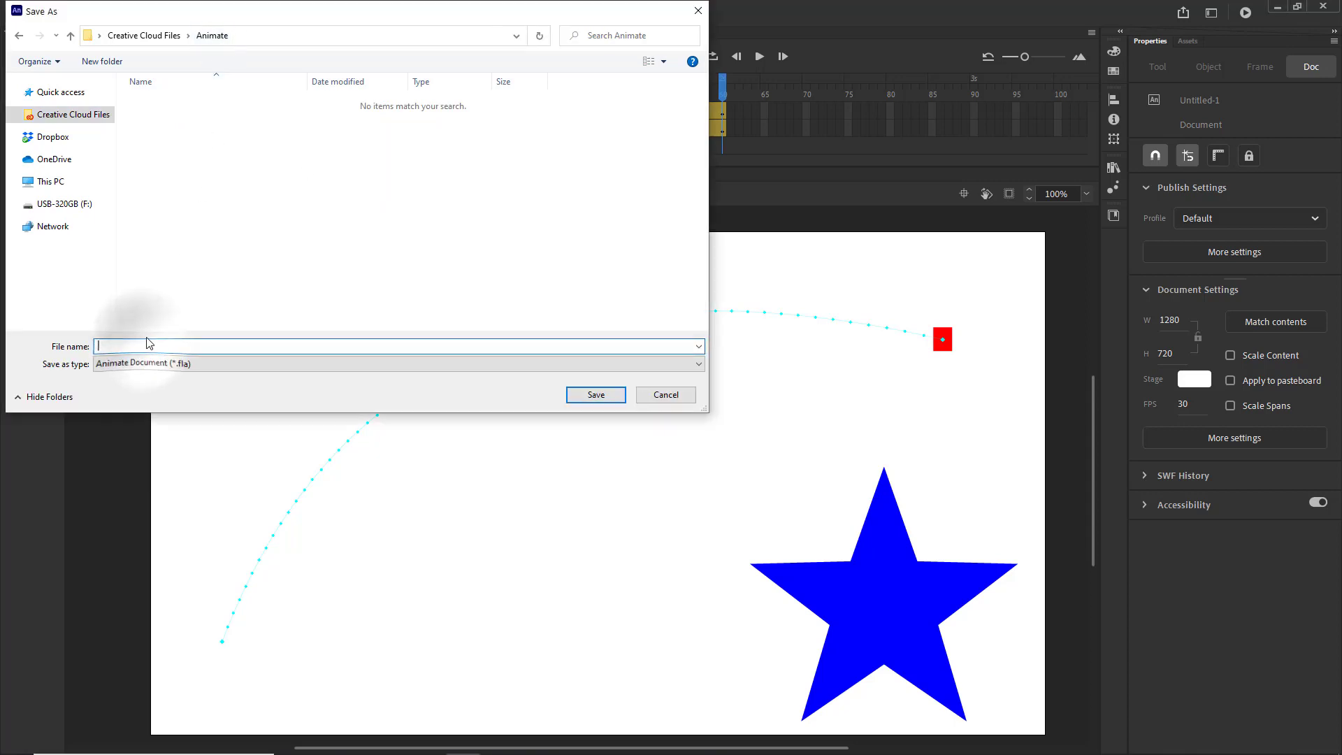
{"action": "type", "text": "Motion"}
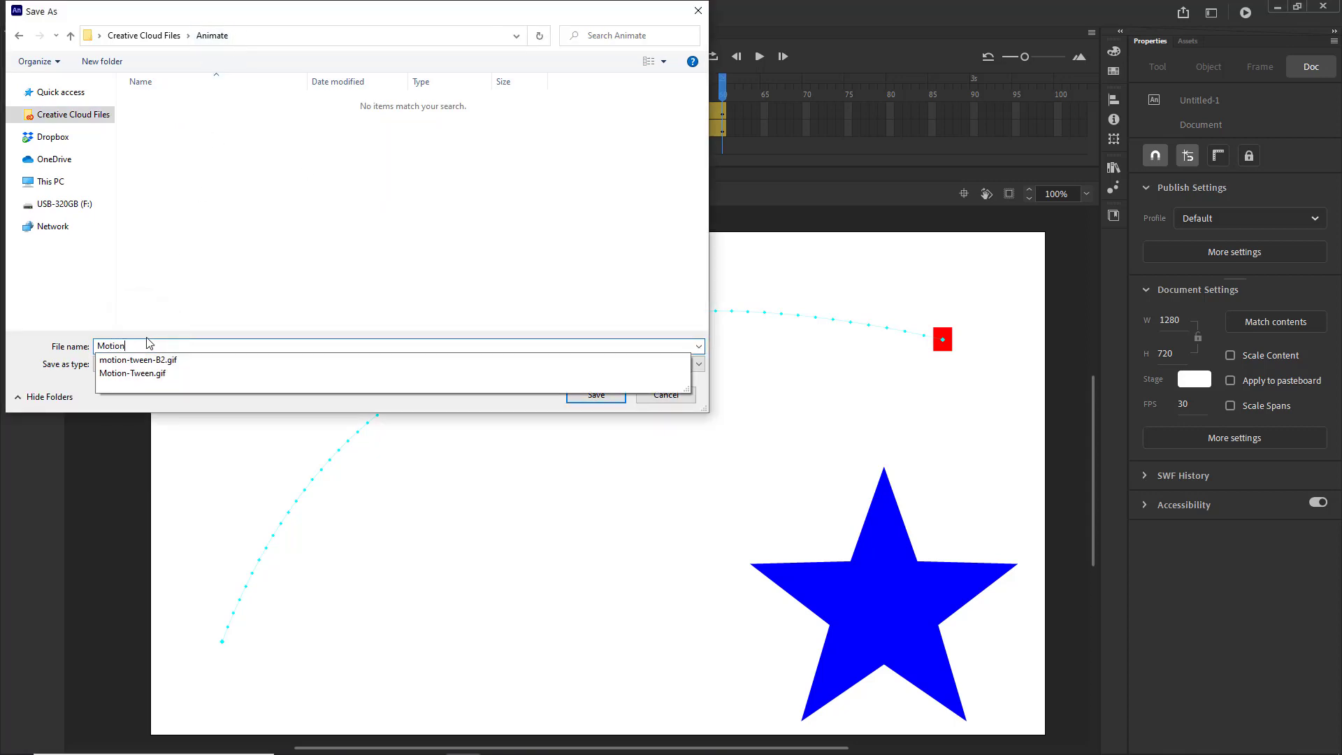
{"action": "type", "text": " Tween"}
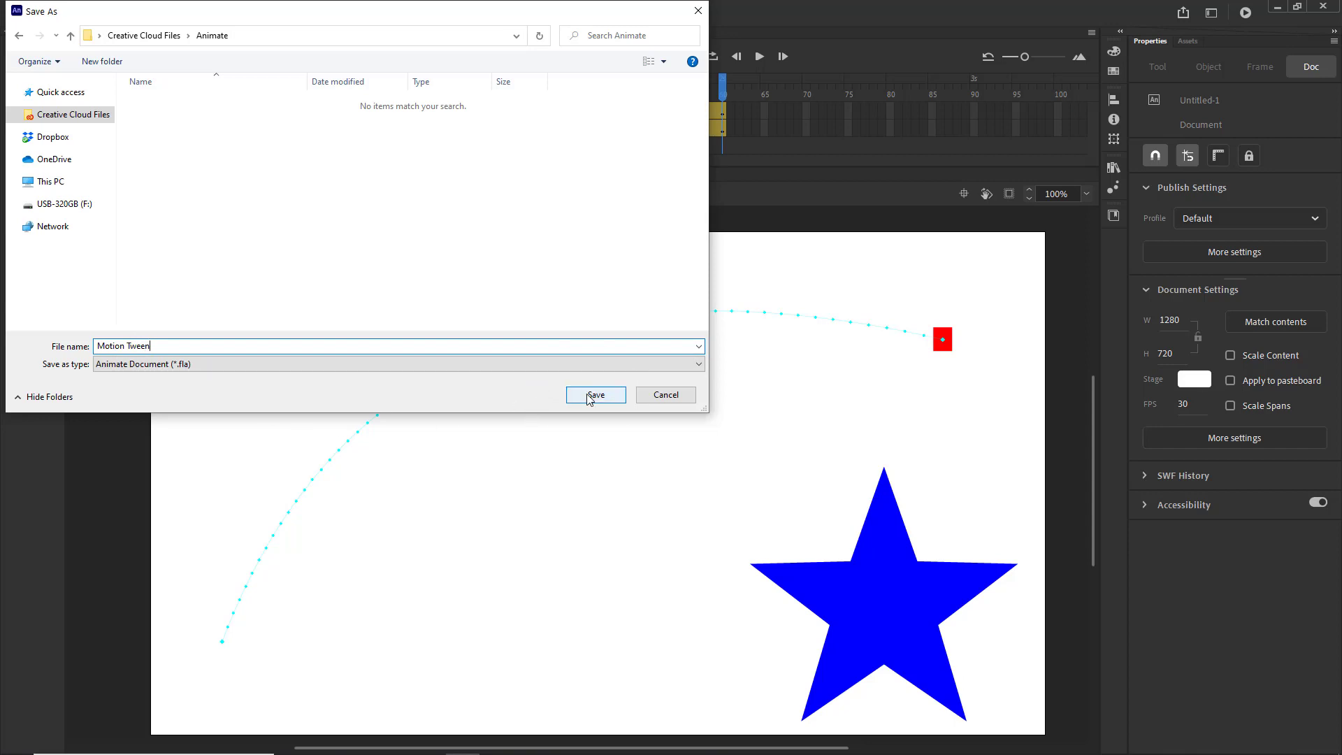
{"action": "left_click", "coordinate": [589, 397]}
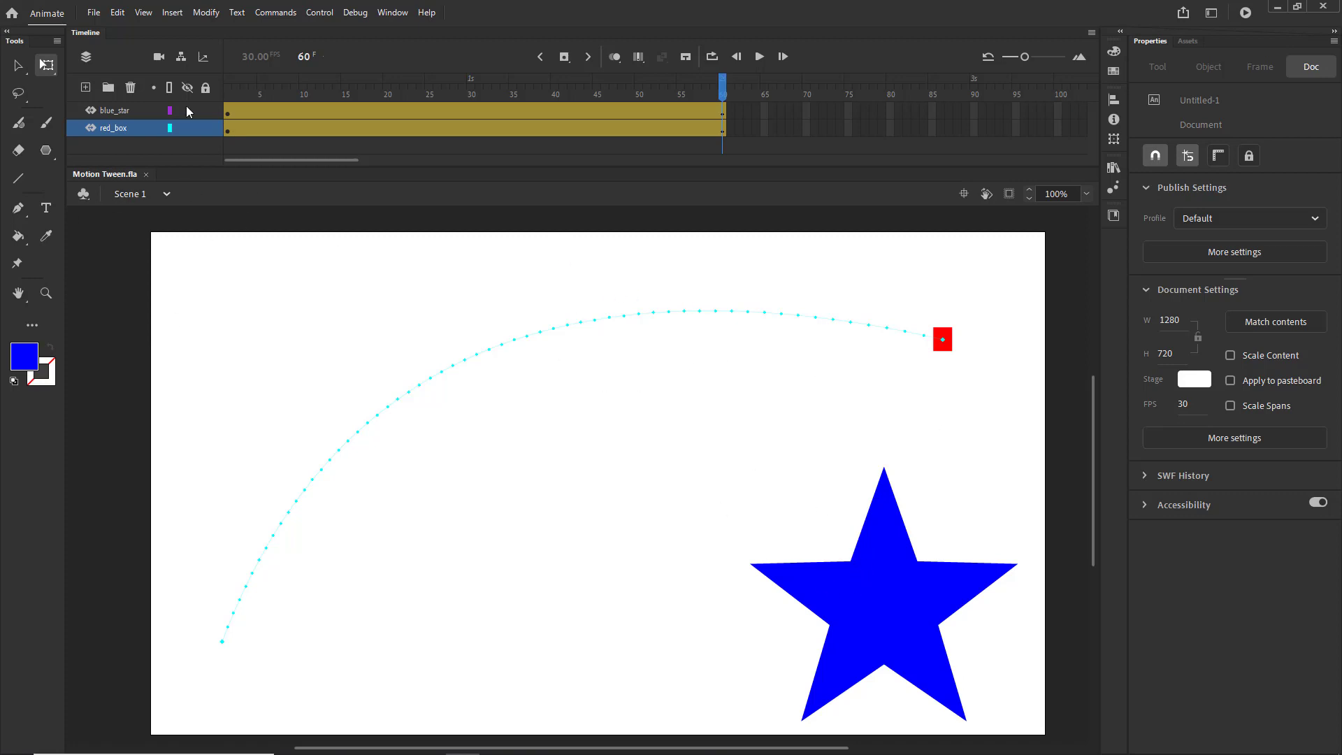
Open the animated GIF export for the project and preview the animation in it
{"action": "left_click", "coordinate": [94, 13]}
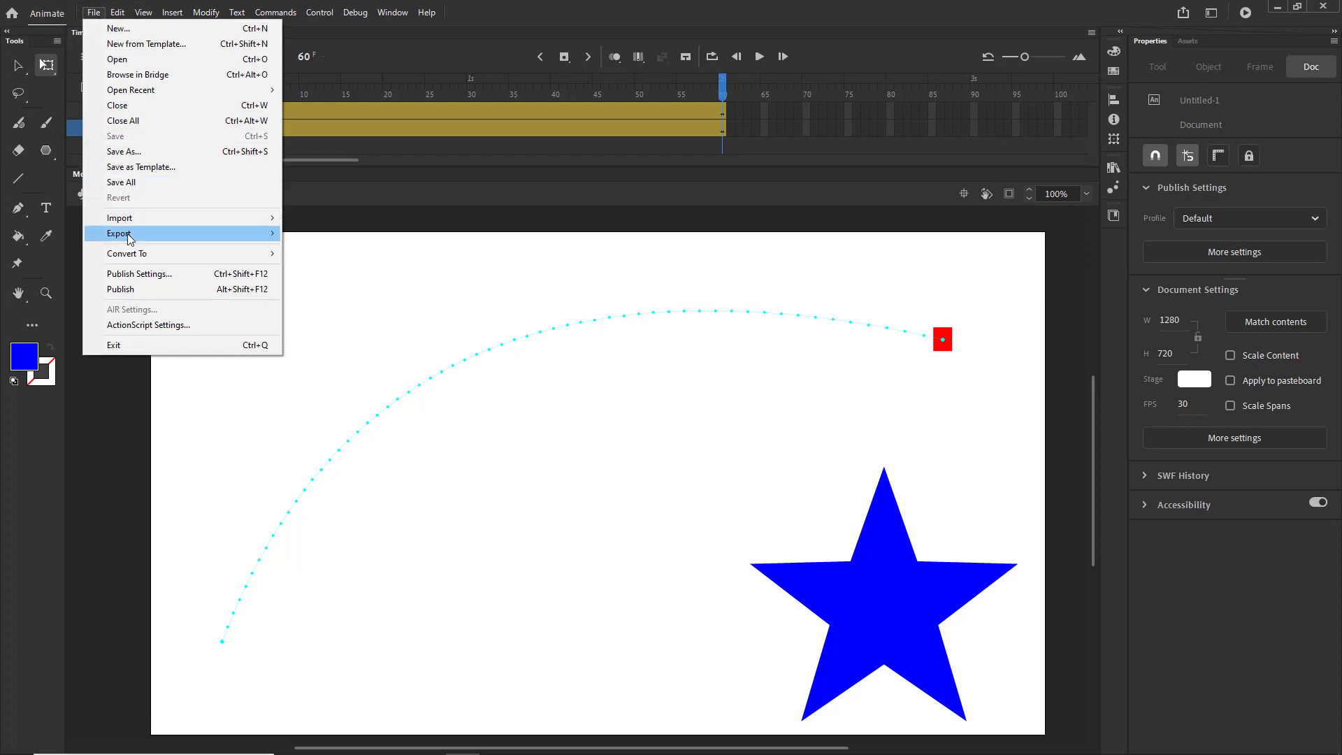
{"action": "mouse_move", "coordinate": [133, 234]}
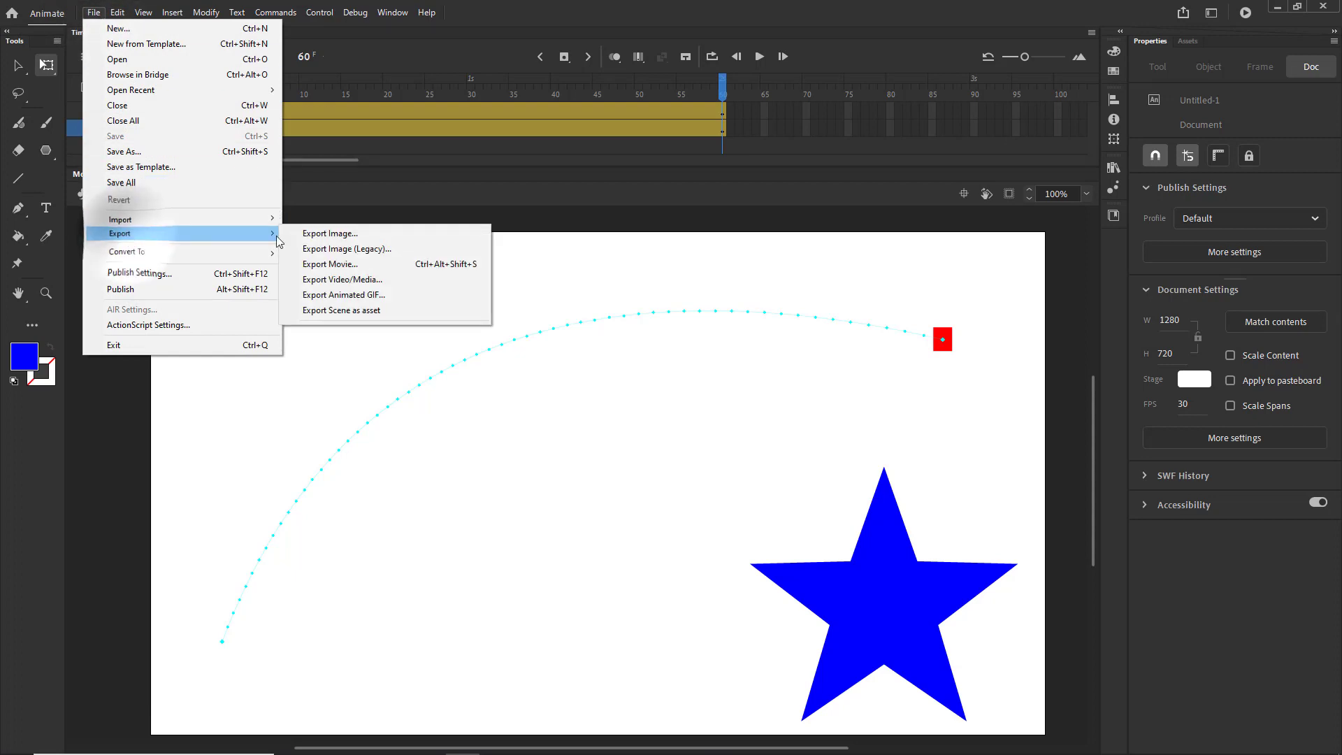
{"action": "left_click", "coordinate": [361, 297]}
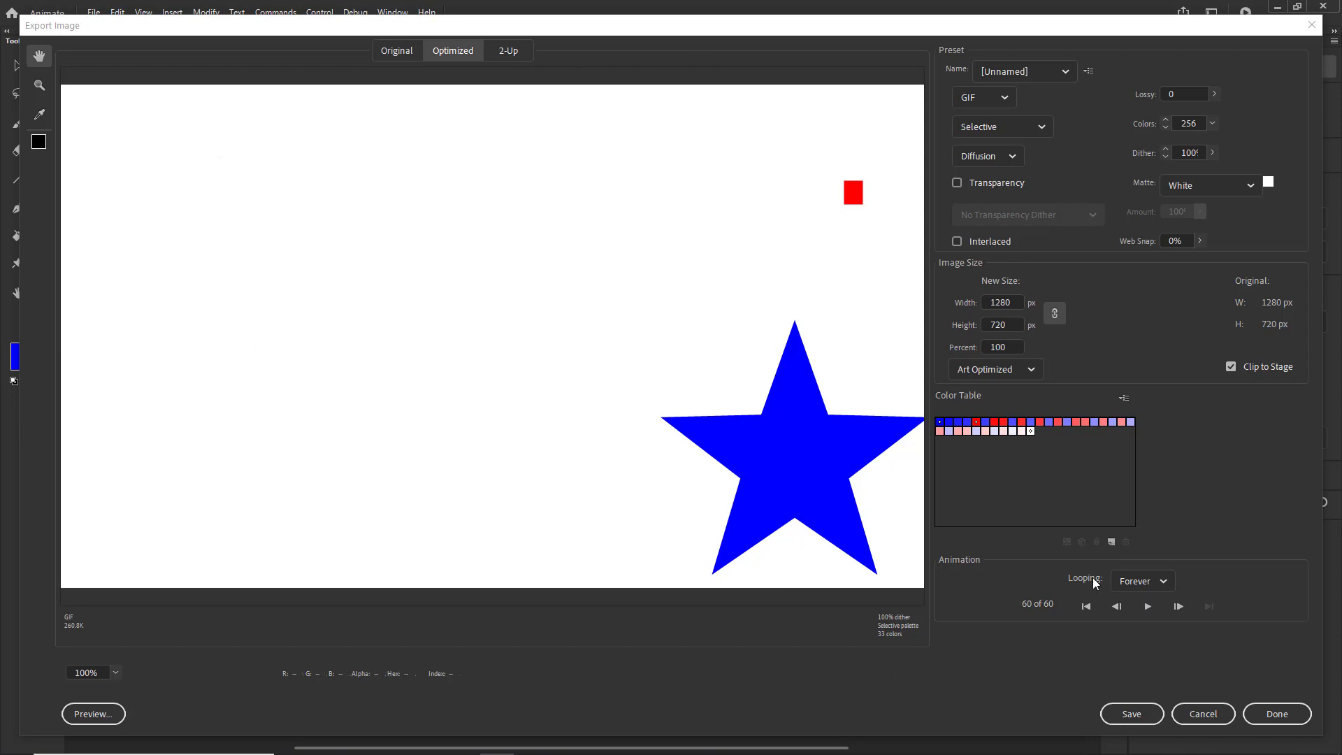
{"action": "left_click", "coordinate": [1148, 607]}
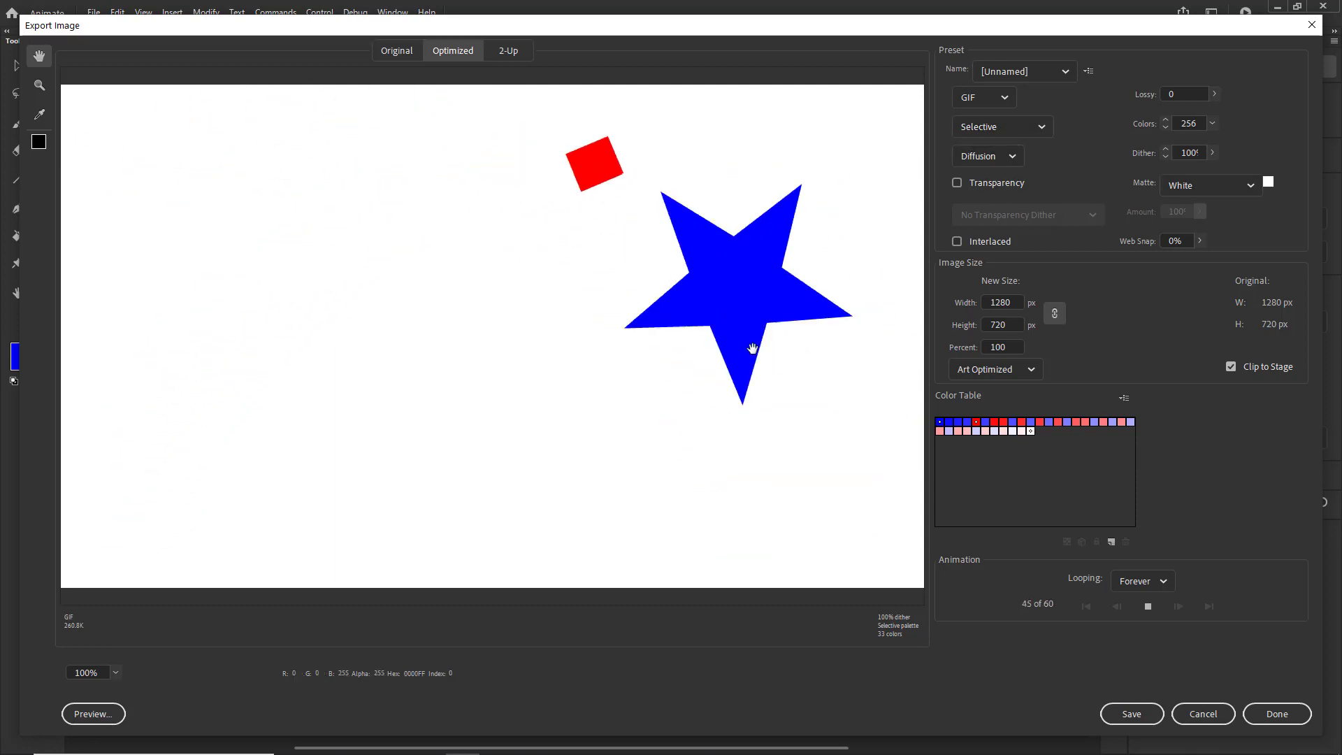
Save the exported GIF as Motion-Tween.gif in the Animate folder of Creative Cloud Files
{"action": "left_click", "coordinate": [1140, 716]}
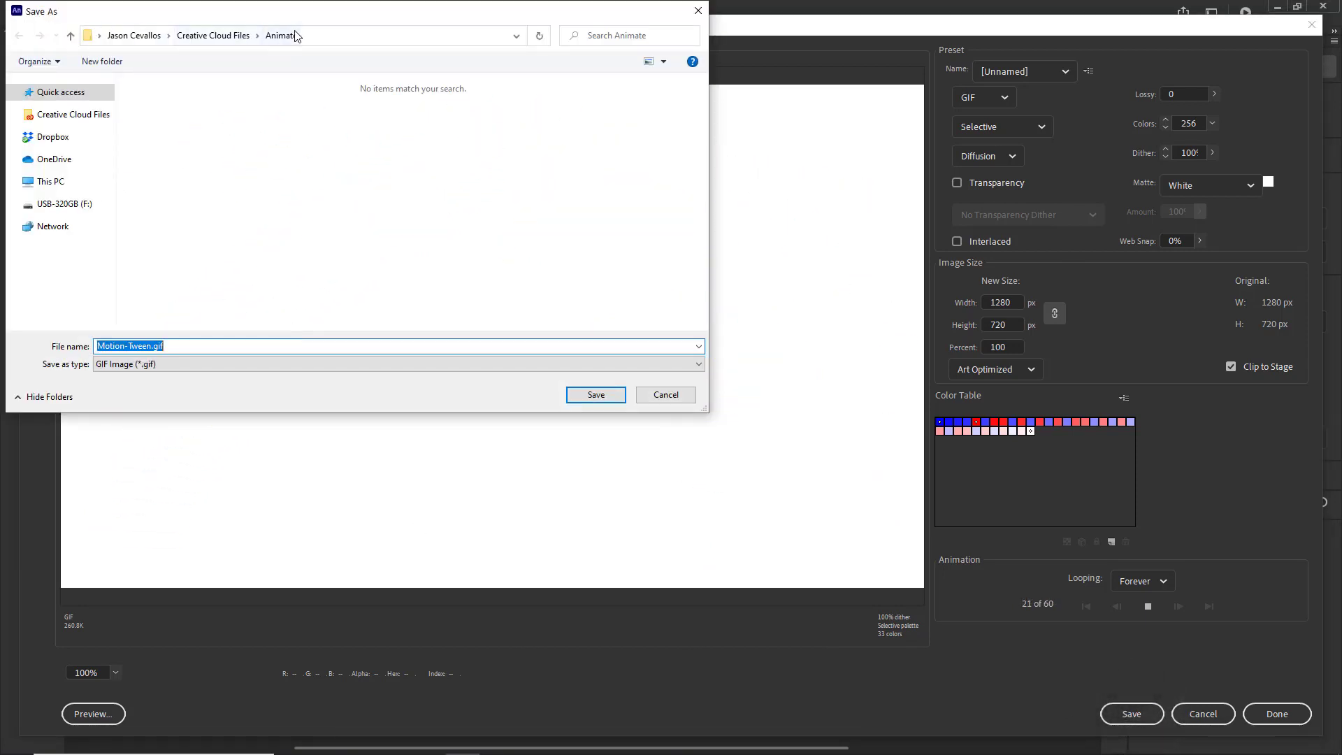
{"action": "left_click", "coordinate": [73, 113]}
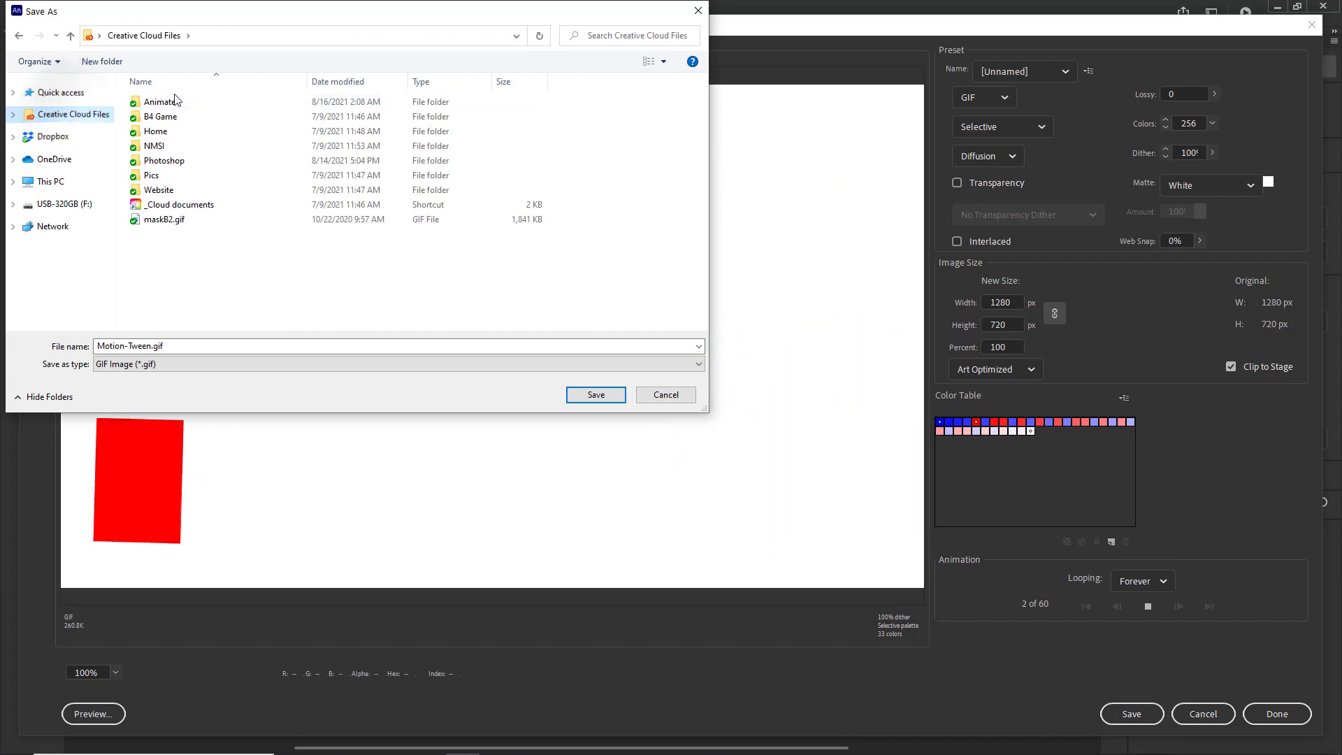
{"action": "double_click", "coordinate": [149, 99]}
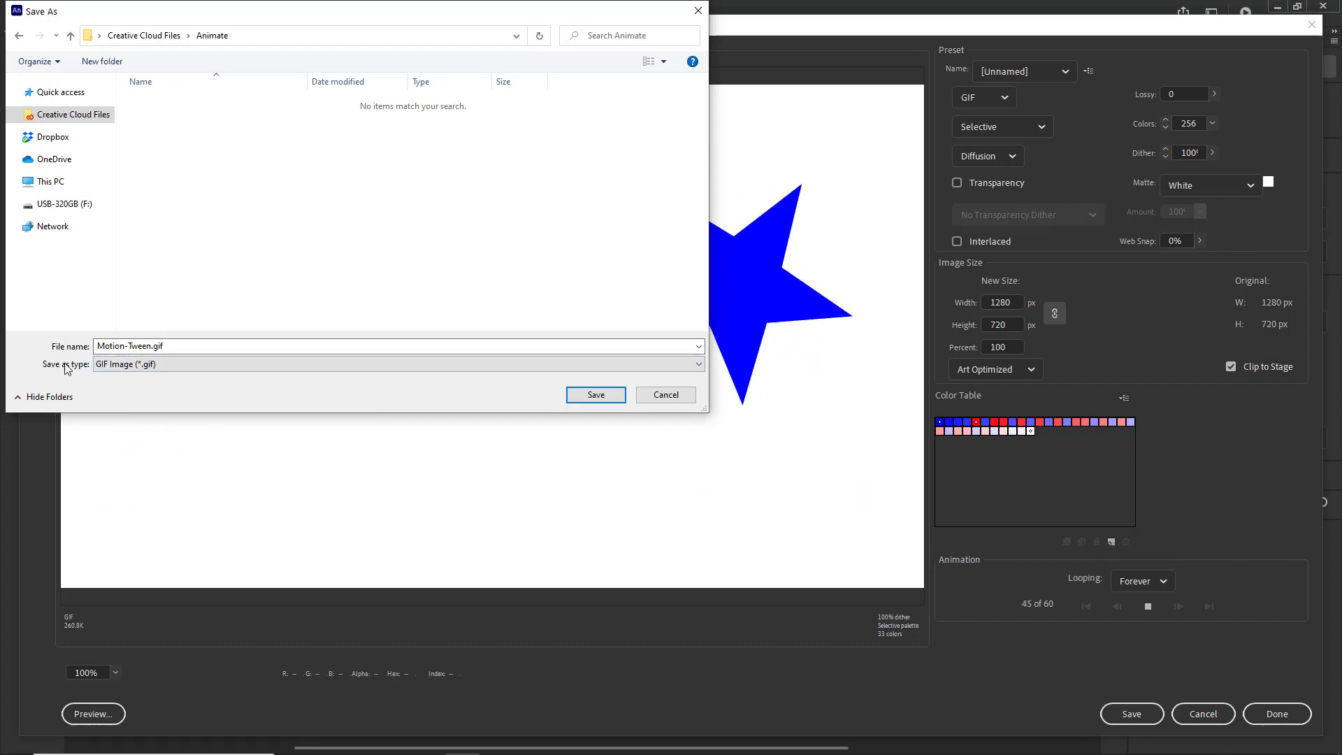
{"action": "left_click", "coordinate": [591, 396]}
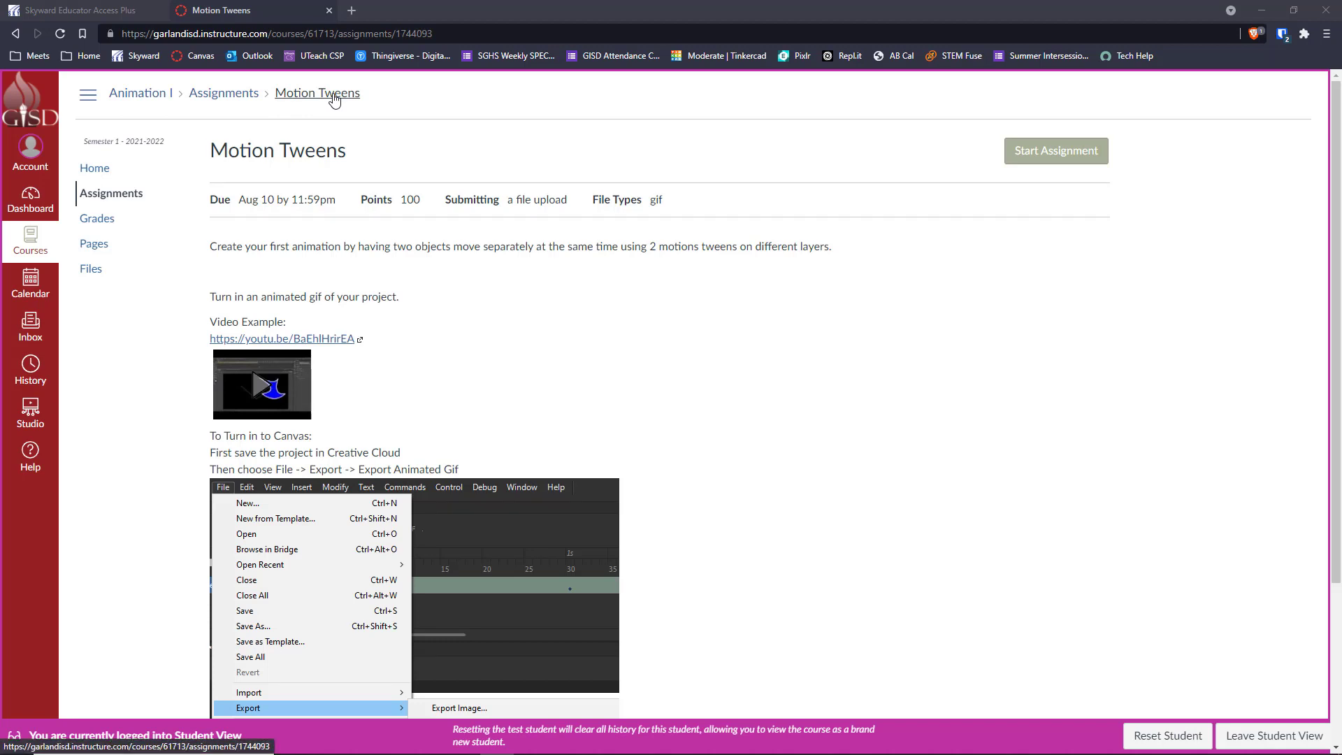
In the browser, start the Canvas Motion Tweens assignment submission and remove Shape Drawing - Kid.swf from the Animate folder while choosing the upload file
{"action": "left_click", "coordinate": [1081, 151]}
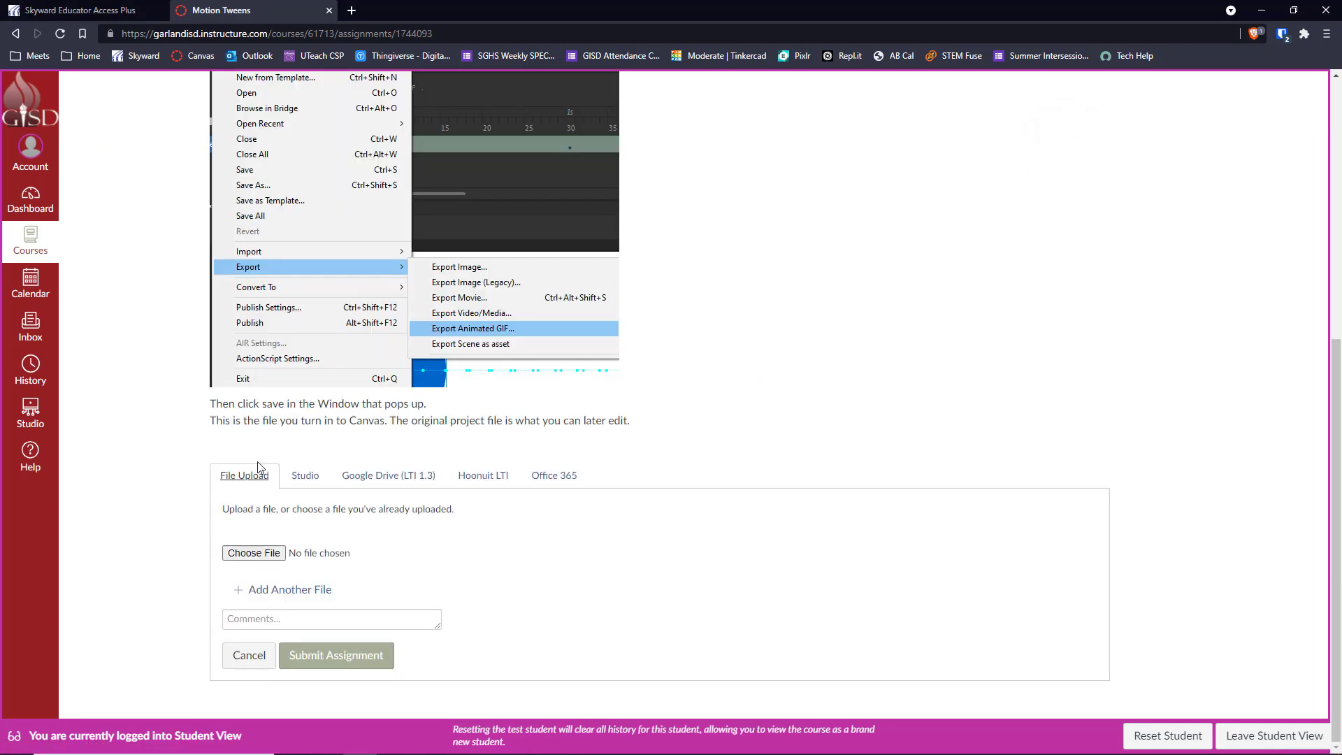
{"action": "left_click", "coordinate": [254, 553]}
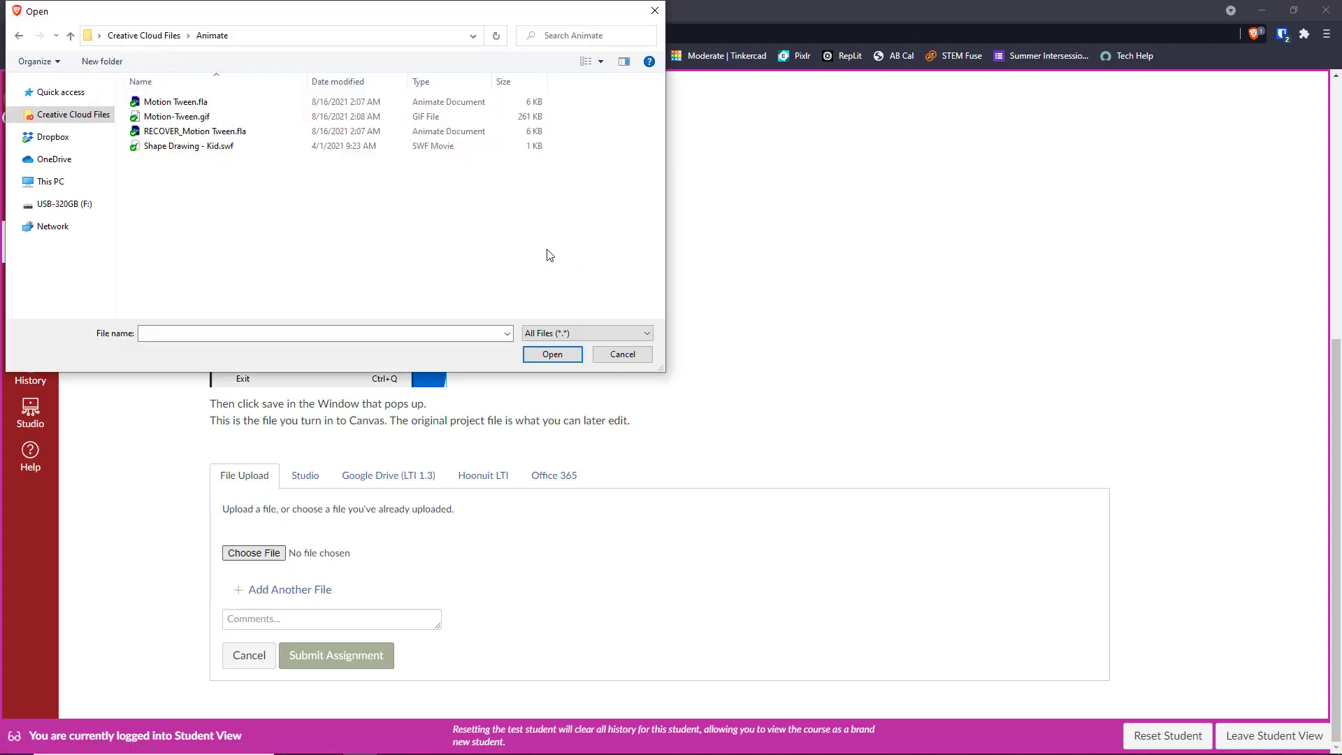
{"action": "double_click", "coordinate": [188, 145]}
{"action": "double_click", "coordinate": [188, 145]}
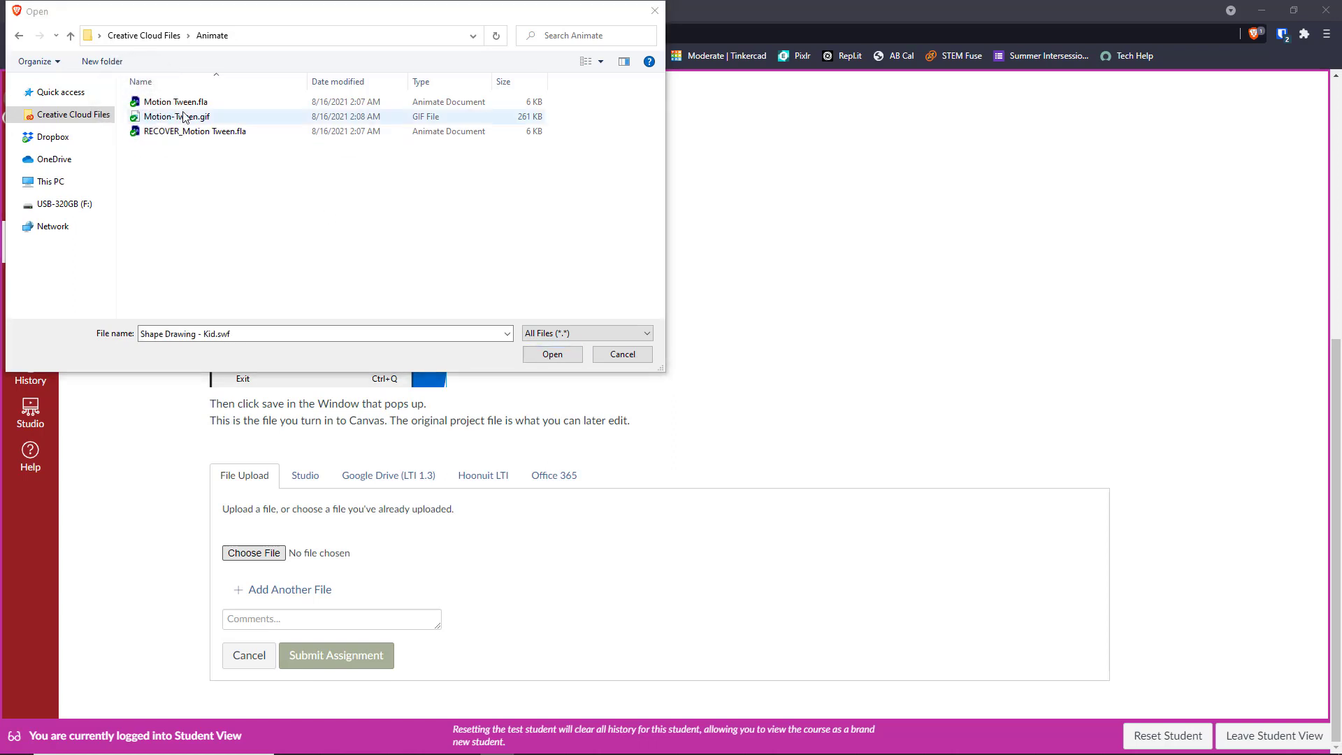
Show the folder's files as large icons to pick Motion-Tween.gif as the upload, and submit the assignment
{"action": "left_click", "coordinate": [601, 62]}
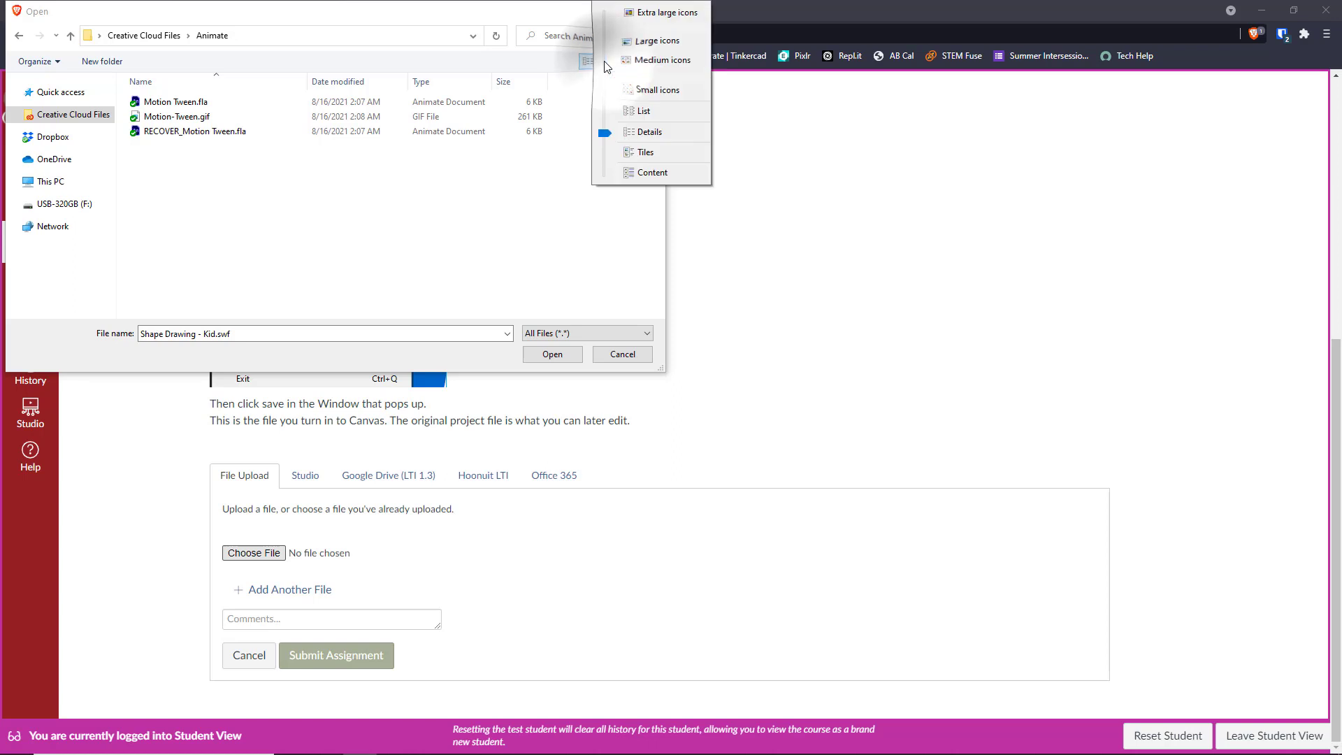
{"action": "left_click", "coordinate": [667, 45]}
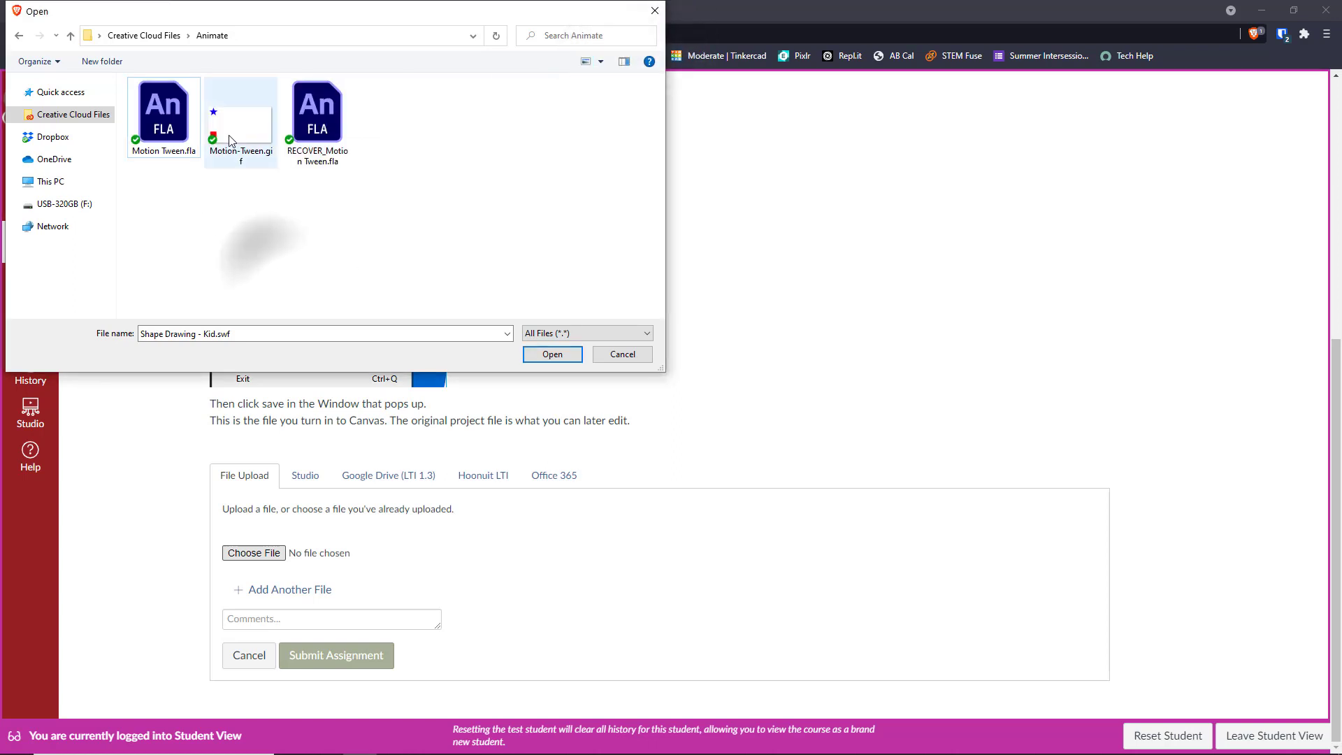
{"action": "left_click", "coordinate": [250, 116]}
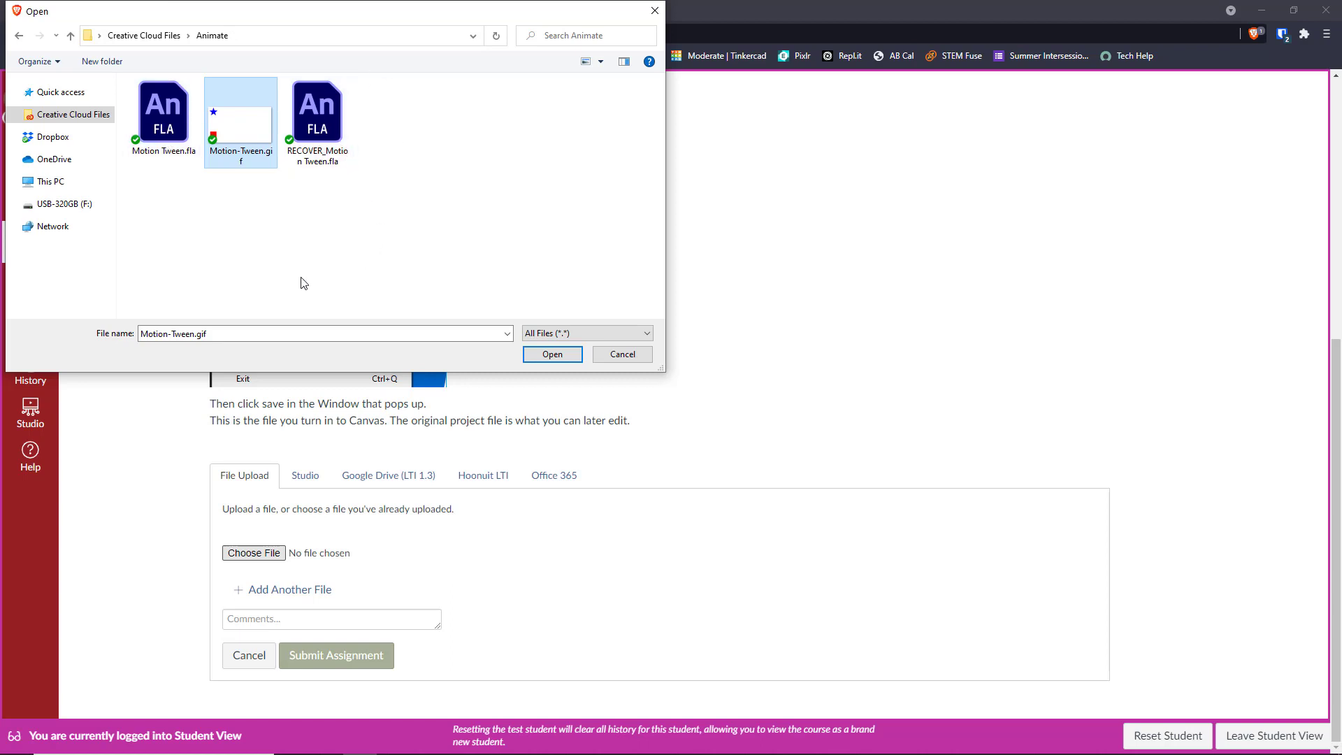
{"action": "left_click", "coordinate": [550, 360]}
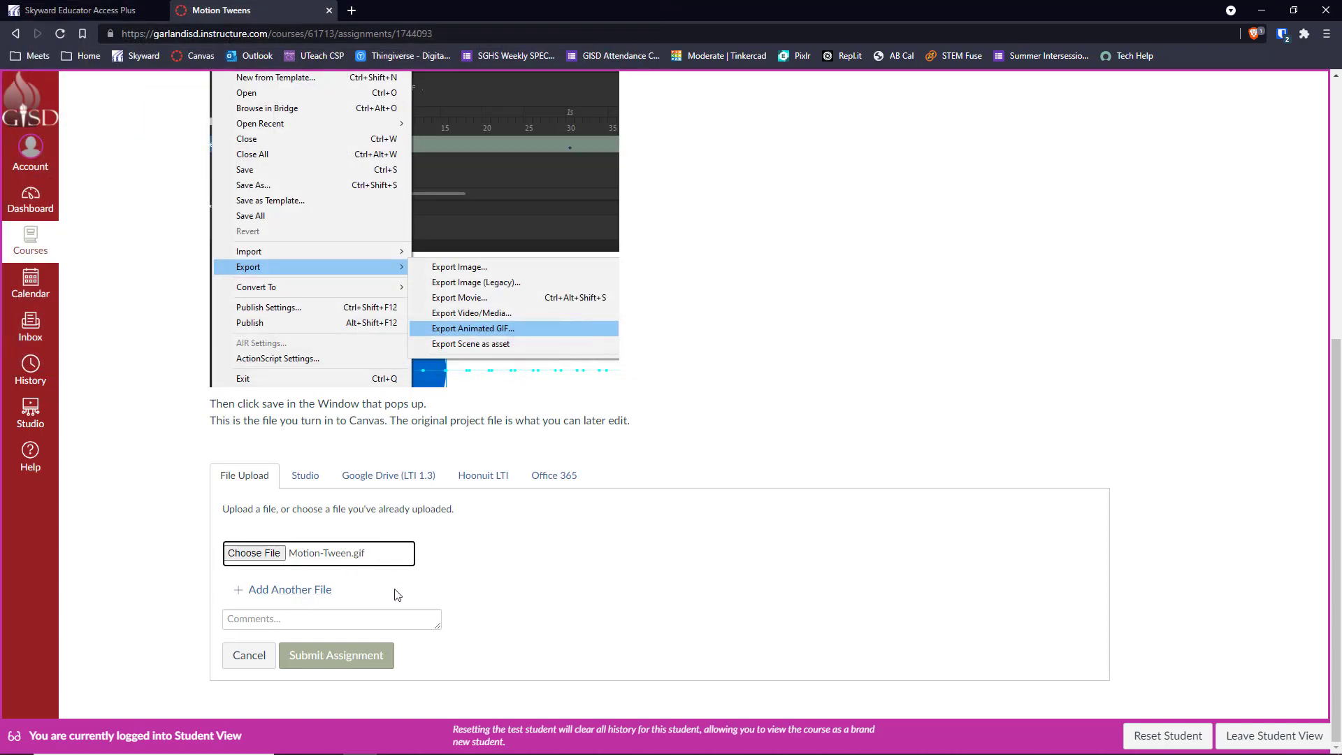
{"action": "left_click", "coordinate": [339, 661]}
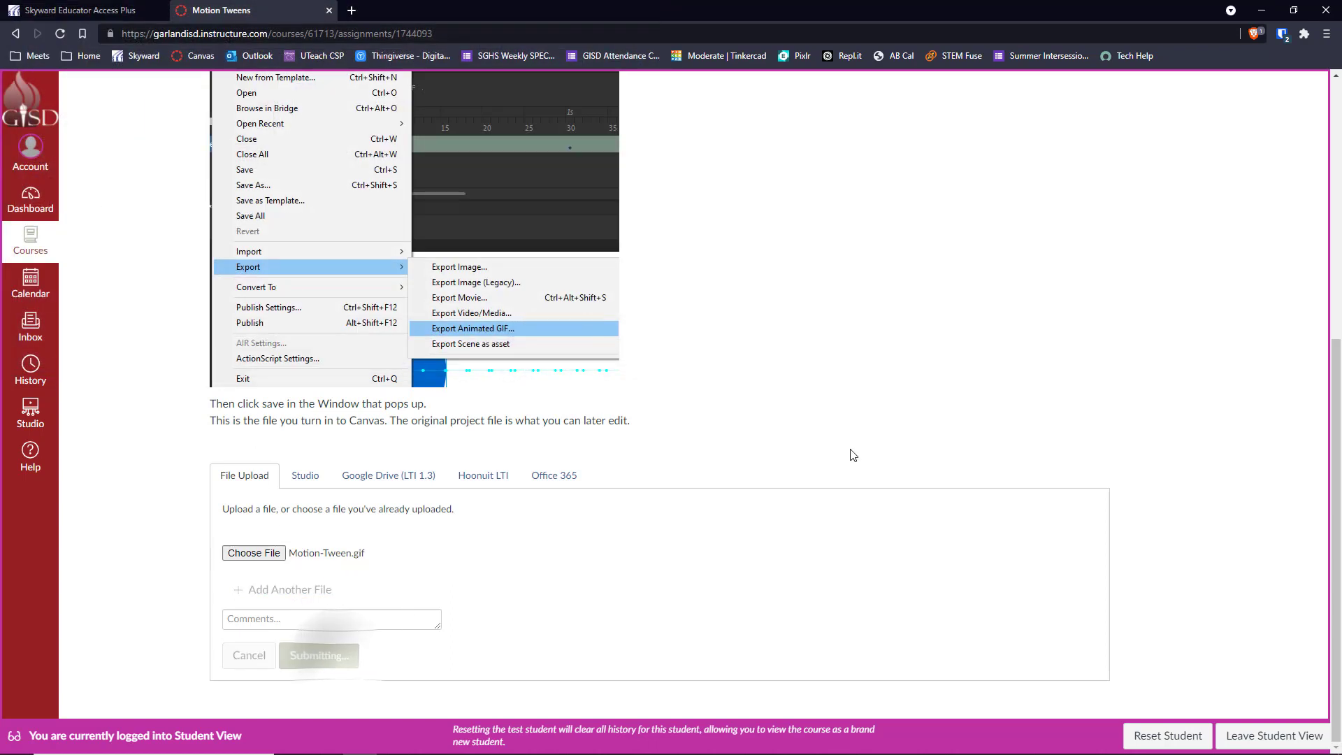